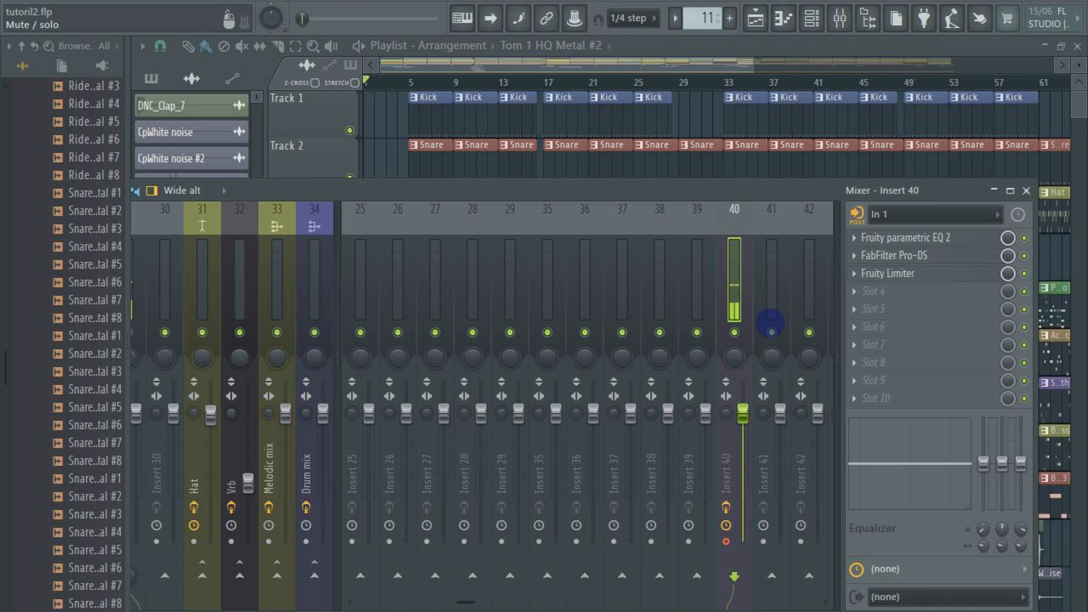
Close the mixer, select bars 5 to 9 in the playlist as the loop range, and solo the Kick track
{"action": "left_click", "coordinate": [1027, 190]}
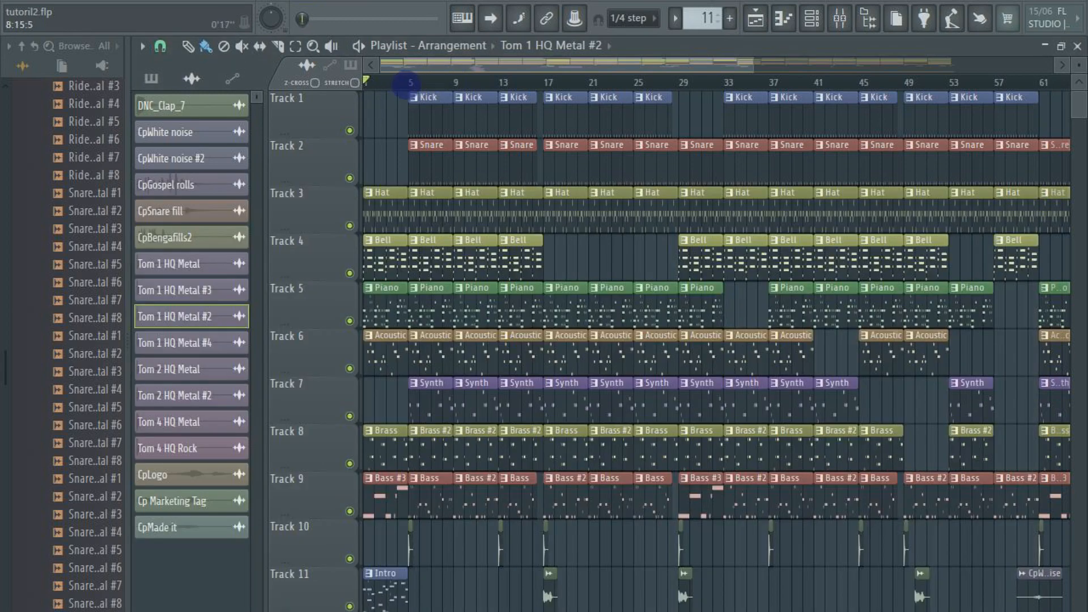
{"action": "double_click", "coordinate": [410, 83]}
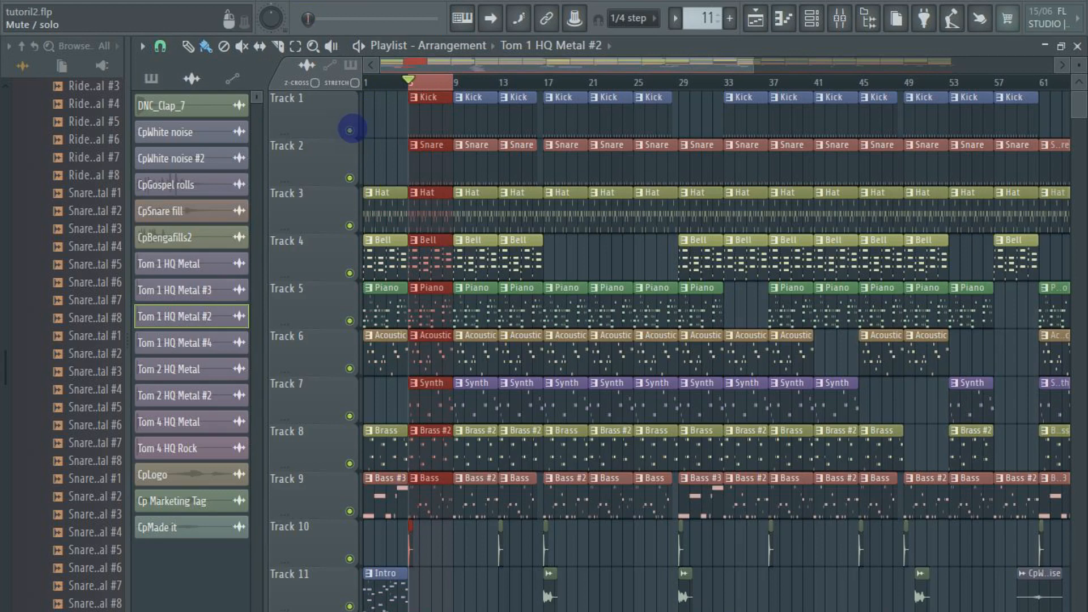
{"action": "right_click", "coordinate": [350, 130]}
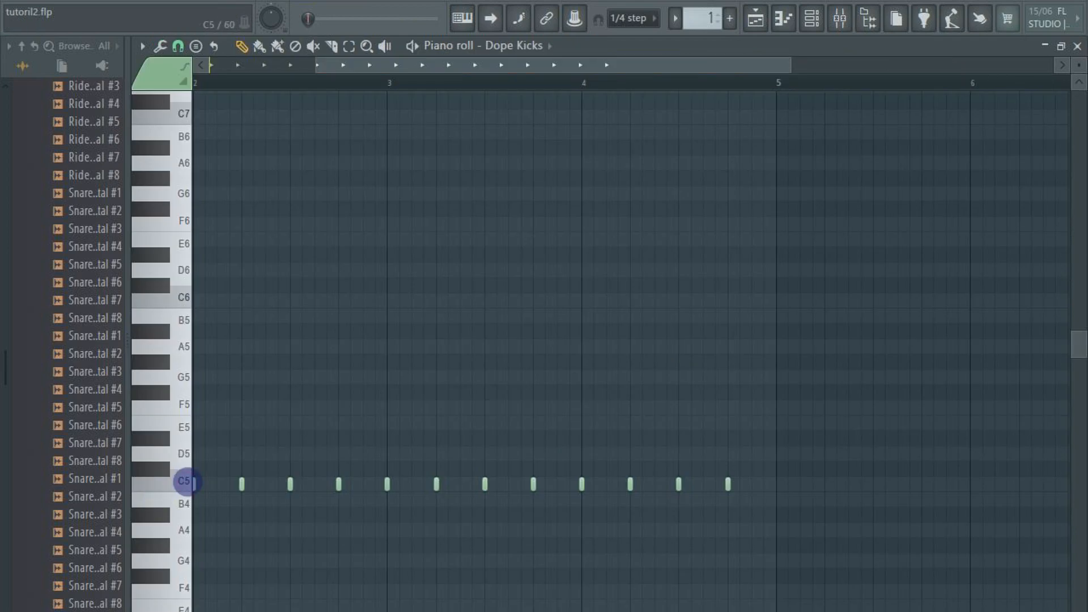
Audition the Dope Kicks C5 sound and play its pattern from the piano roll
{"action": "left_click", "coordinate": [184, 481]}
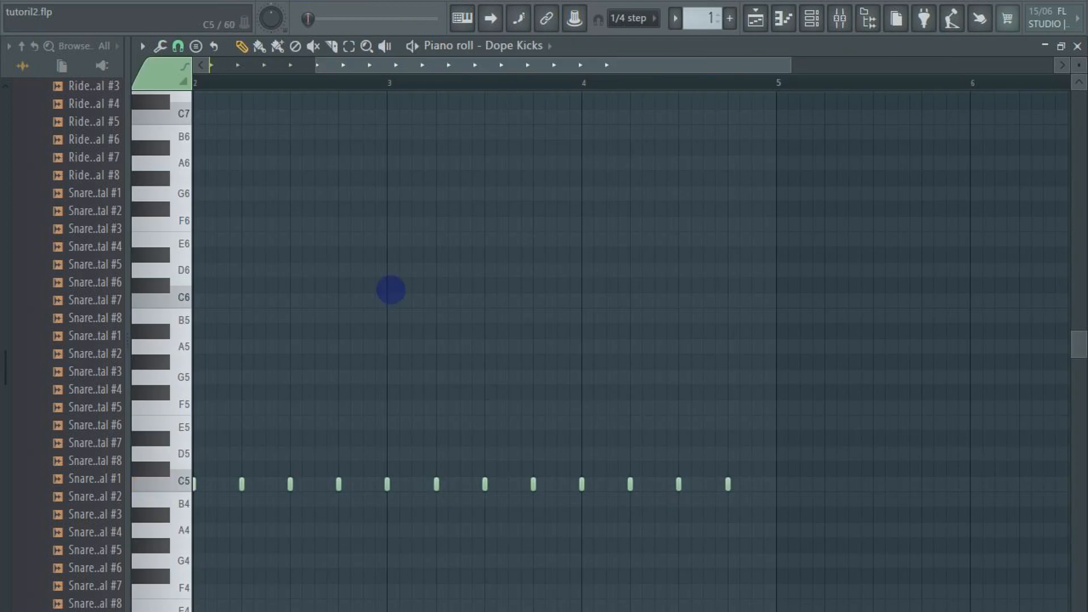
{"action": "key", "text": "space"}
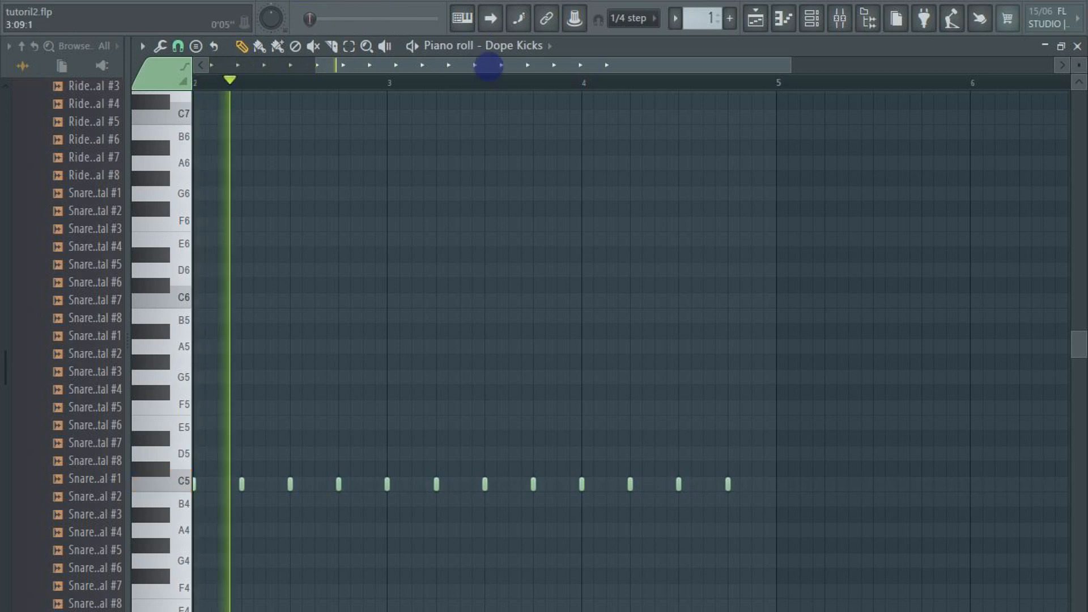
{"action": "key", "text": "space"}
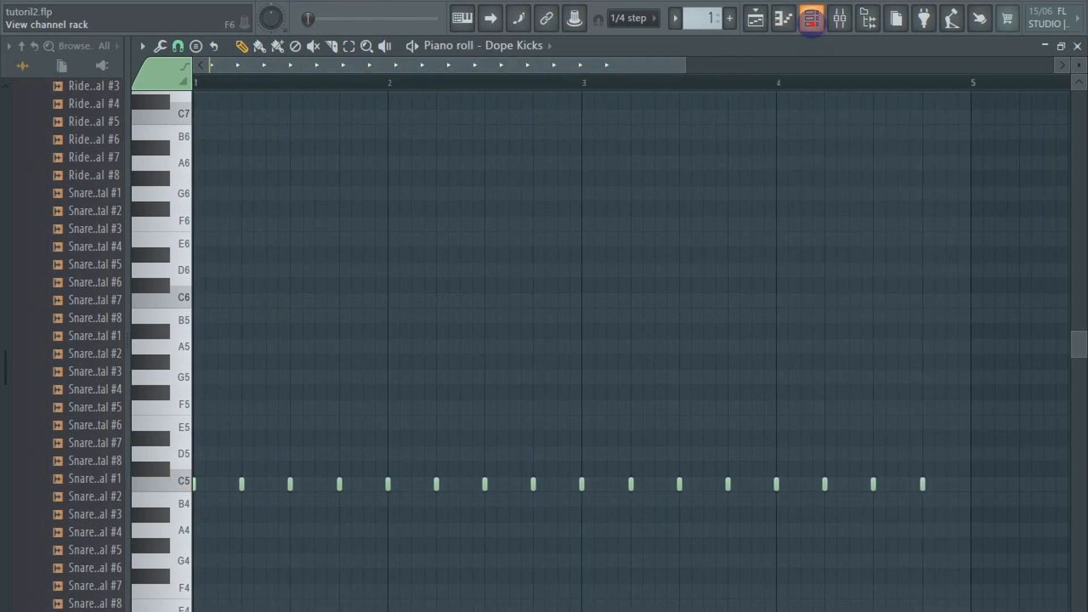
Examine the step fill options for the Dope Kicks channel in the channel rack, leaving the pattern as it is
{"action": "left_click", "coordinate": [812, 19]}
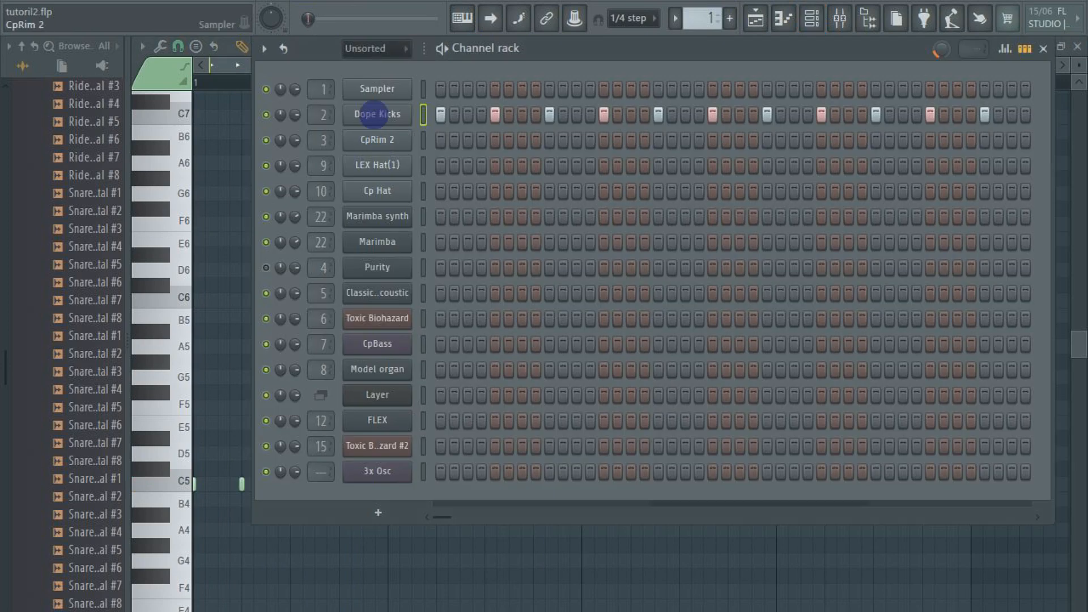
{"action": "right_click", "coordinate": [374, 114]}
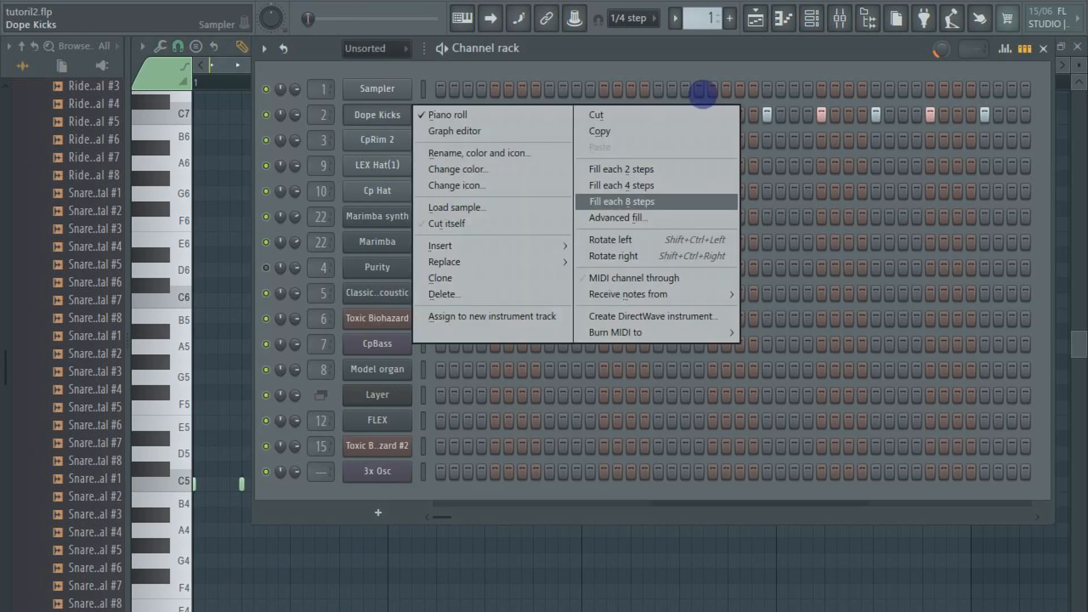
{"action": "left_click", "coordinate": [1044, 48]}
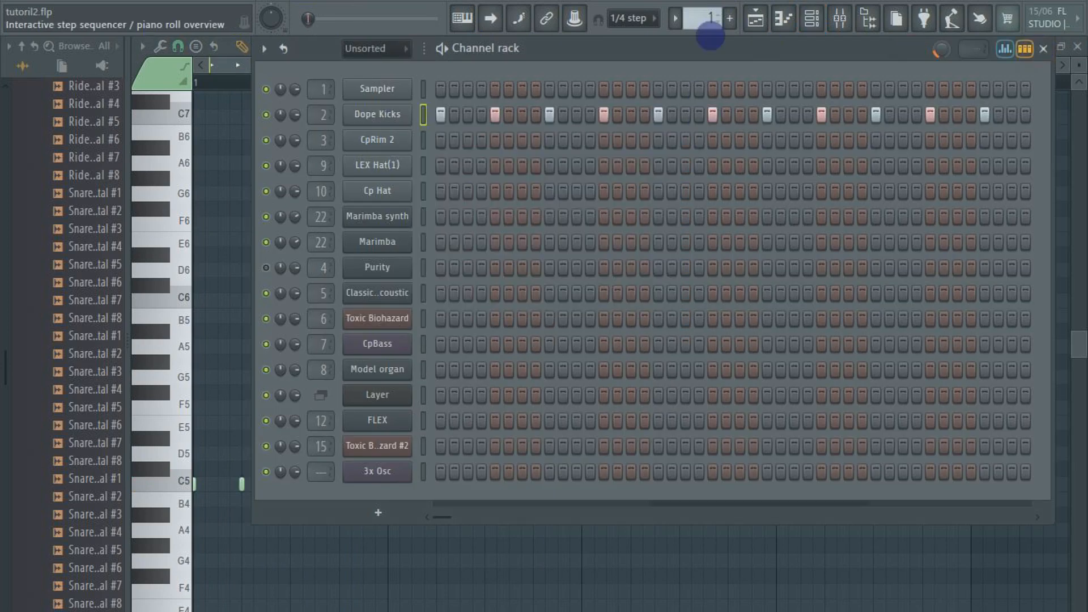
{"action": "left_click", "coordinate": [812, 18]}
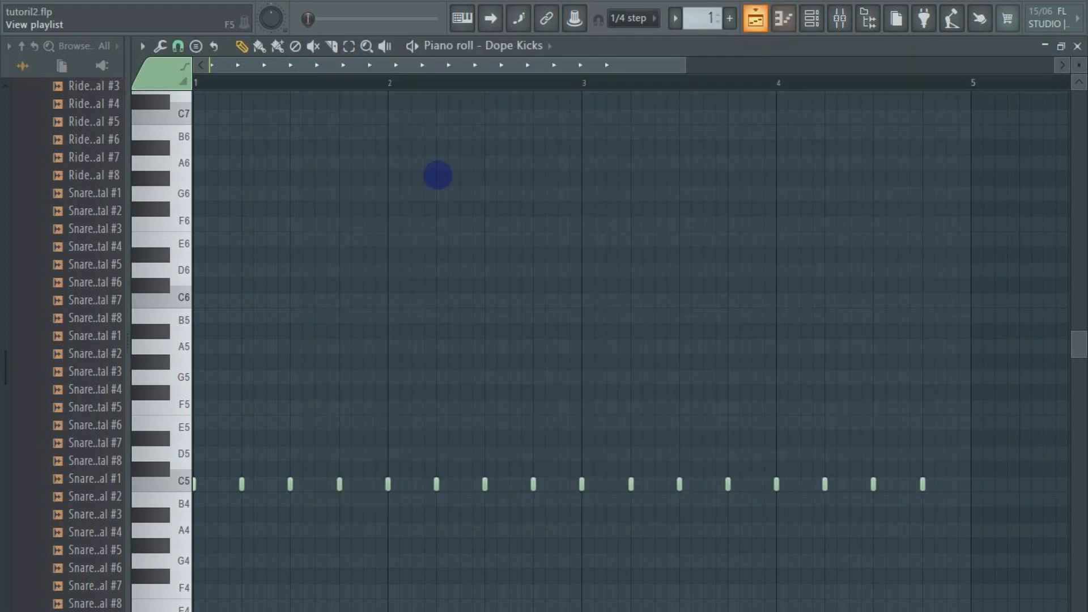
Play the Snare pattern with its CpRim 2 notes shown in the piano roll
{"action": "key", "text": "F5"}
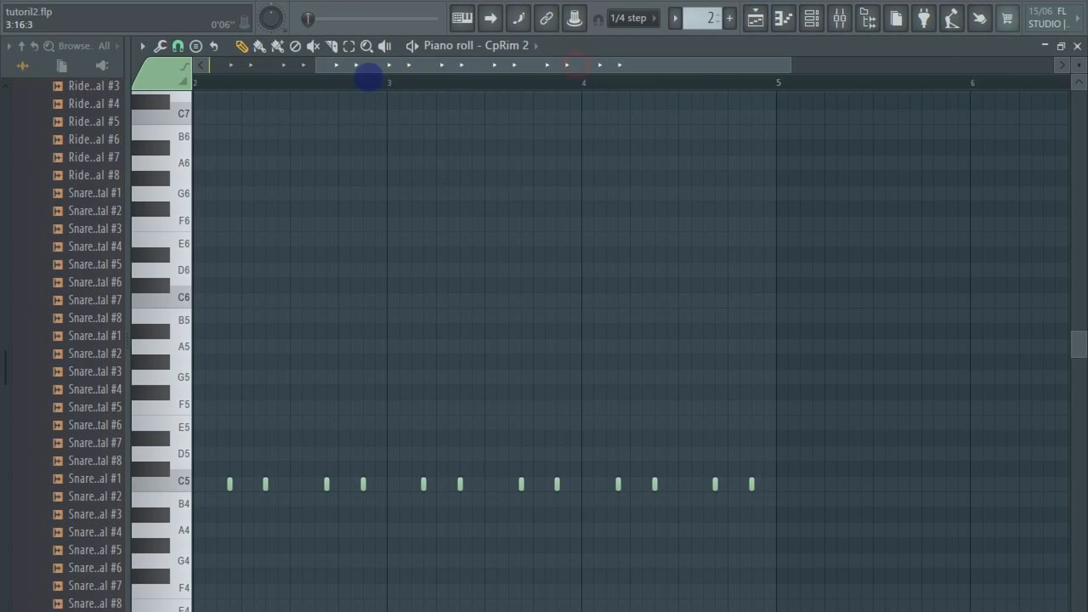
{"action": "left_click", "coordinate": [362, 76]}
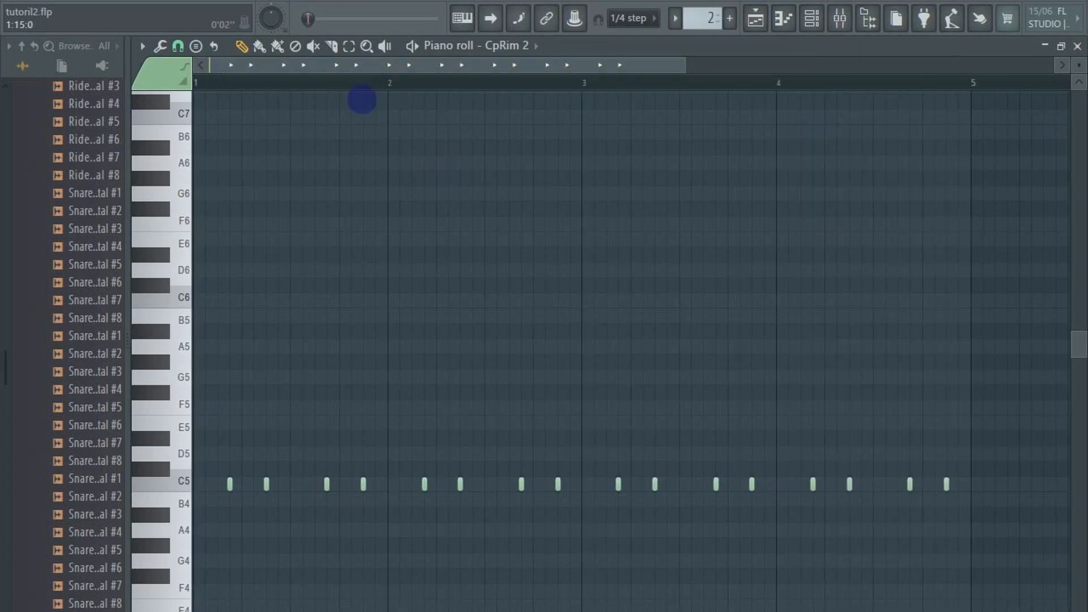
{"action": "key", "text": "space"}
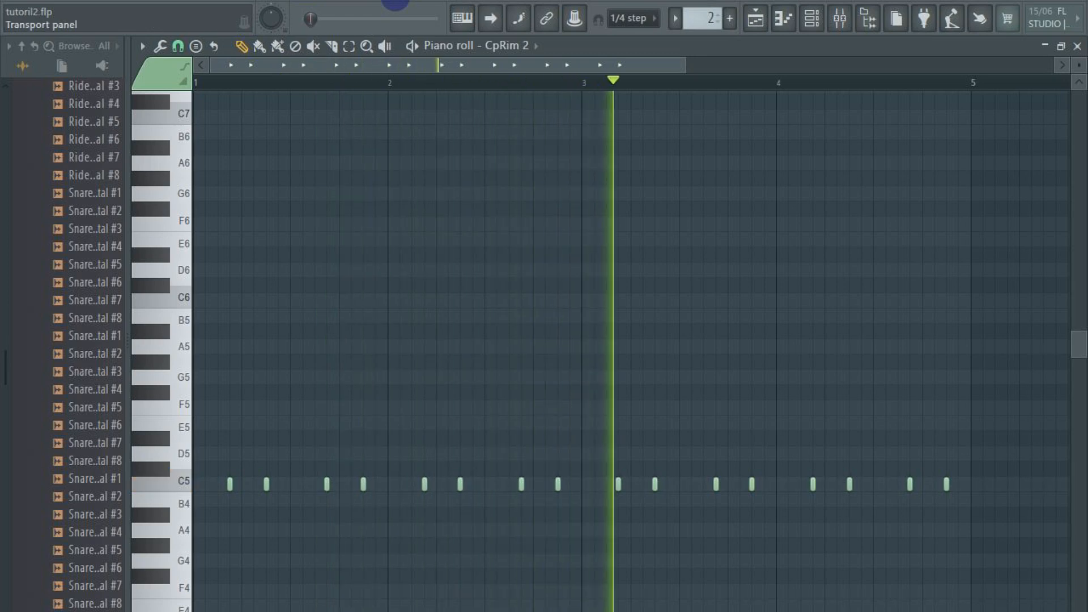
{"action": "key", "text": "space"}
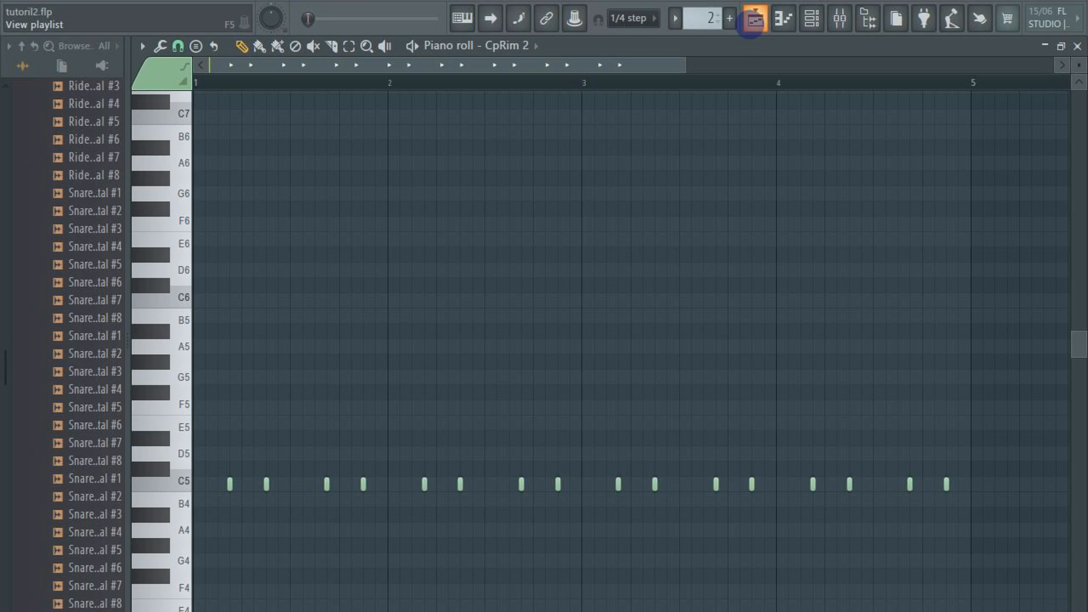
Unmute the Hat track in the playlist and play the song with the LEX Hat(1) notes shown
{"action": "left_click", "coordinate": [751, 21]}
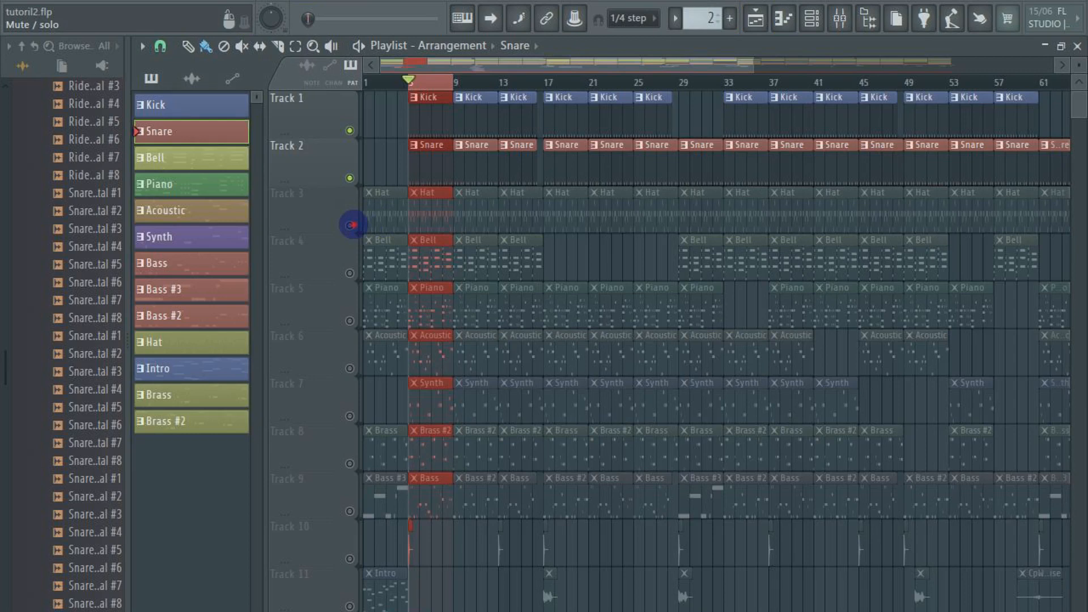
{"action": "left_click", "coordinate": [351, 225]}
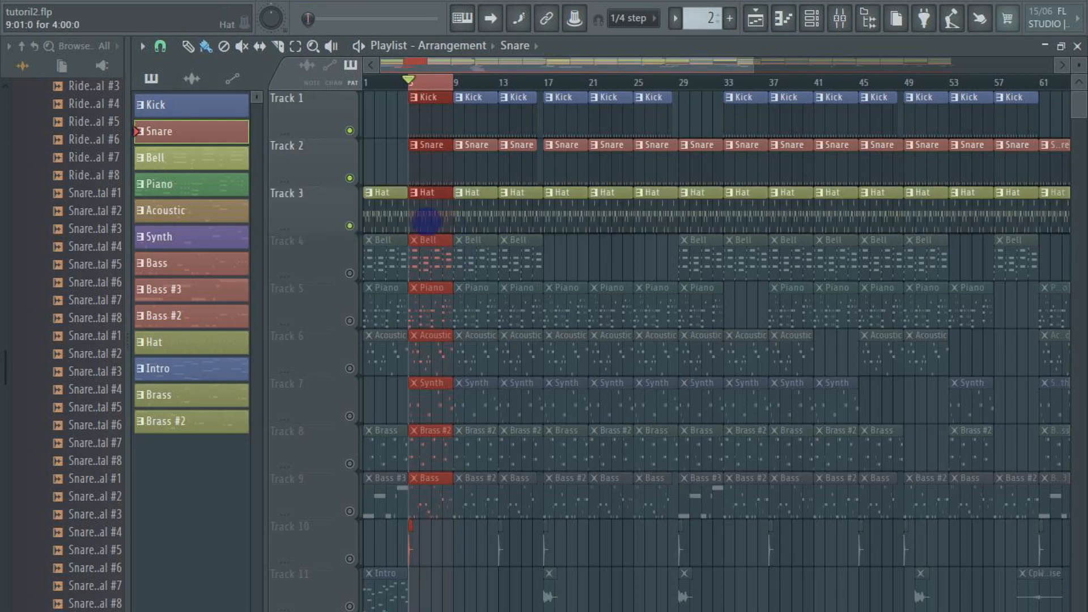
{"action": "key", "text": "space"}
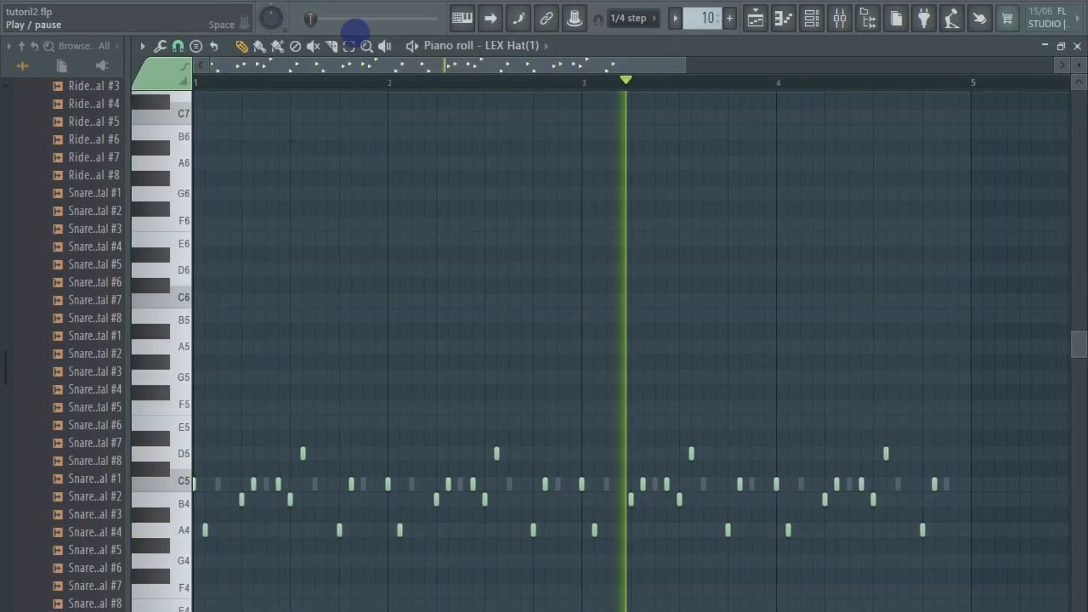
{"action": "key", "text": "space"}
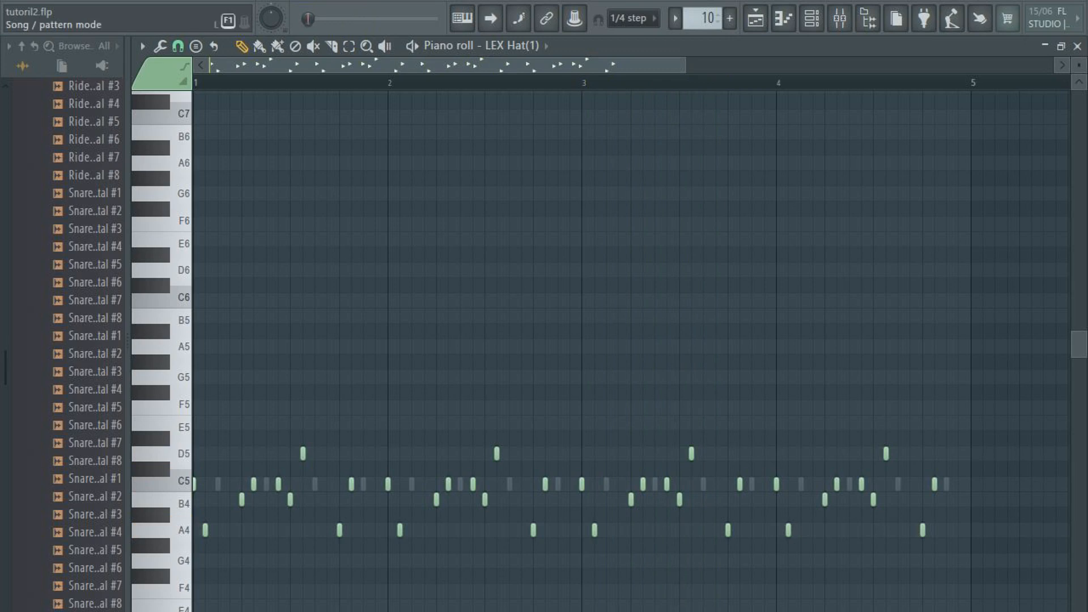
Switch playback to pattern mode and play the hat pattern on its own
{"action": "key", "text": "l"}
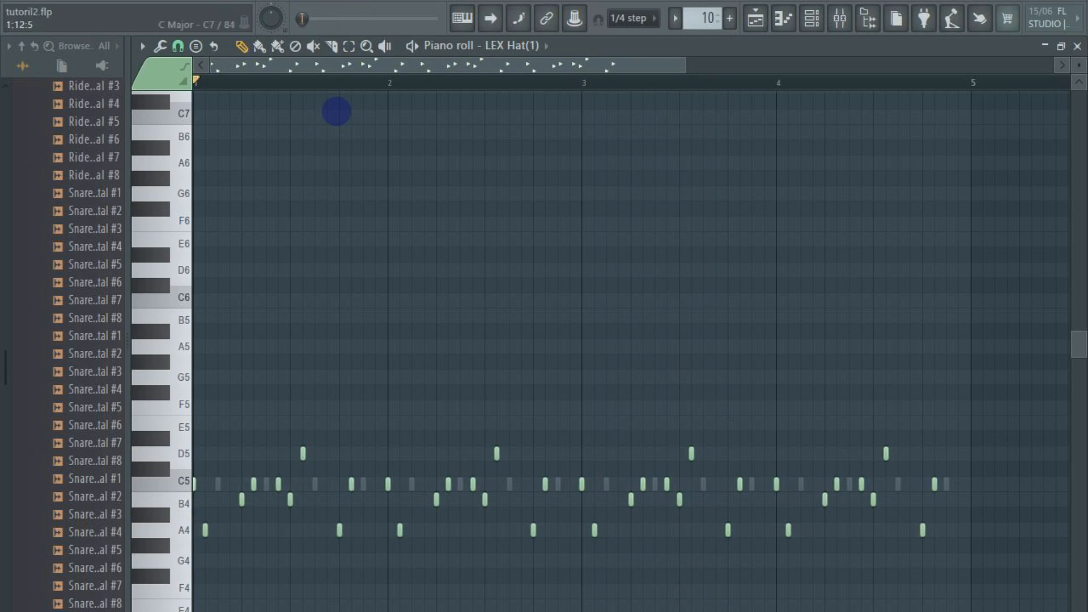
{"action": "key", "text": "space"}
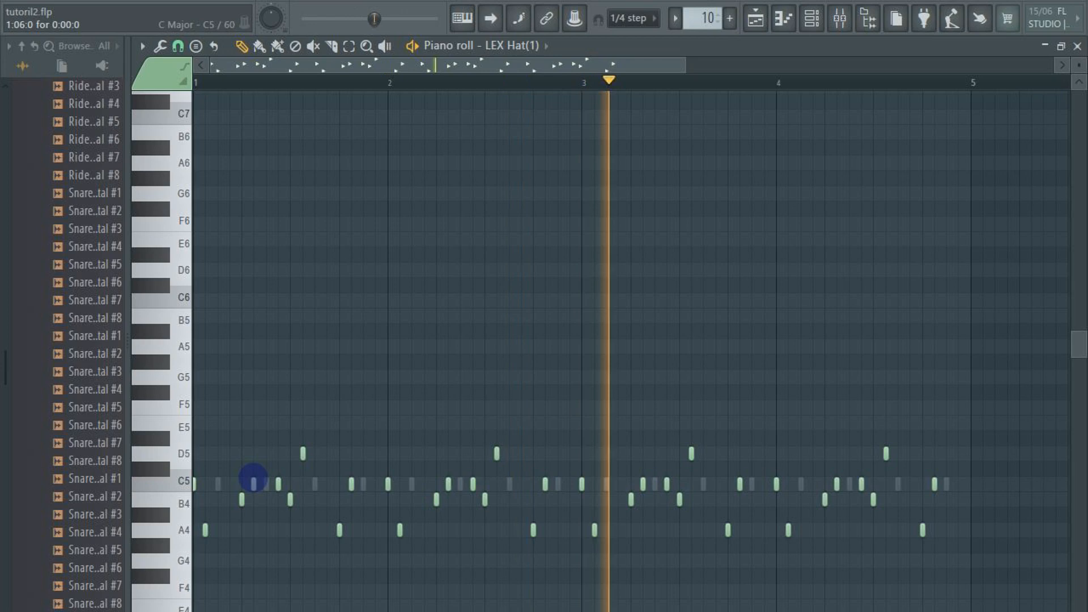
{"action": "key", "text": "space"}
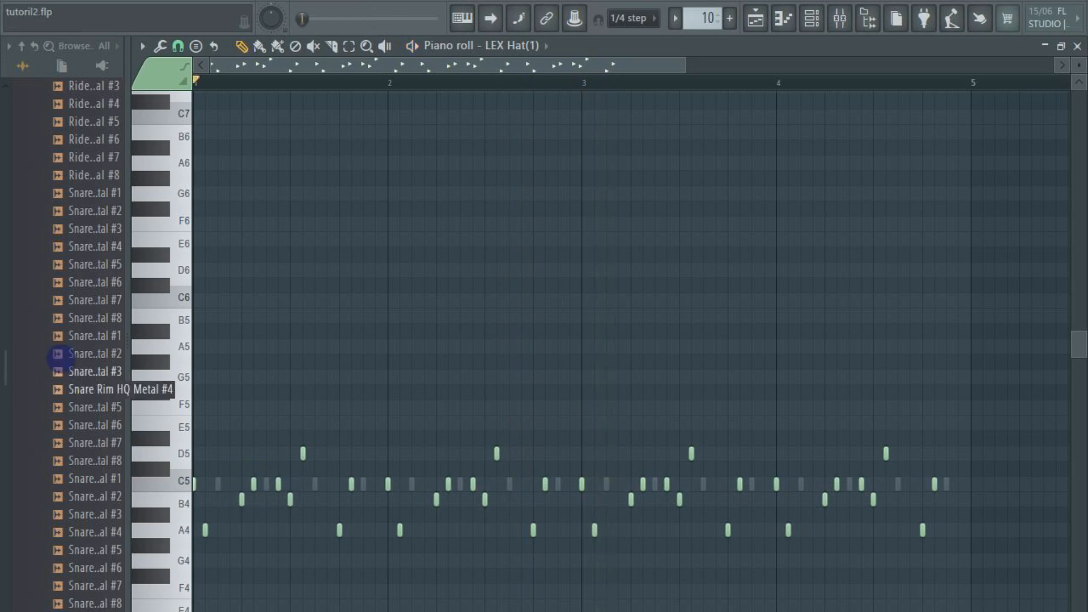
Collapse the drum Kits folder in the browser and look through the Hats samples of the Drums pack
{"action": "scroll", "coordinate": [60, 355], "scroll_direction": "up", "scroll_amount": 15}
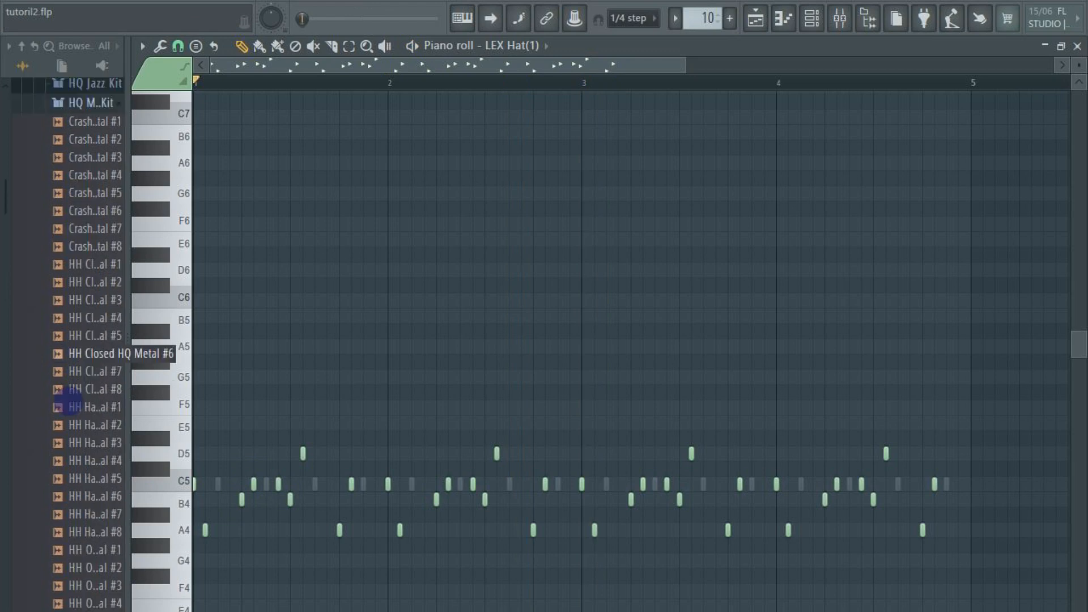
{"action": "scroll", "coordinate": [59, 354], "scroll_direction": "up", "scroll_amount": 6}
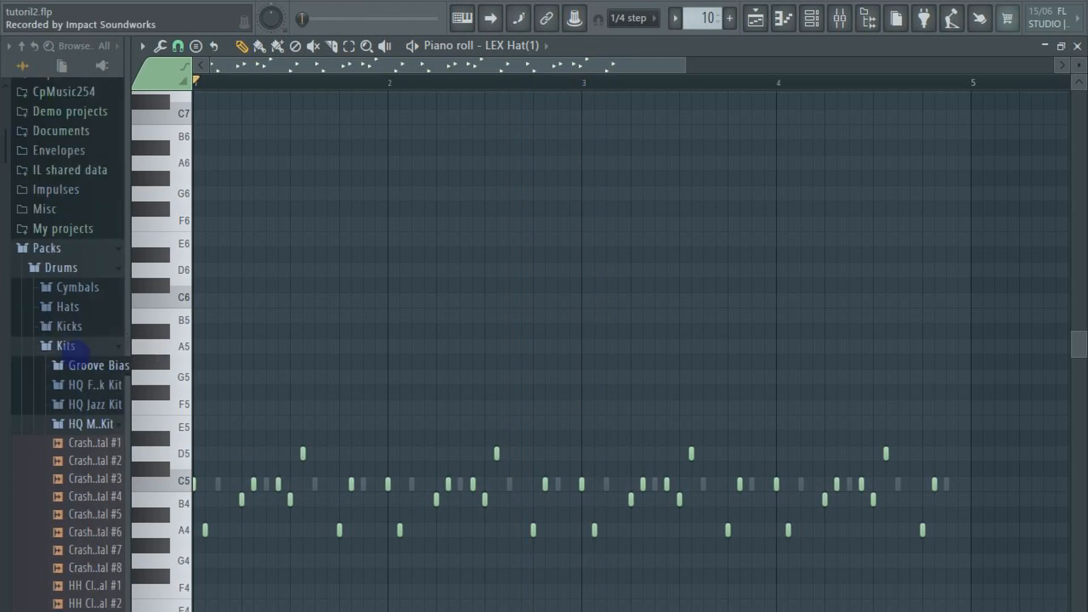
{"action": "left_click", "coordinate": [74, 350]}
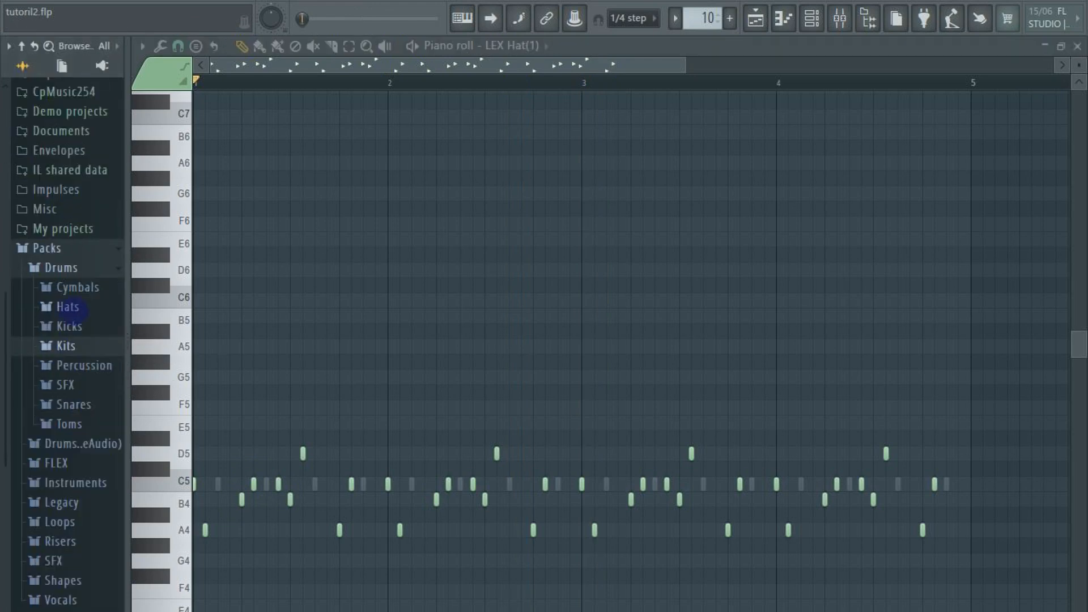
{"action": "left_click", "coordinate": [68, 307]}
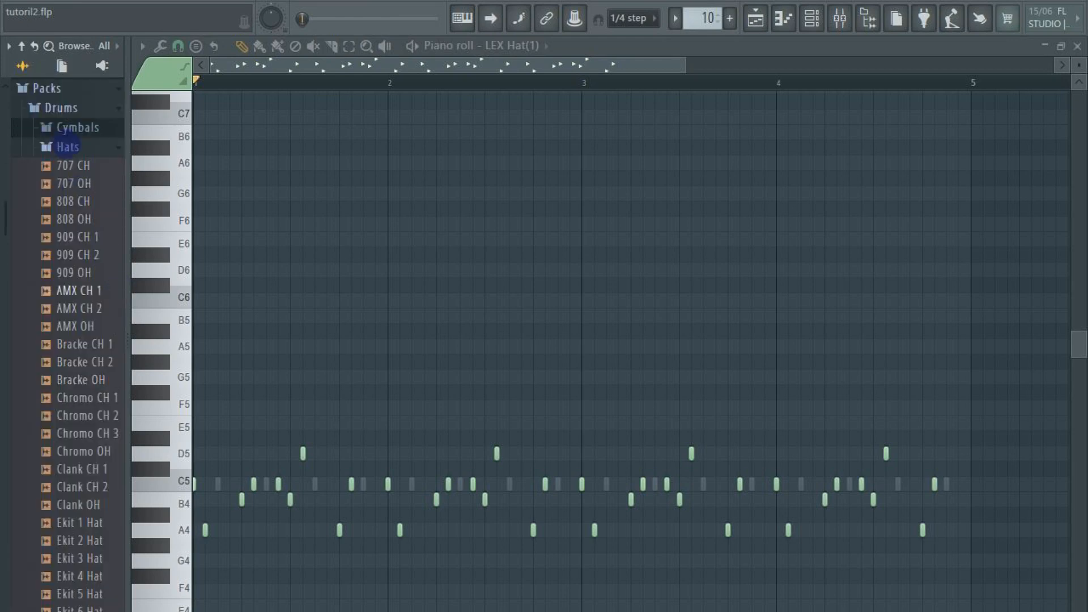
{"action": "left_click", "coordinate": [68, 147]}
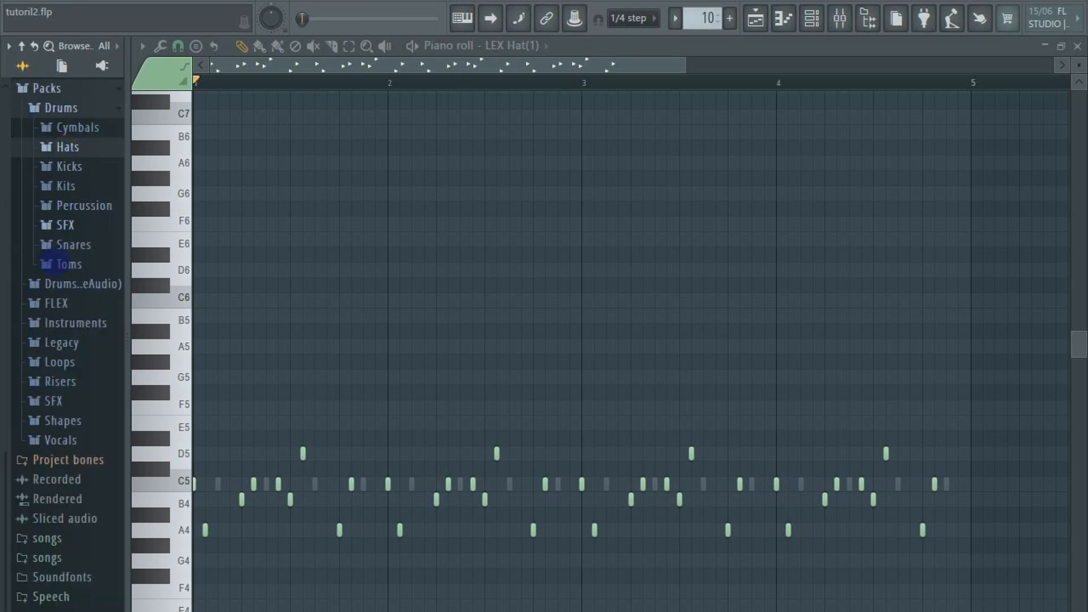
Open the HipHop drum sample folder within the Legacy pack
{"action": "left_click", "coordinate": [68, 343]}
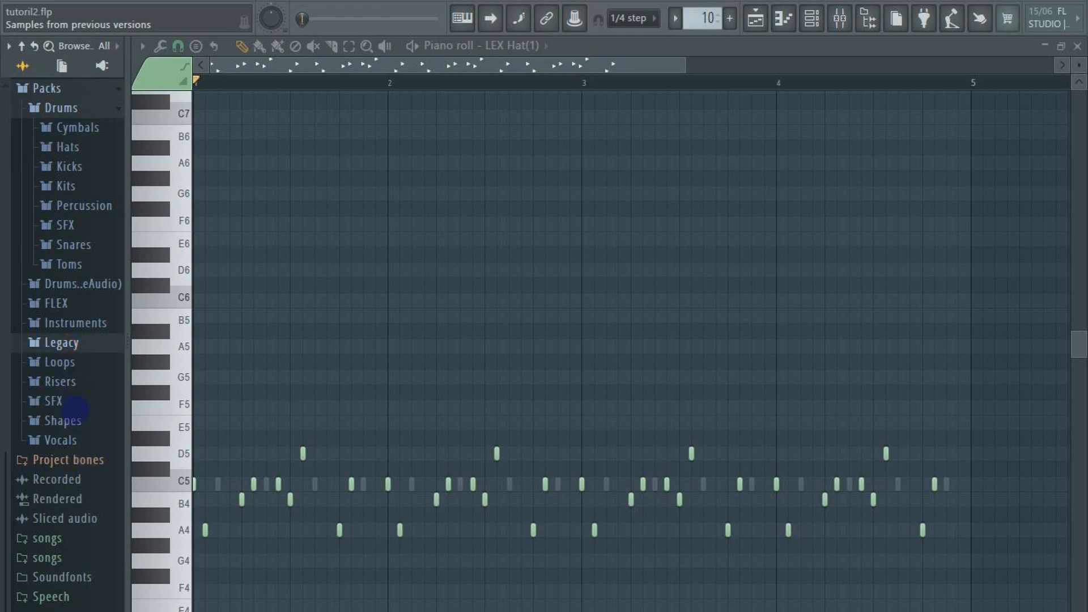
{"action": "left_click", "coordinate": [69, 362]}
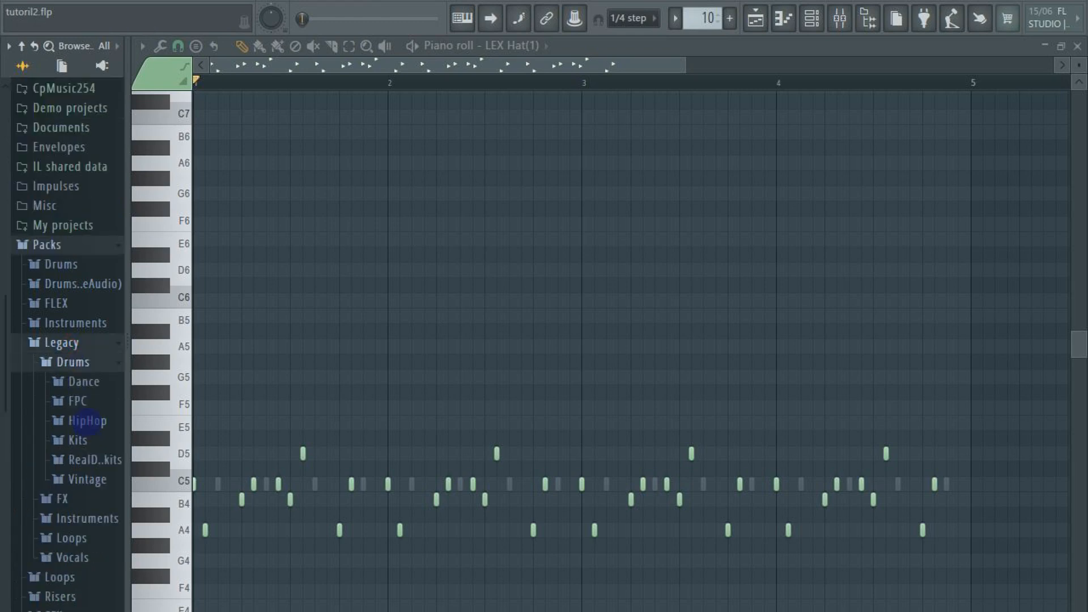
{"action": "left_click", "coordinate": [86, 422]}
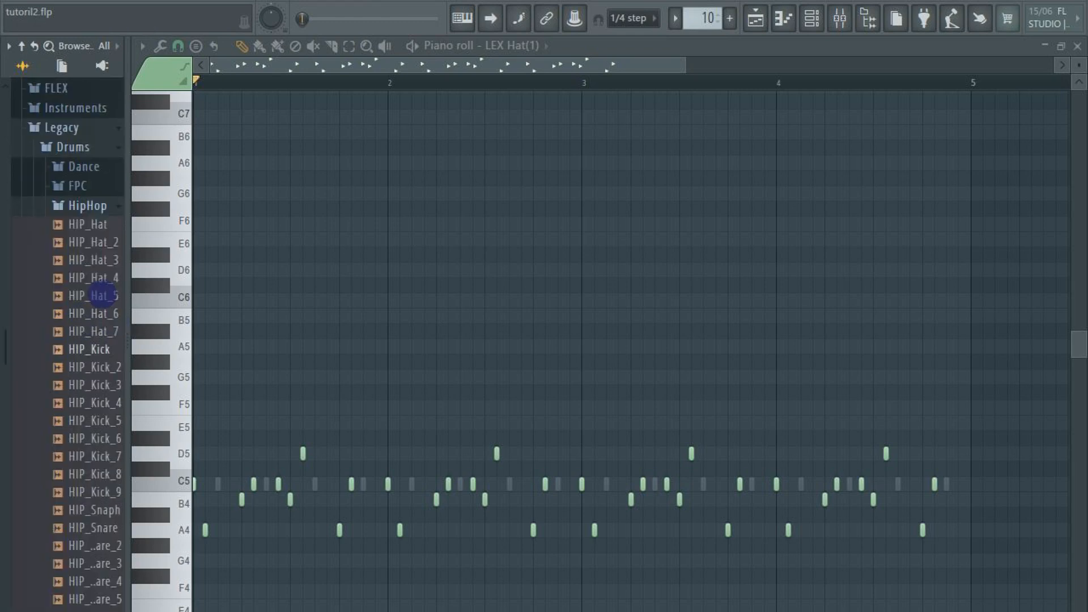
Audition the HIP_Hat samples in the HipHop folder, including HIP_Hat_4 and HIP_Hat, and collapse the folder
{"action": "left_click_drag", "start_coordinate": [101, 295], "coordinate": [91, 276]}
{"action": "left_click", "coordinate": [90, 276]}
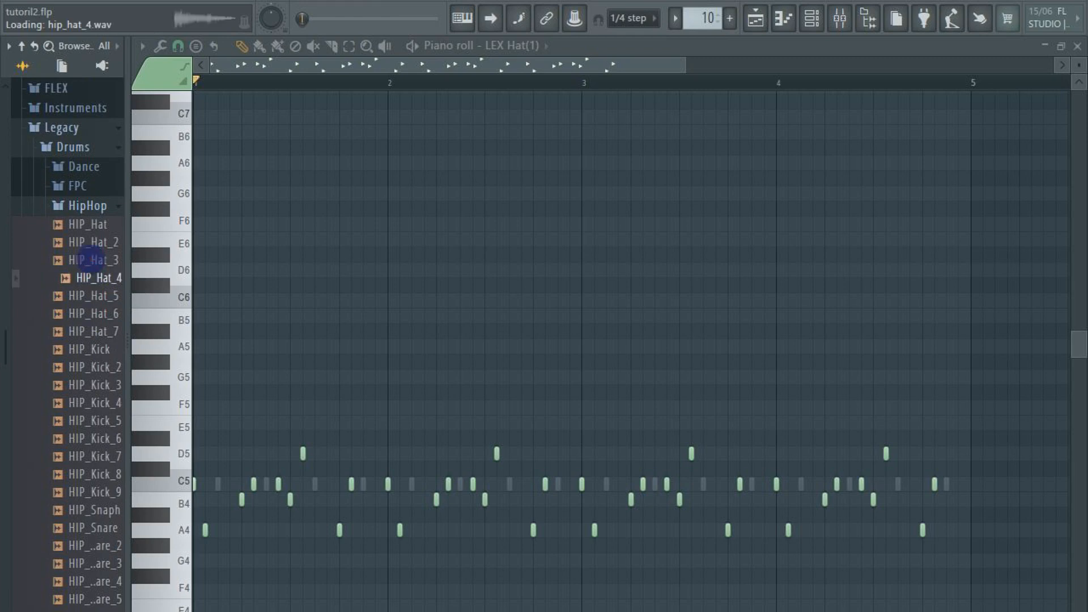
{"action": "left_click", "coordinate": [91, 260]}
{"action": "left_click", "coordinate": [96, 242]}
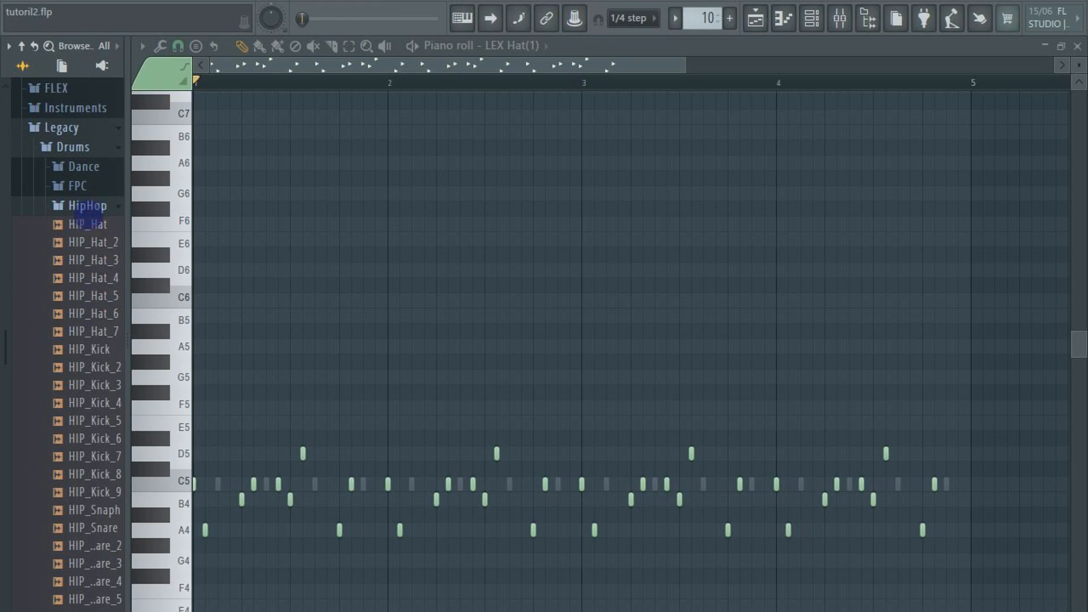
{"action": "left_click", "coordinate": [85, 206]}
{"action": "left_click", "coordinate": [85, 206]}
{"action": "left_click", "coordinate": [85, 224]}
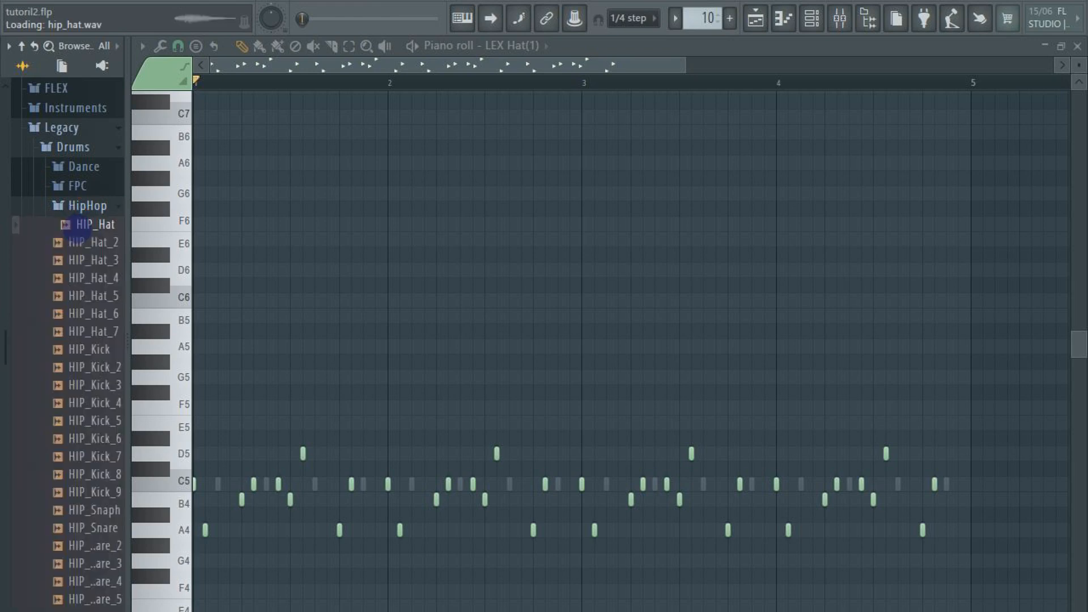
{"action": "left_click", "coordinate": [85, 206]}
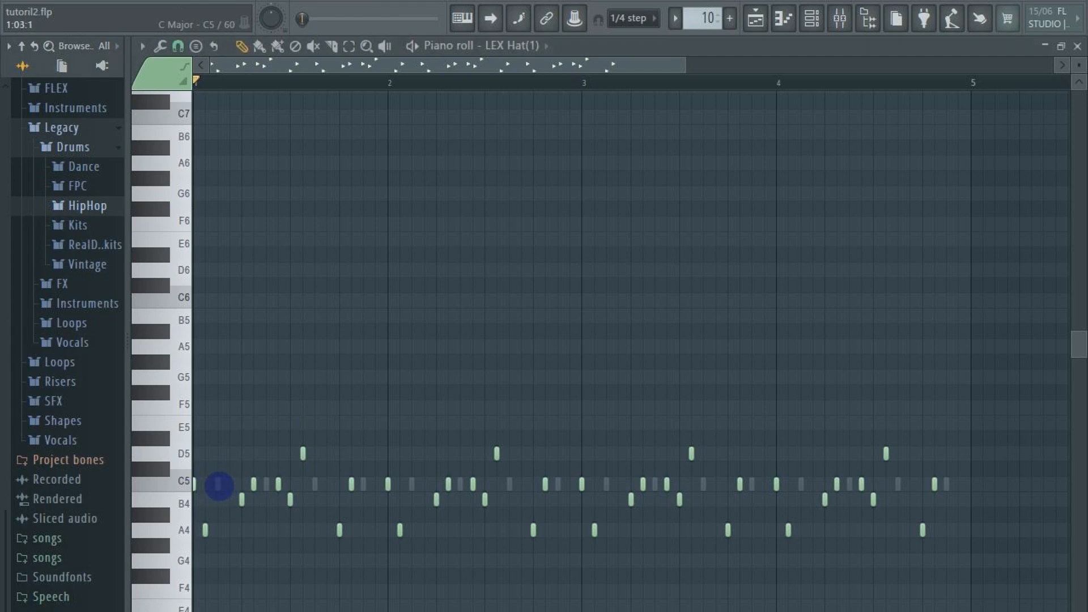
Show the Cp Hat notes in the piano roll, add an empty pattern and view the preset pattern names without choosing one
{"action": "double_click", "coordinate": [219, 485]}
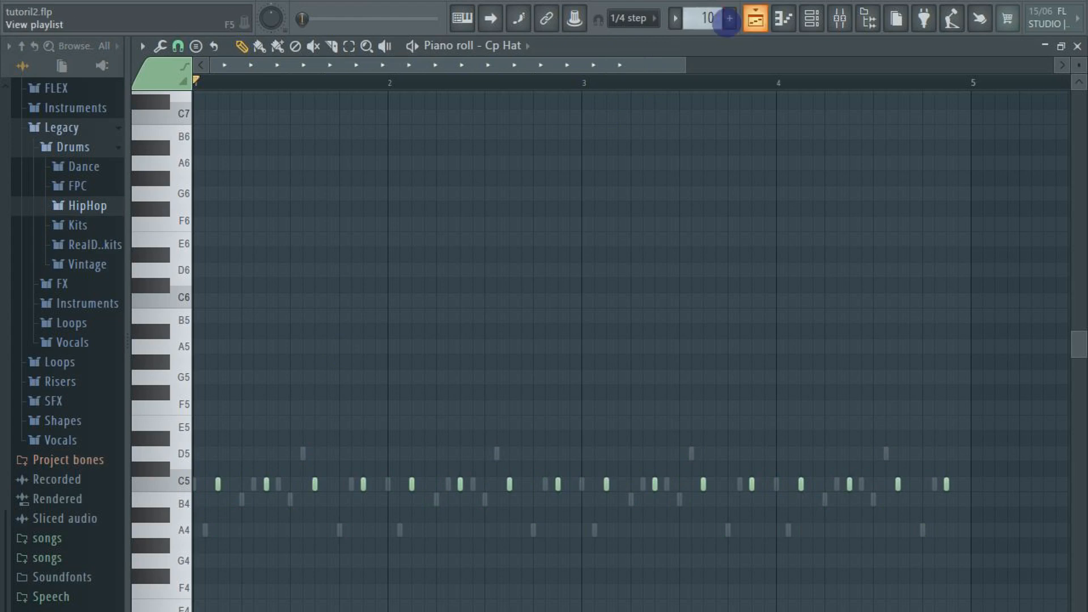
{"action": "left_click", "coordinate": [729, 19]}
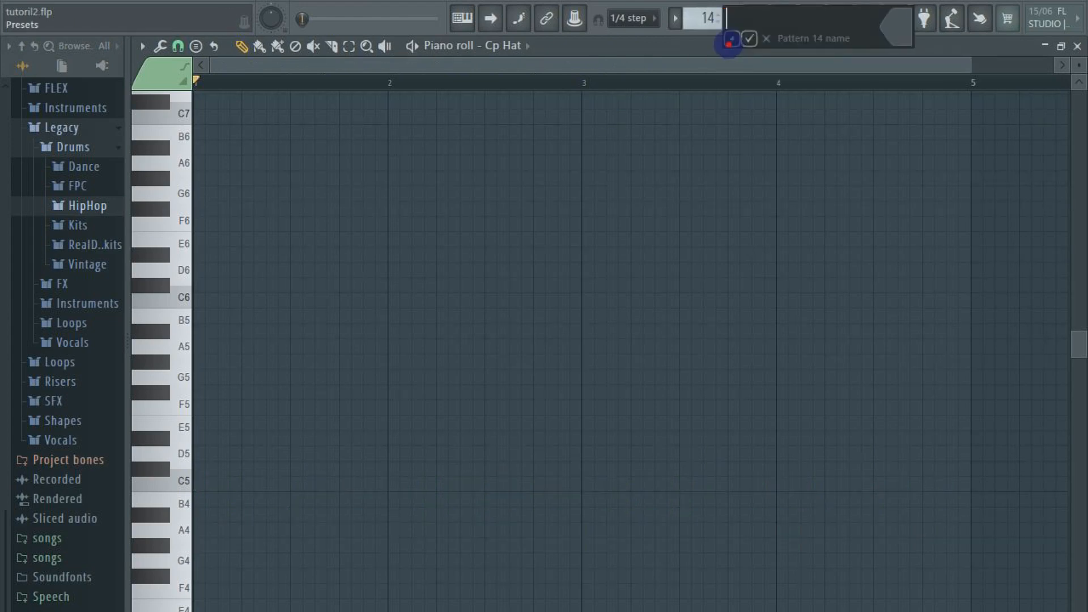
{"action": "left_click", "coordinate": [731, 39]}
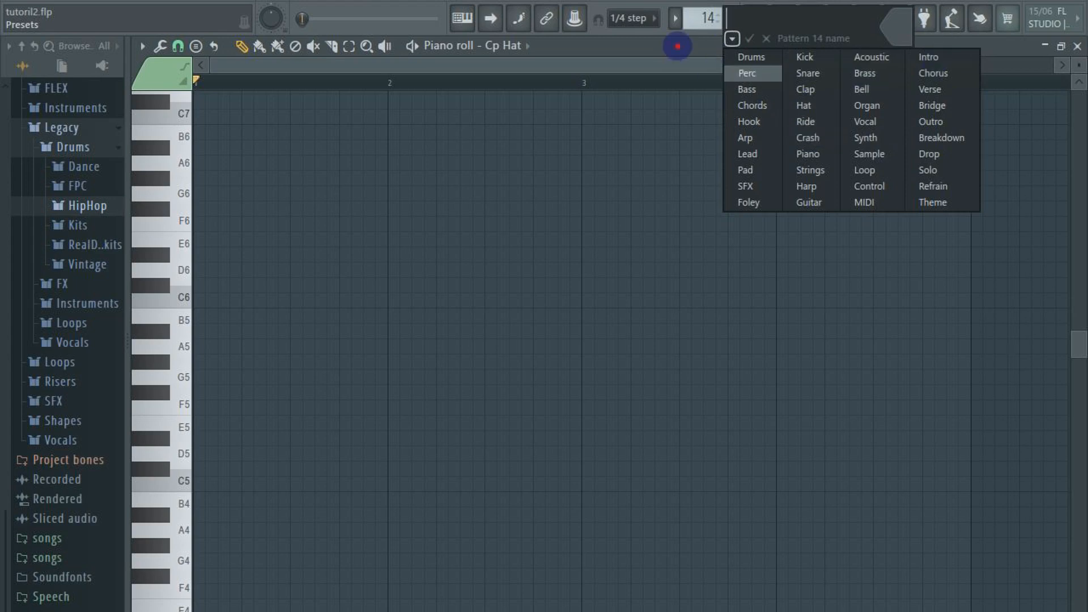
{"action": "left_click", "coordinate": [678, 46]}
{"action": "left_click", "coordinate": [812, 18]}
{"action": "left_click", "coordinate": [812, 19]}
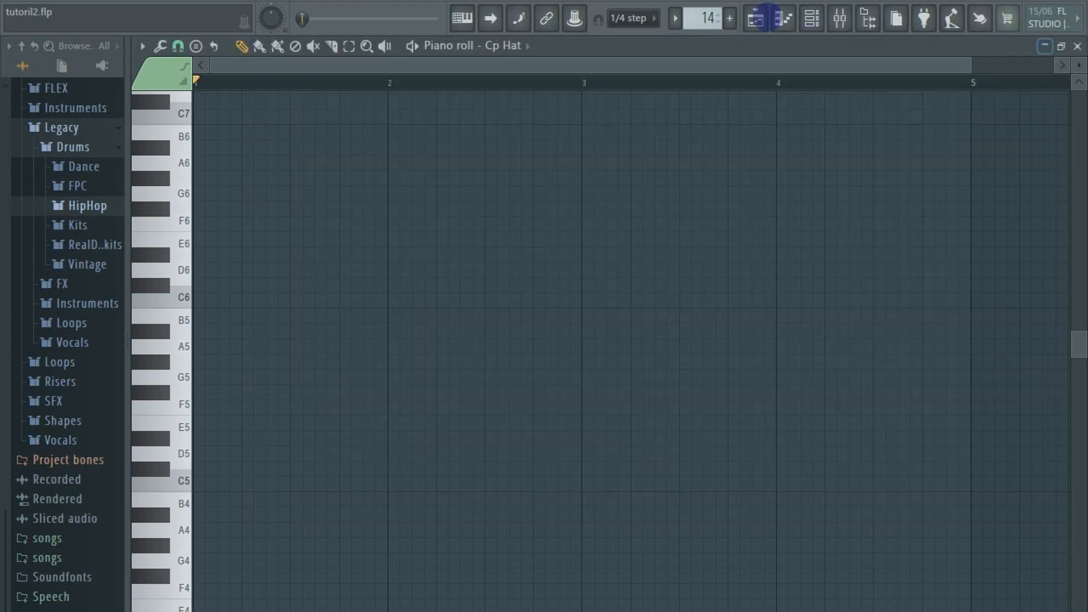
Open the playlist, switch playback to song mode and play the kick, snare and hat tracks together
{"action": "left_click", "coordinate": [757, 18]}
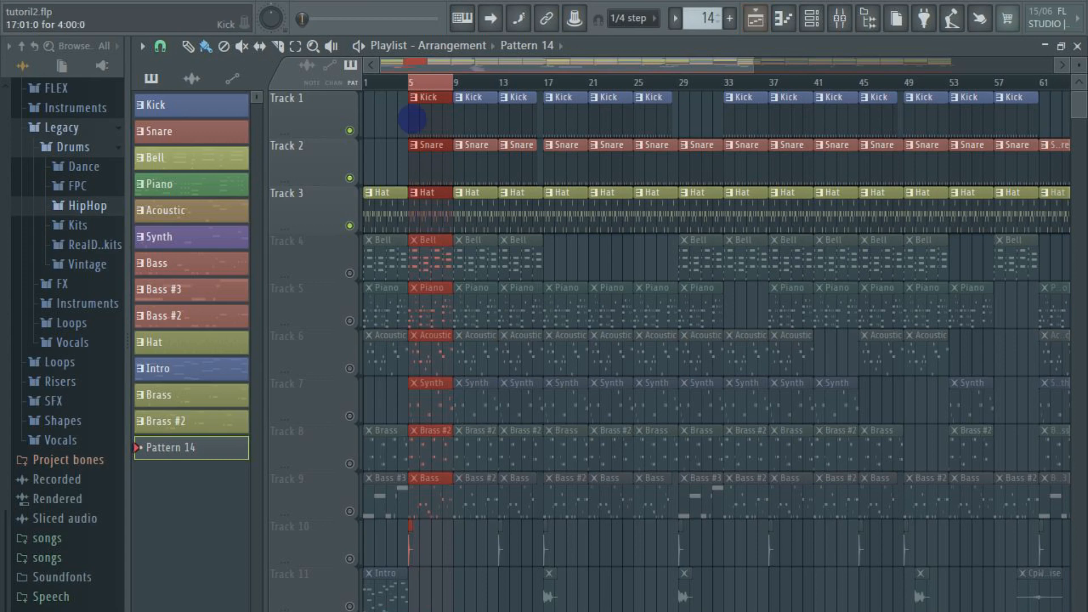
{"action": "key", "text": "space"}
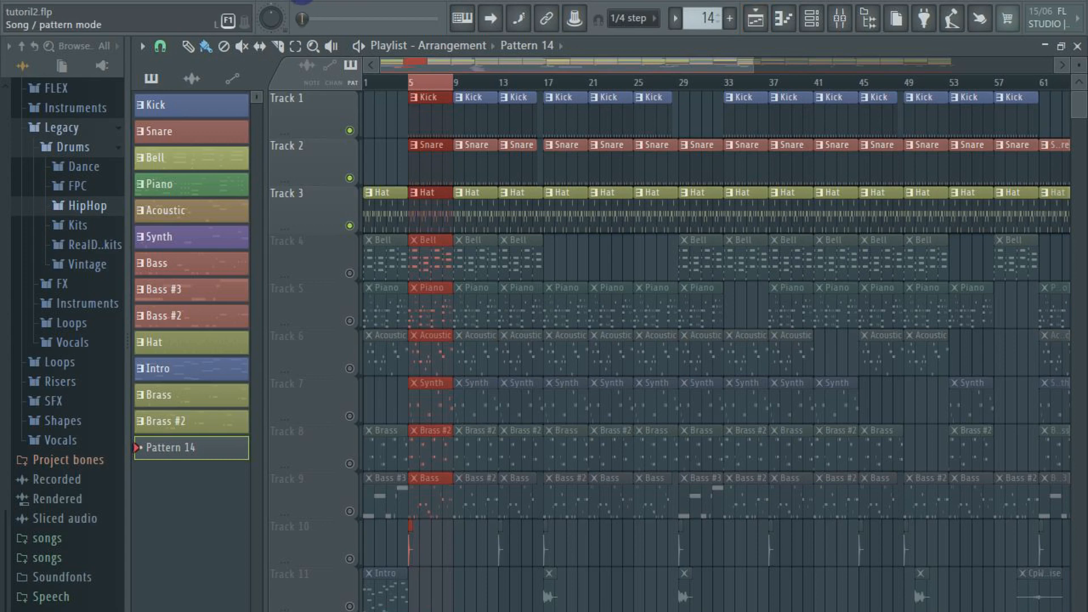
{"action": "left_click", "coordinate": [302, 1]}
{"action": "key", "text": "space"}
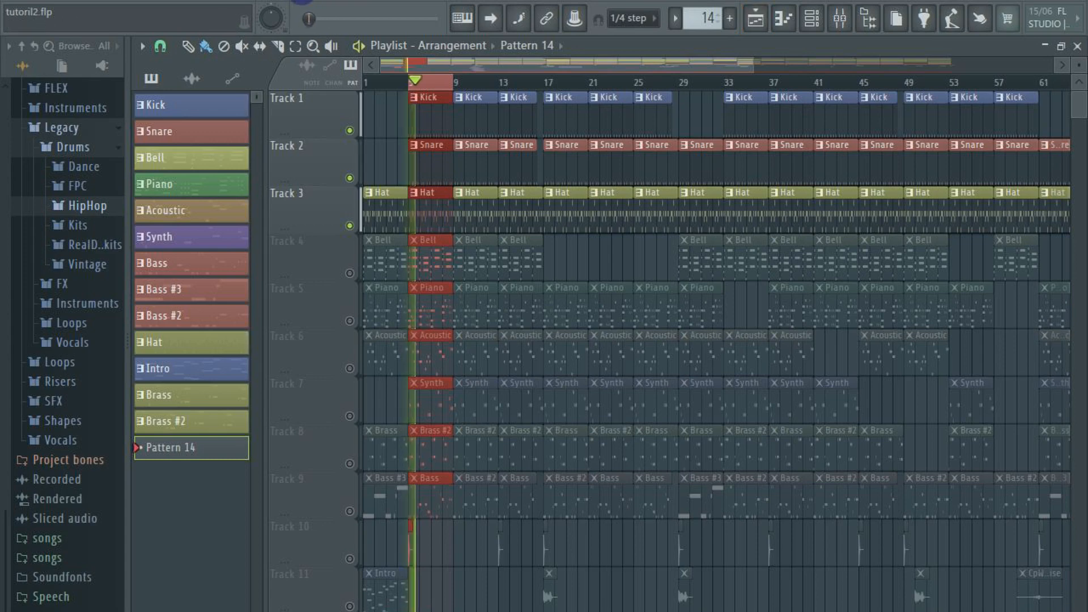
{"action": "key", "text": "space"}
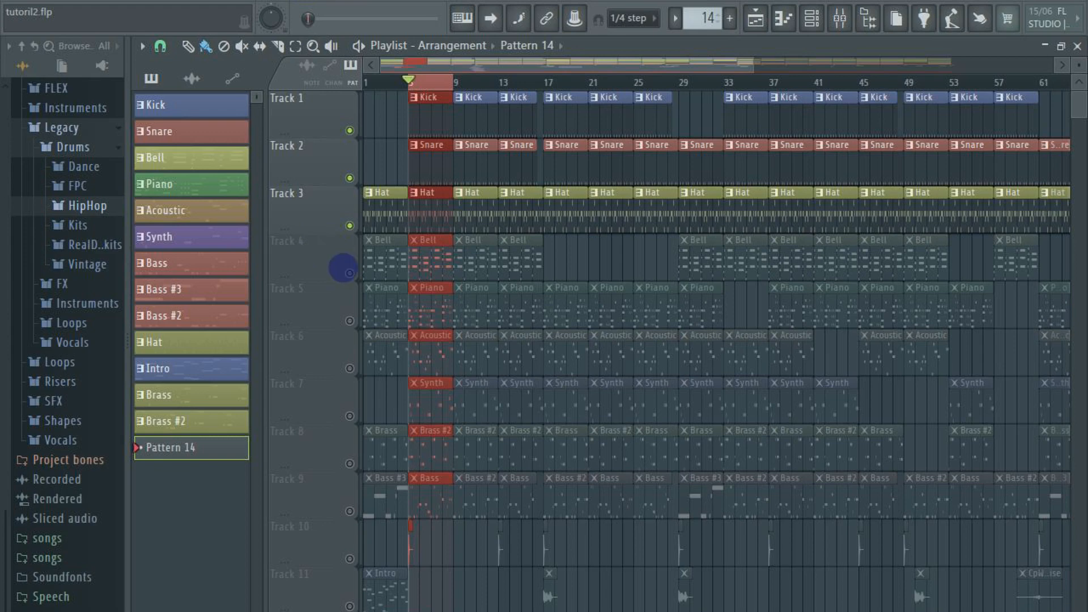
Unmute the Bell track in the playlist and open its pattern's Marimba synth notes in the piano roll
{"action": "left_click", "coordinate": [349, 273]}
{"action": "double_click", "coordinate": [430, 259]}
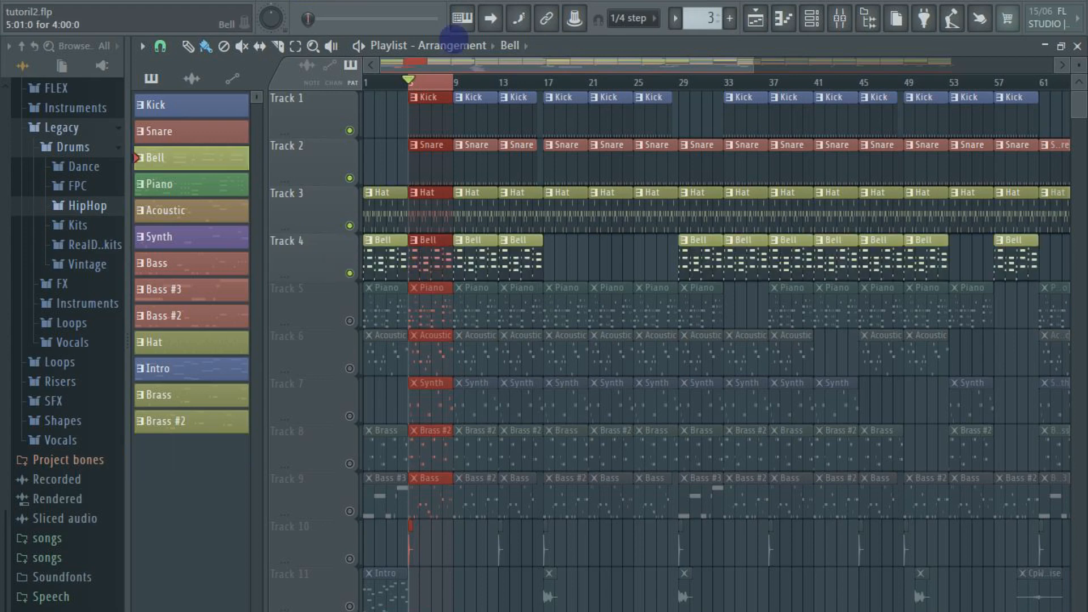
{"action": "left_click", "coordinate": [223, 68]}
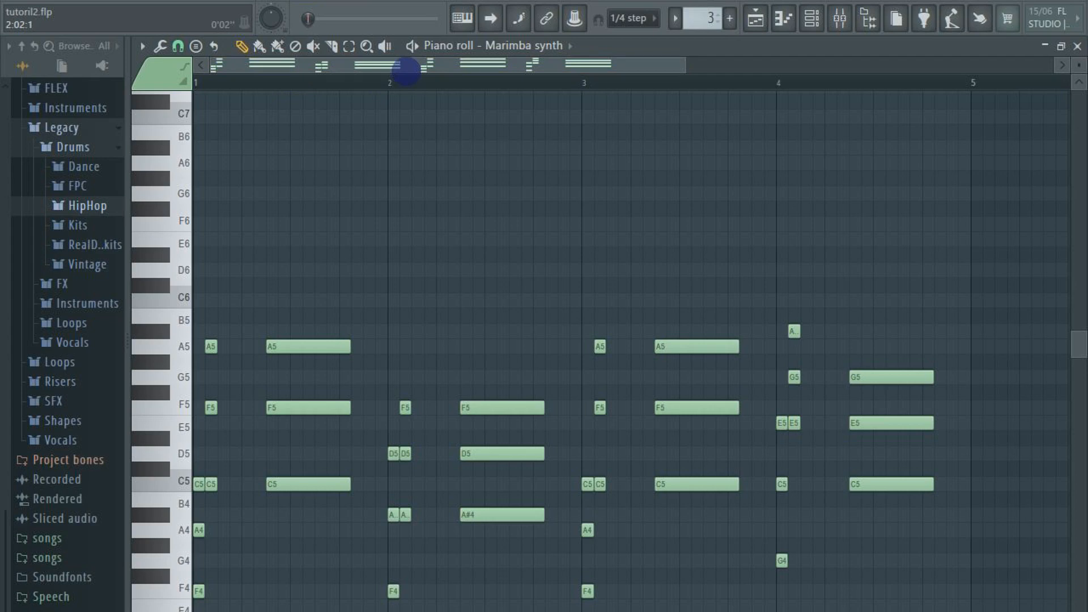
{"action": "left_click_drag", "start_coordinate": [407, 71], "coordinate": [221, 73]}
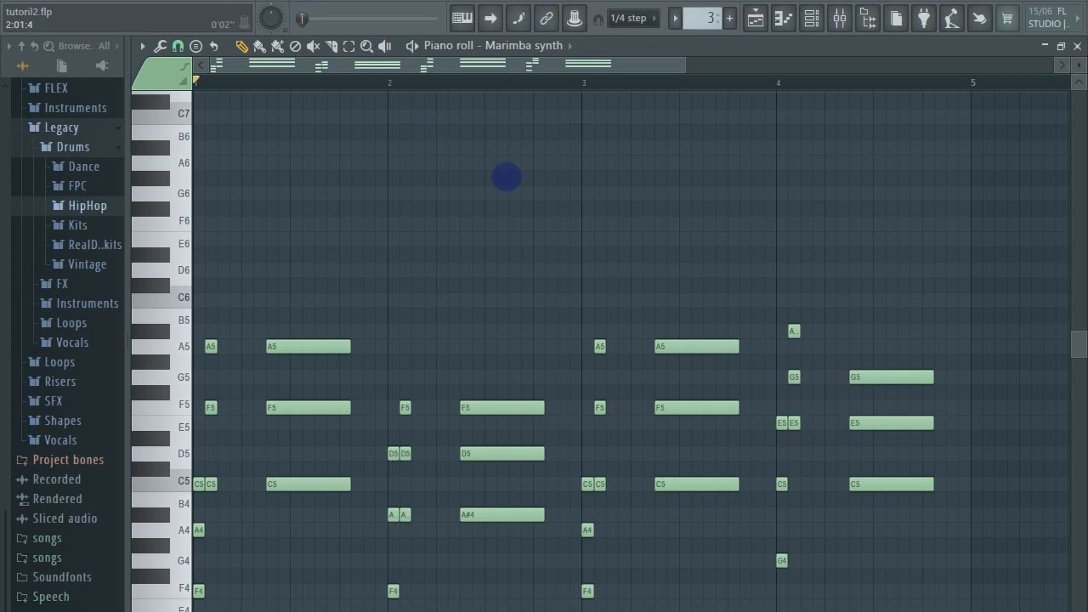
Play the Bell pattern on its own in pattern mode while viewing all its Marimba synth notes
{"action": "key", "text": "space"}
{"action": "scroll", "coordinate": [542, 207], "scroll_direction": "down", "scroll_amount": 2}
{"action": "scroll", "coordinate": [541, 207], "scroll_direction": "down", "scroll_amount": 1}
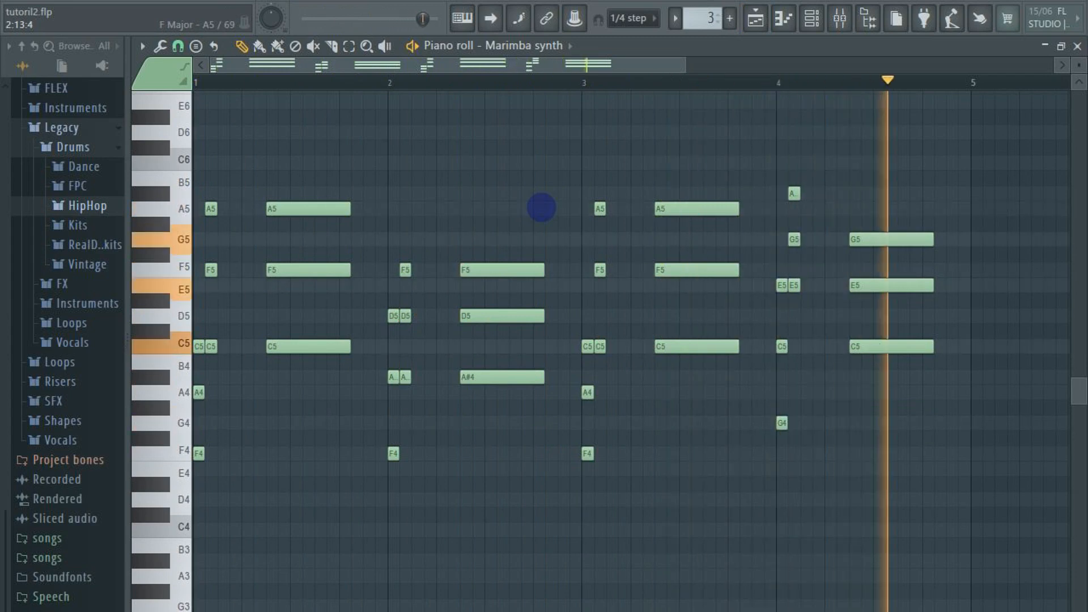
{"action": "key", "text": "space"}
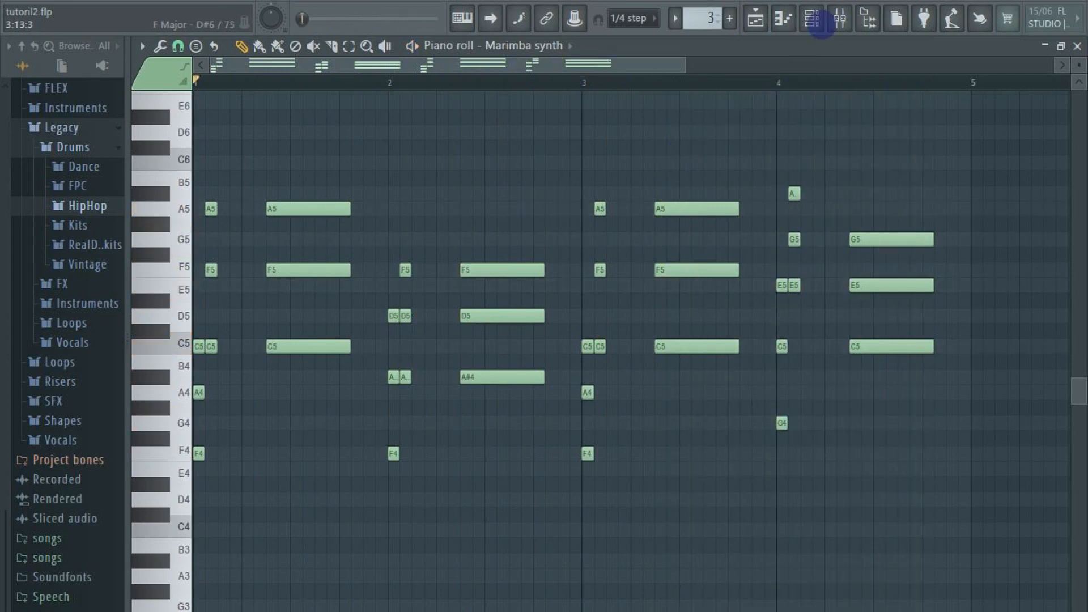
Open the Marimba synth channel from the channel rack and view its plugin editor
{"action": "left_click", "coordinate": [812, 19]}
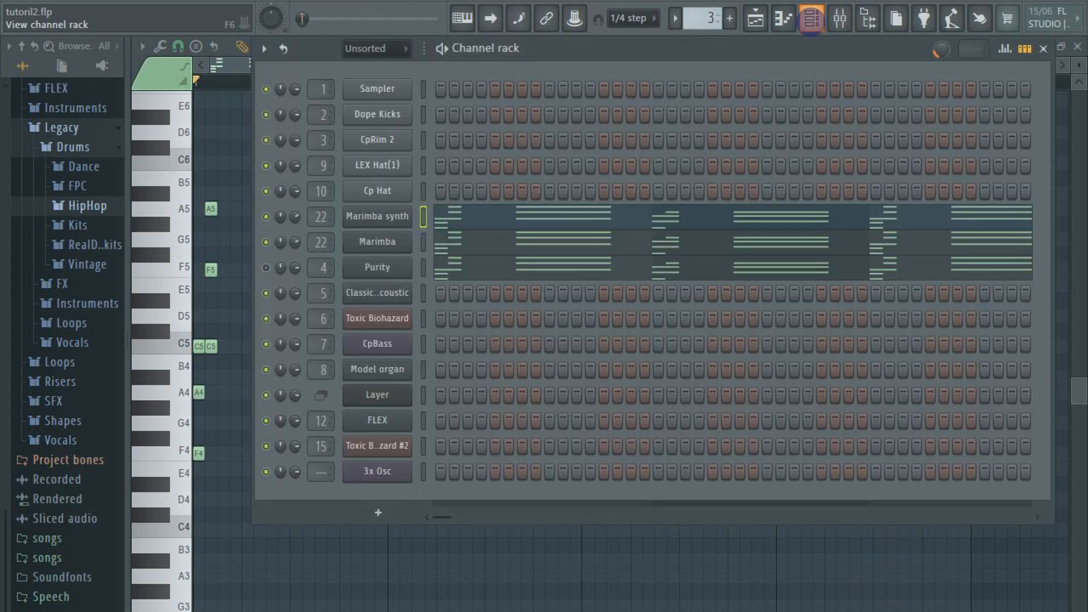
{"action": "left_click", "coordinate": [360, 211]}
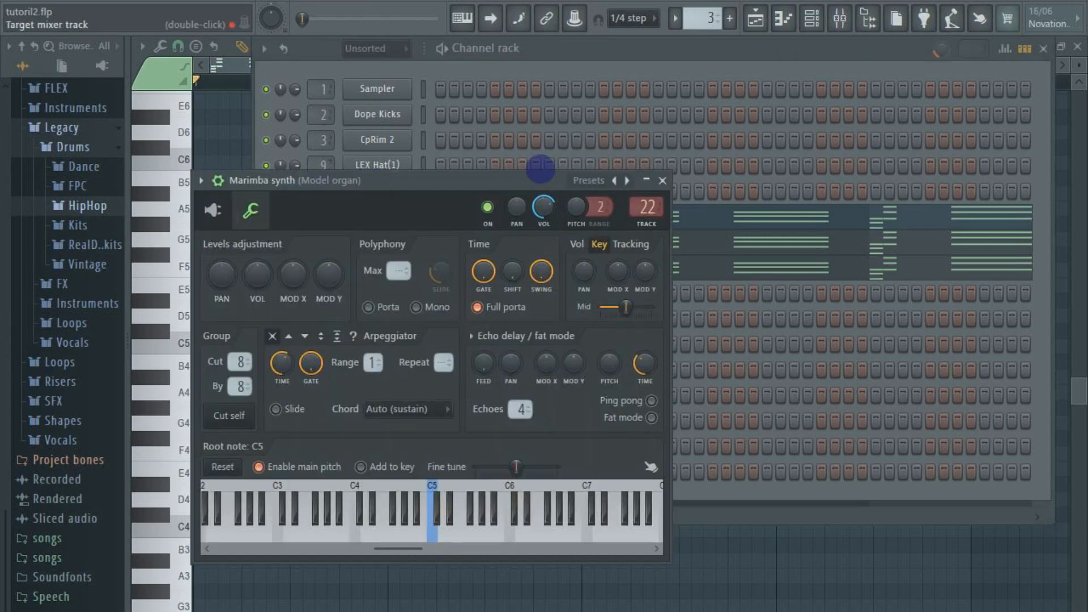
{"action": "left_click_drag", "start_coordinate": [540, 169], "coordinate": [746, 157]}
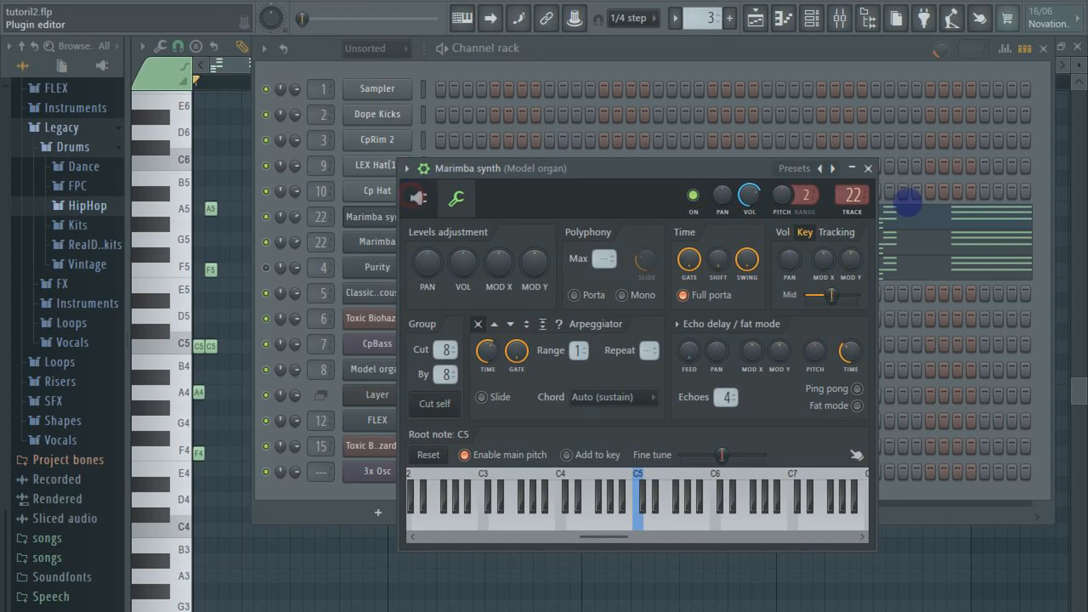
{"action": "left_click_drag", "start_coordinate": [920, 161], "coordinate": [786, 174]}
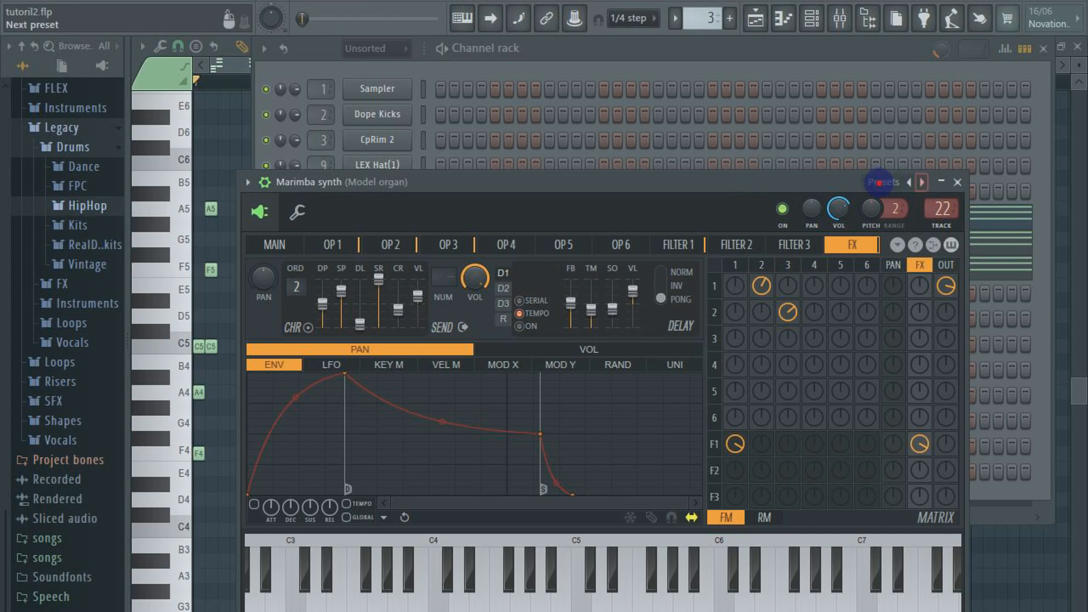
Look through the synth's preset list, including Marimba synth and Marimba, and close the plugin window
{"action": "left_click", "coordinate": [879, 181]}
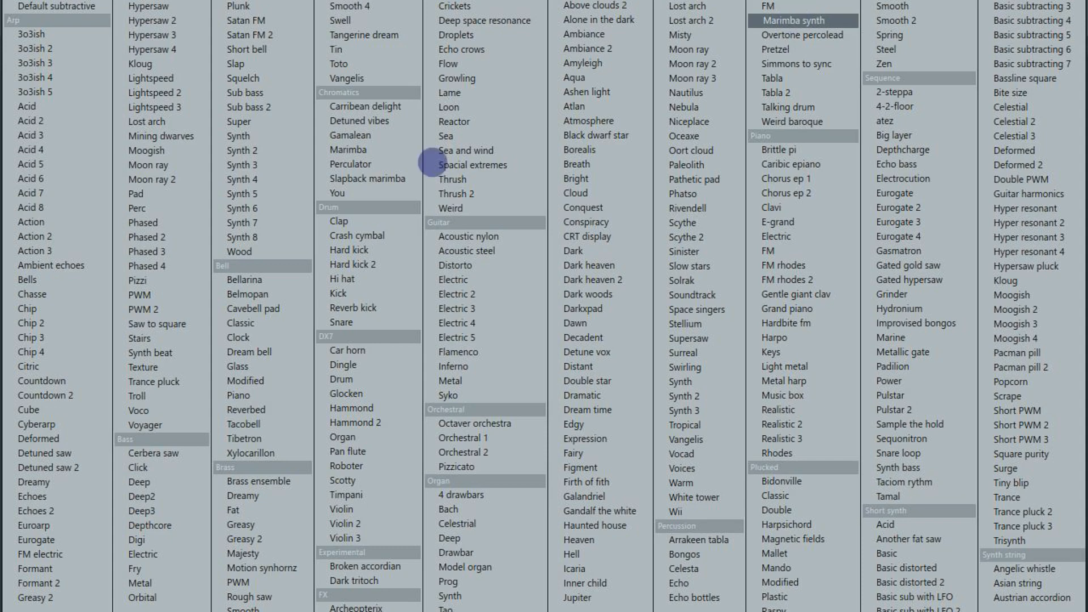
{"action": "key", "text": "Down"}
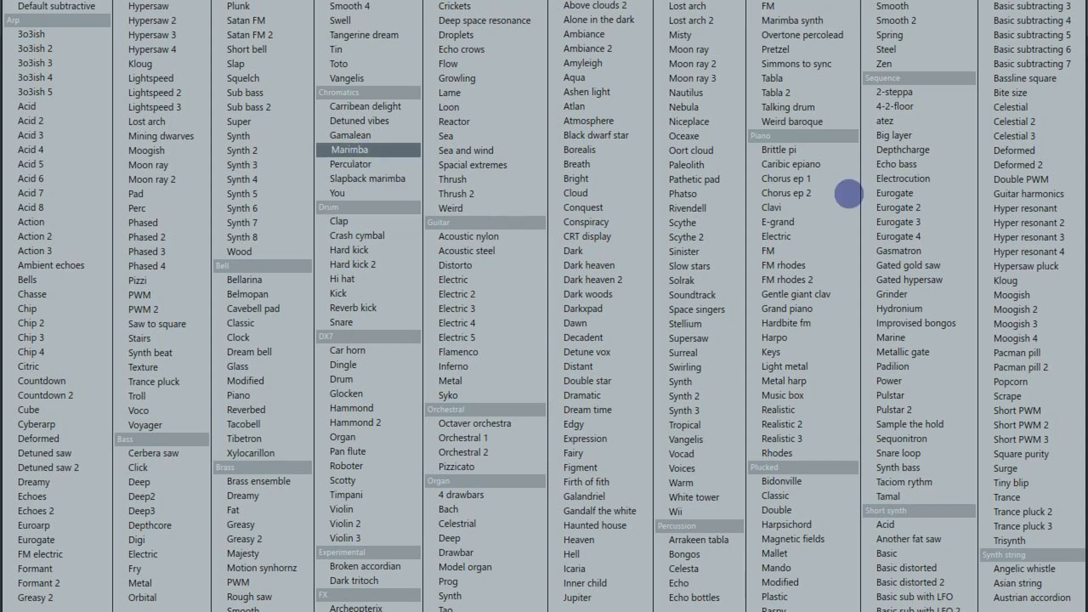
{"action": "left_click", "coordinate": [907, 208]}
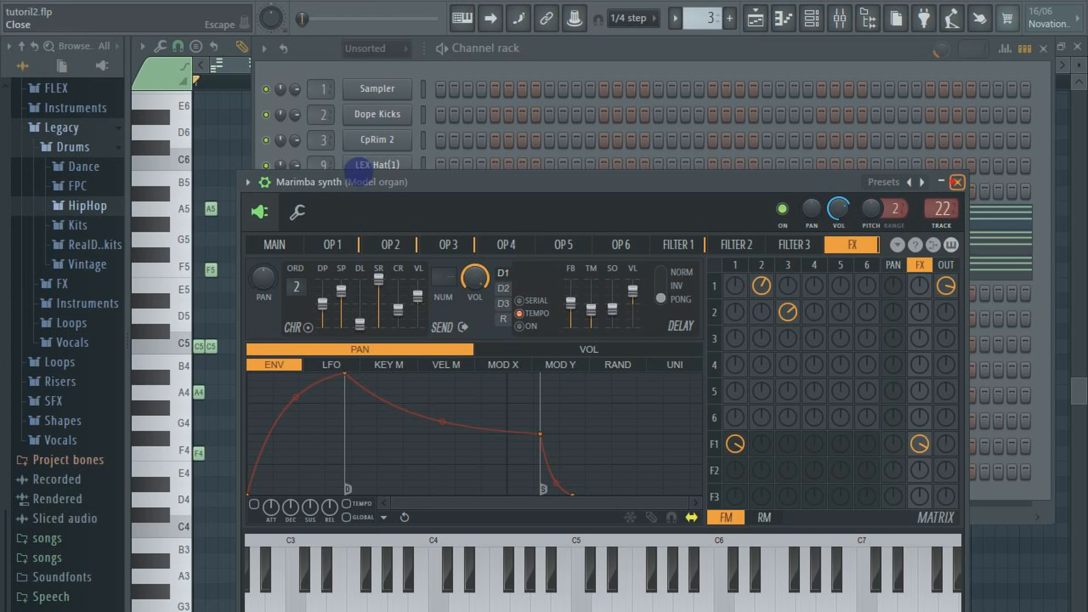
{"action": "key", "text": "Escape"}
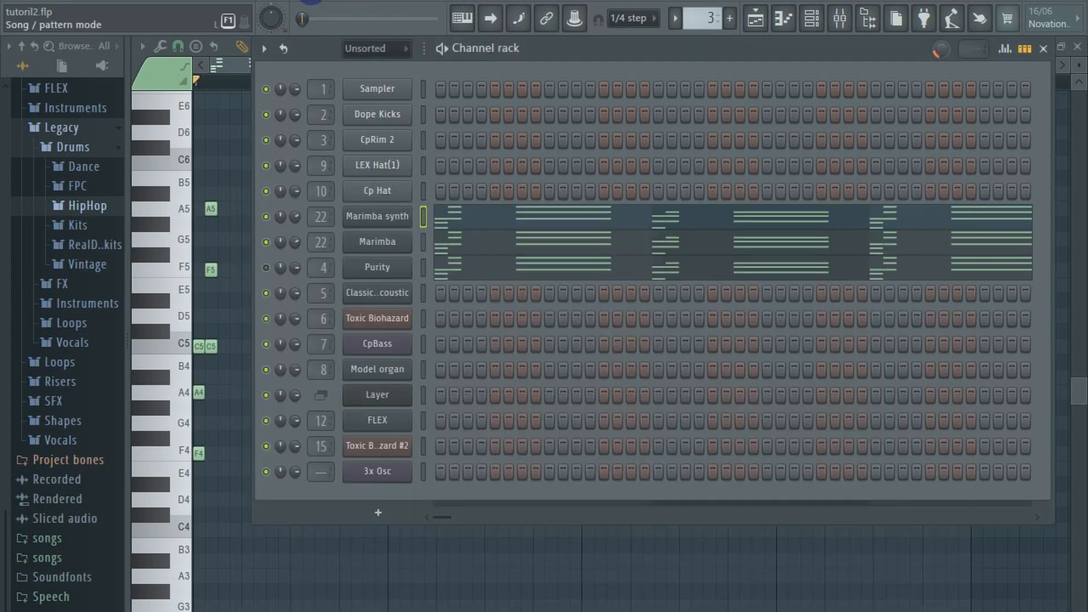
Play the drums together with the bell melody in song mode and close the channel rack
{"action": "key", "text": "space"}
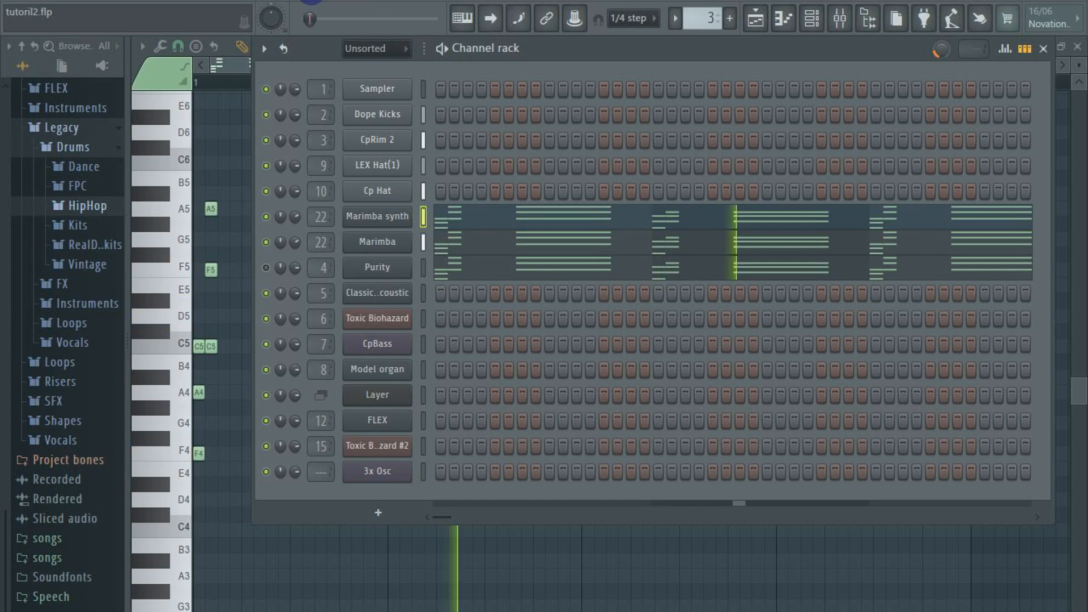
{"action": "key", "text": "space"}
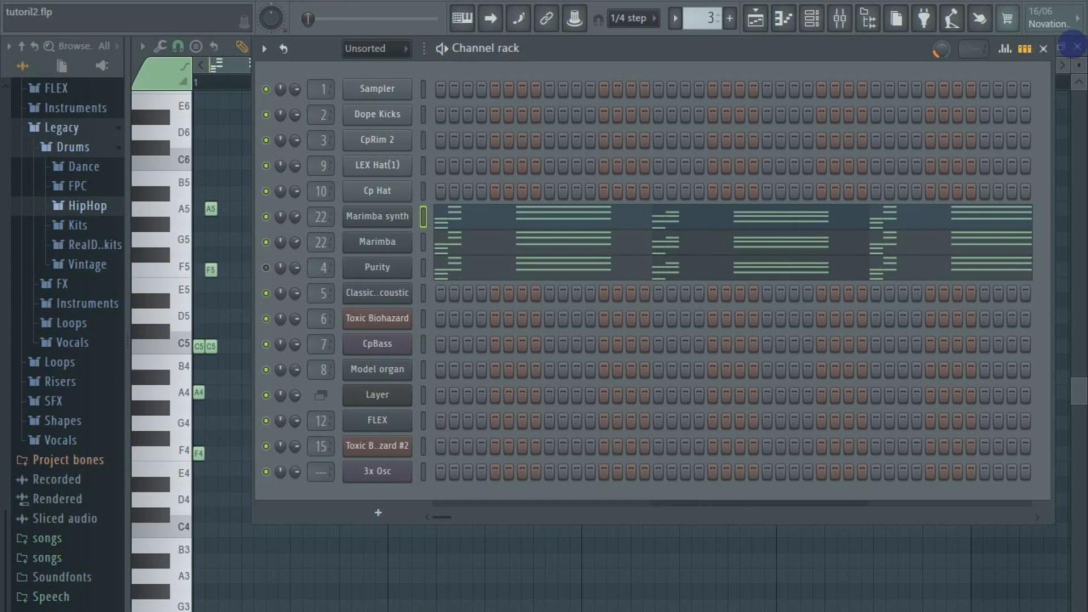
{"action": "left_click", "coordinate": [1043, 49]}
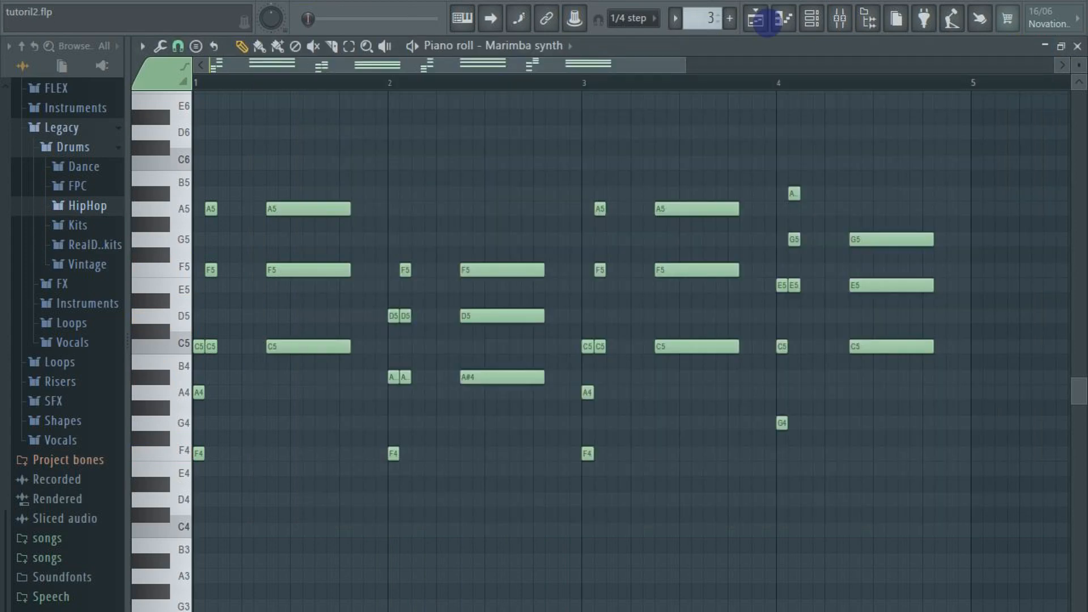
Unmute the Piano track in the playlist and open its pattern's Model organ notes from bar 1 in the piano roll
{"action": "left_click", "coordinate": [759, 22]}
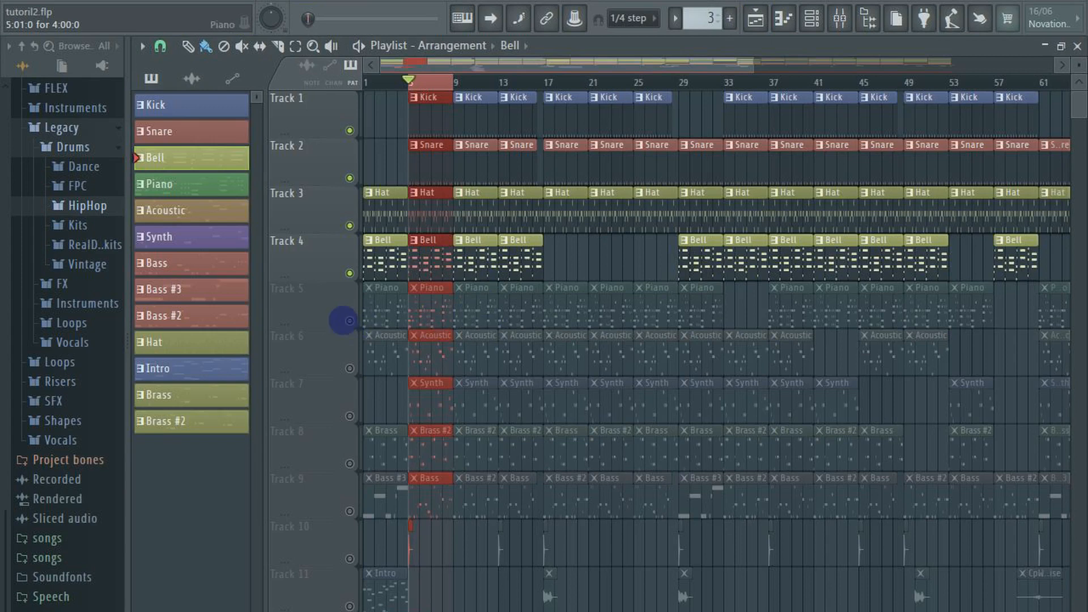
{"action": "left_click", "coordinate": [349, 320]}
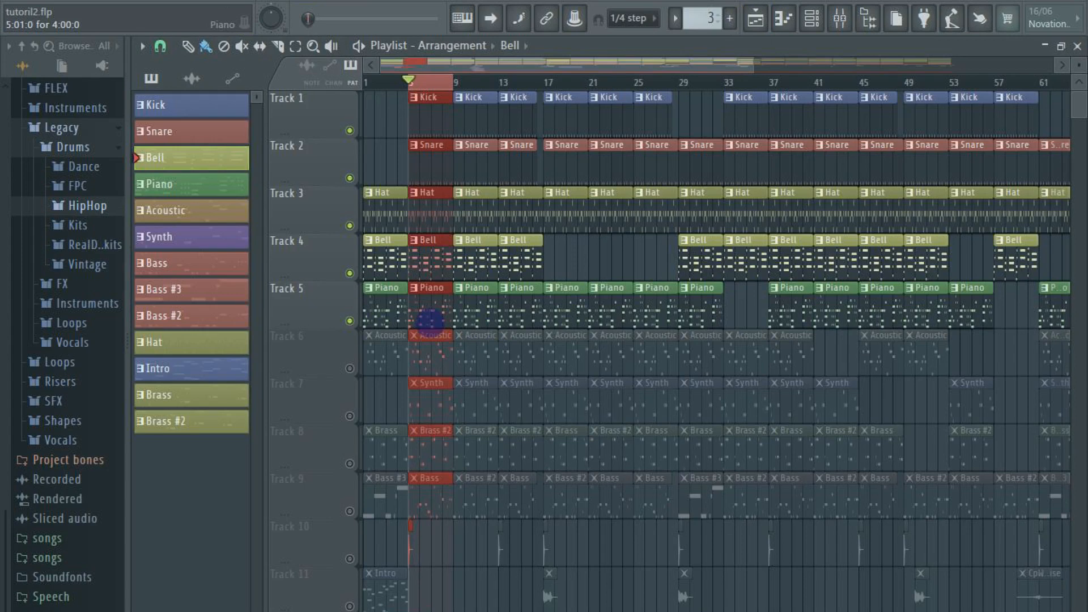
{"action": "left_click", "coordinate": [430, 323]}
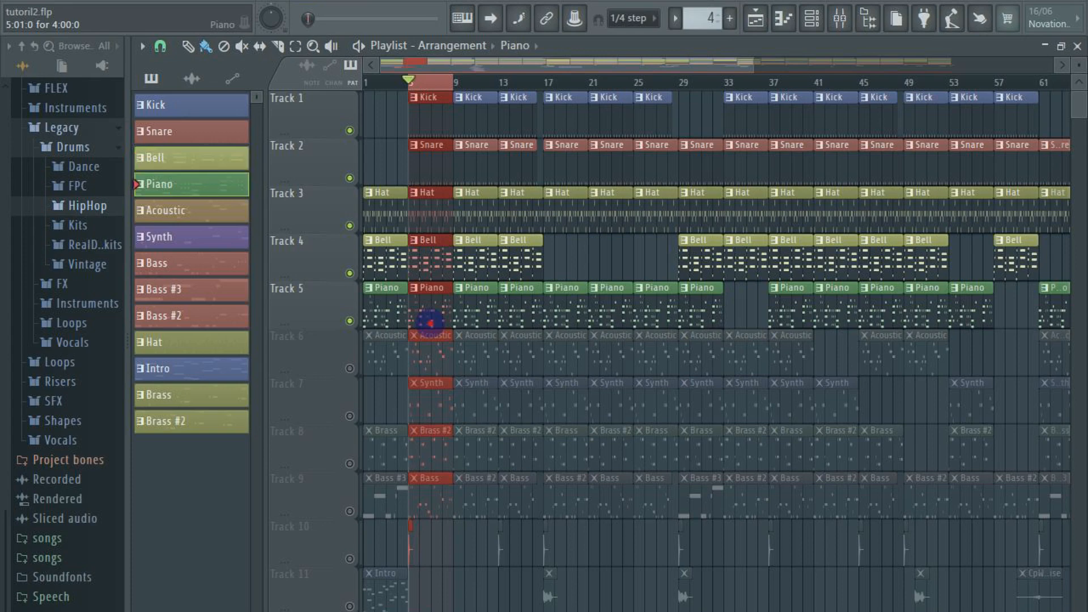
{"action": "double_click", "coordinate": [430, 322]}
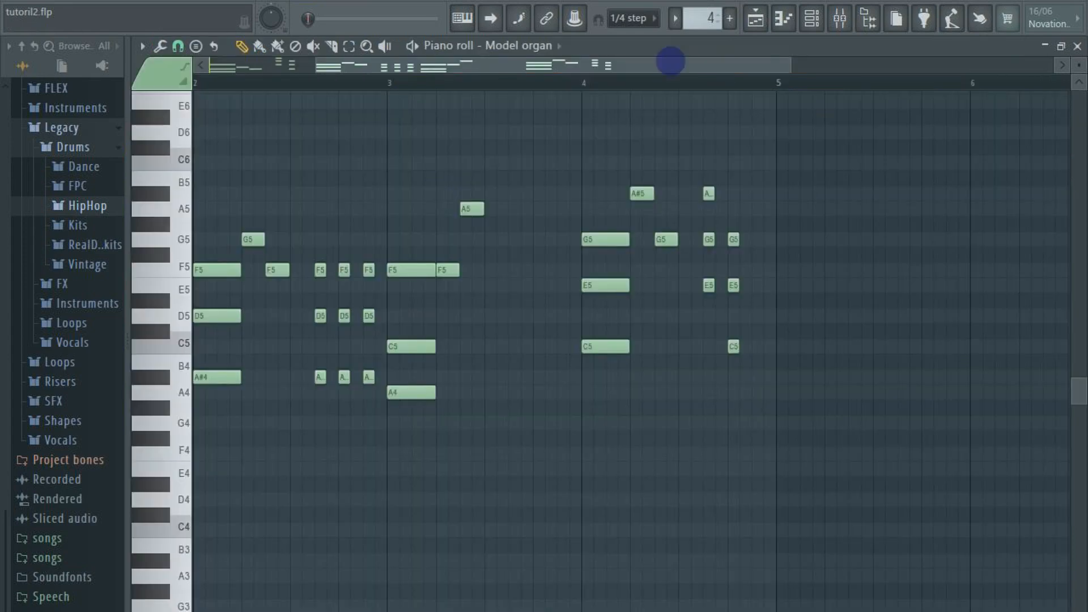
{"action": "left_click_drag", "start_coordinate": [671, 62], "coordinate": [309, 108]}
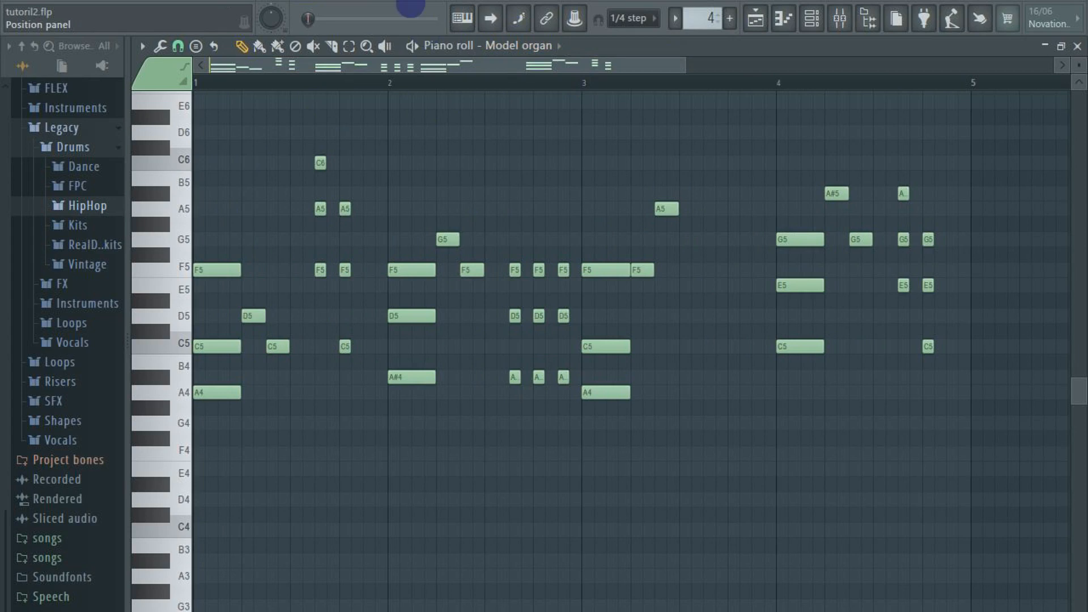
Switch playback to pattern mode and play the Piano pattern on its own
{"action": "left_click", "coordinate": [309, 1]}
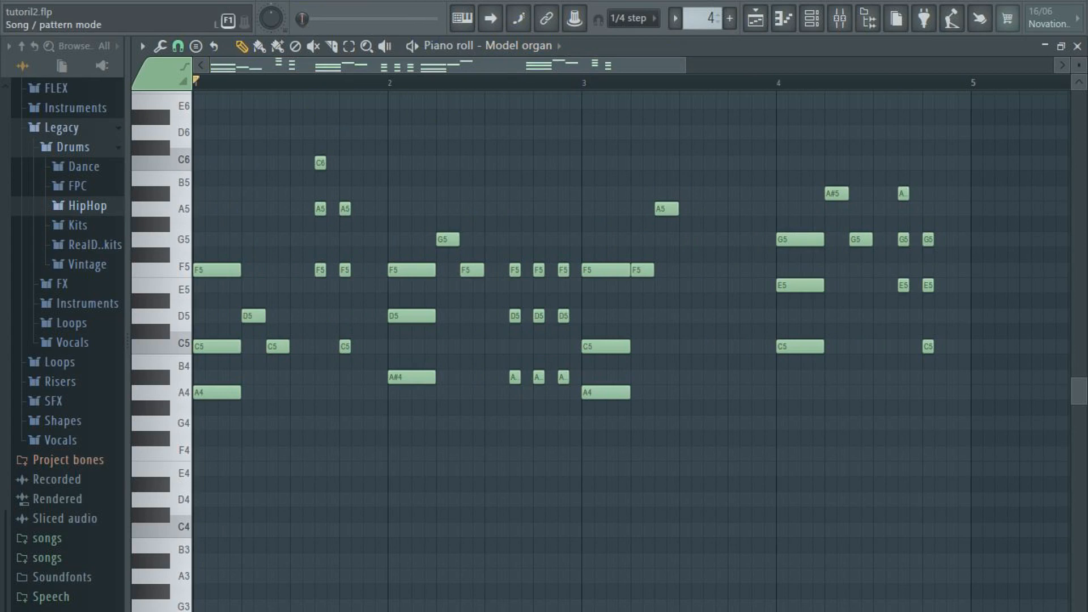
{"action": "key", "text": "space"}
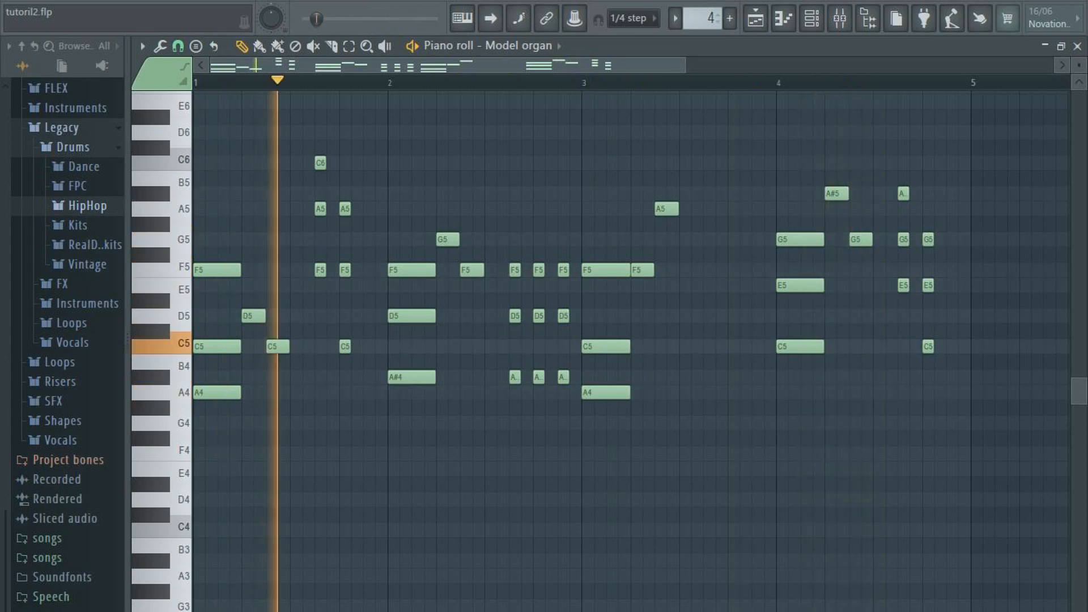
{"action": "key", "text": "space"}
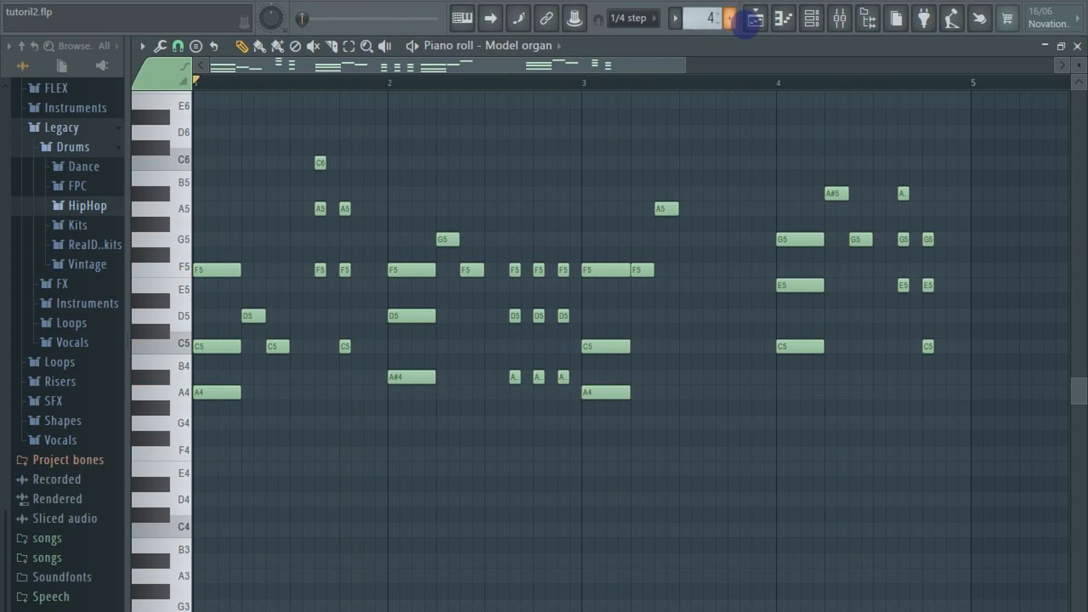
Return to the playlist and play the drums, Bell and Piano tracks together in song mode
{"action": "left_click", "coordinate": [749, 22]}
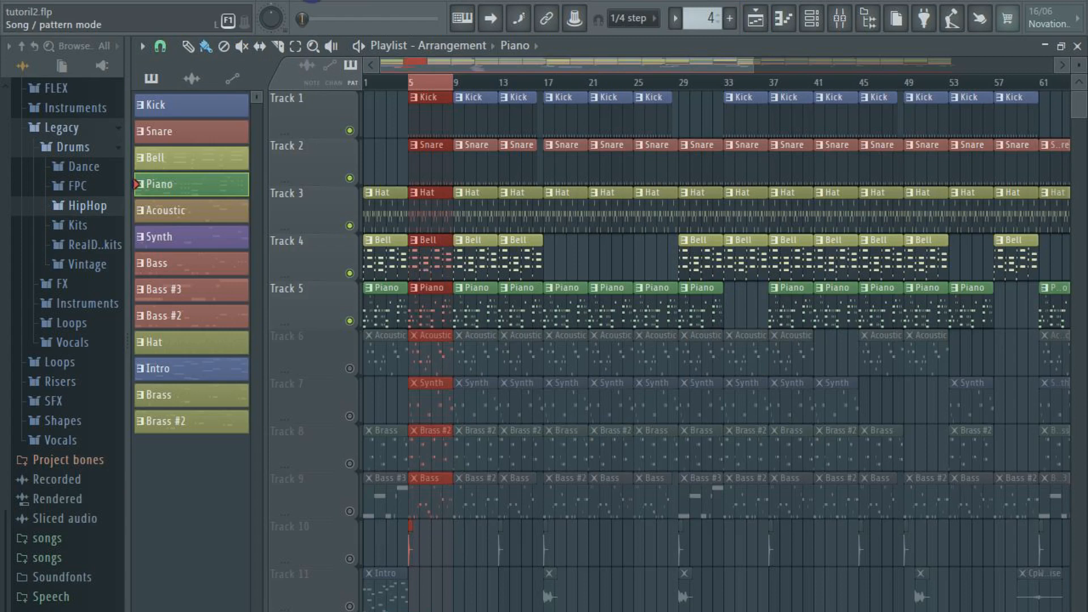
{"action": "key", "text": "space"}
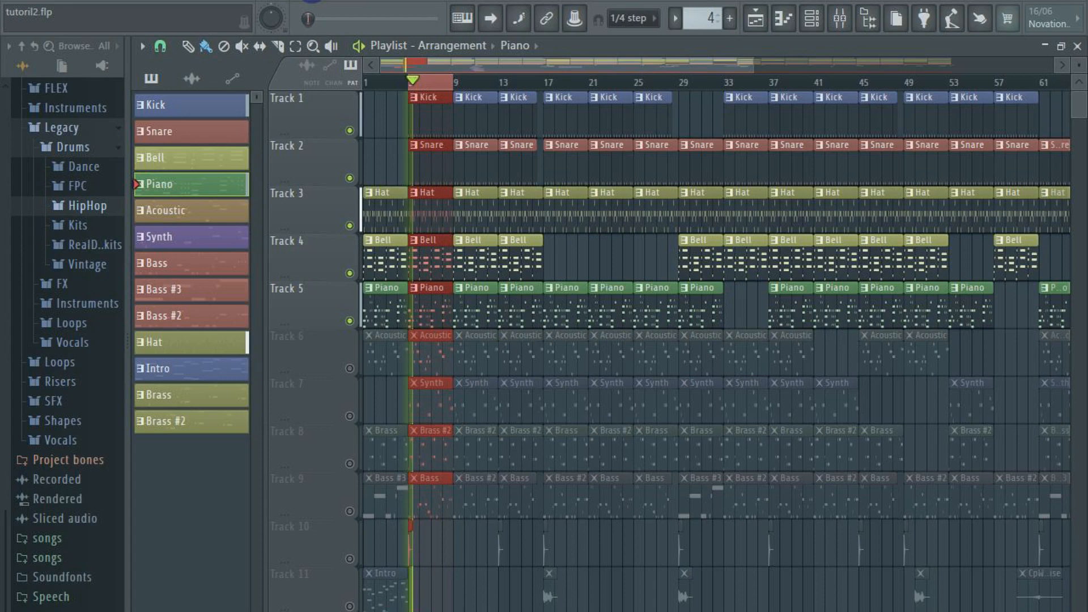
{"action": "key", "text": "space"}
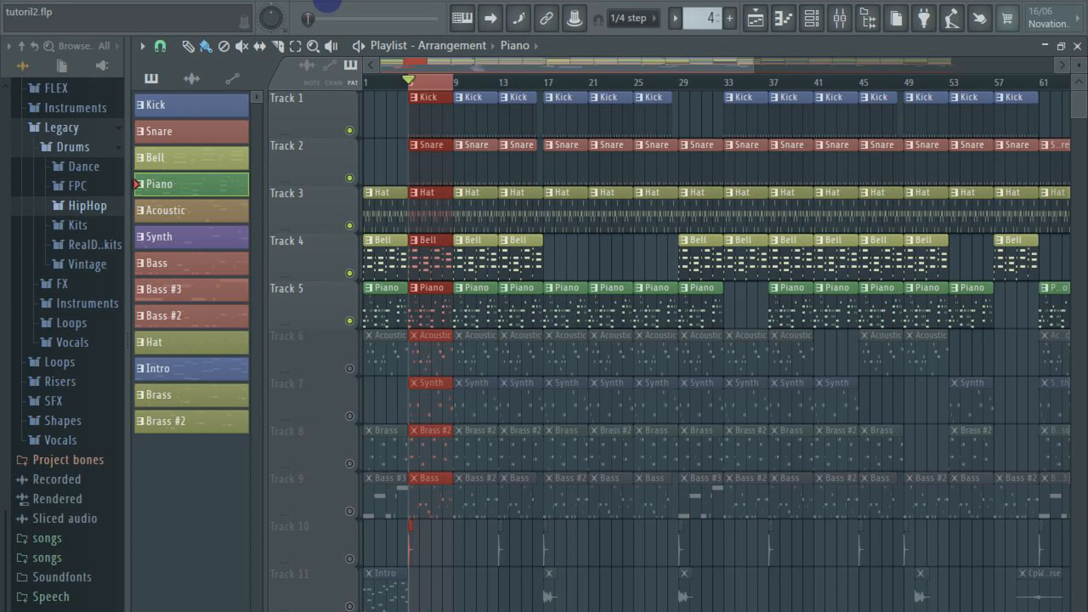
Unmute the Acoustic track in the playlist and open its pattern's Classical Acoustic notes from bar 1 in the piano roll
{"action": "left_click", "coordinate": [352, 368]}
{"action": "double_click", "coordinate": [424, 364]}
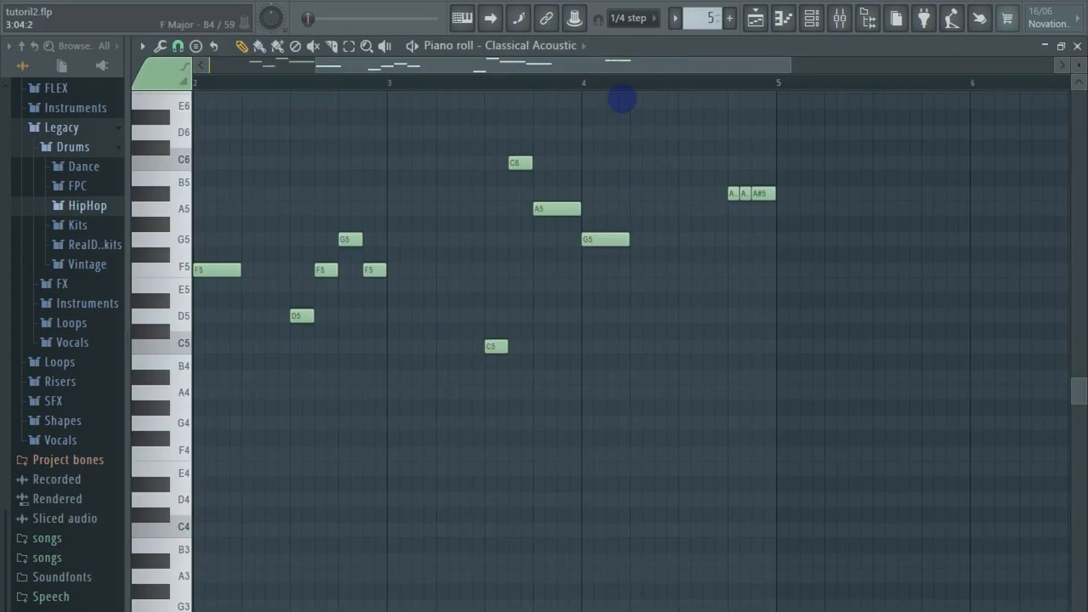
{"action": "left_click_drag", "start_coordinate": [614, 70], "coordinate": [389, 110]}
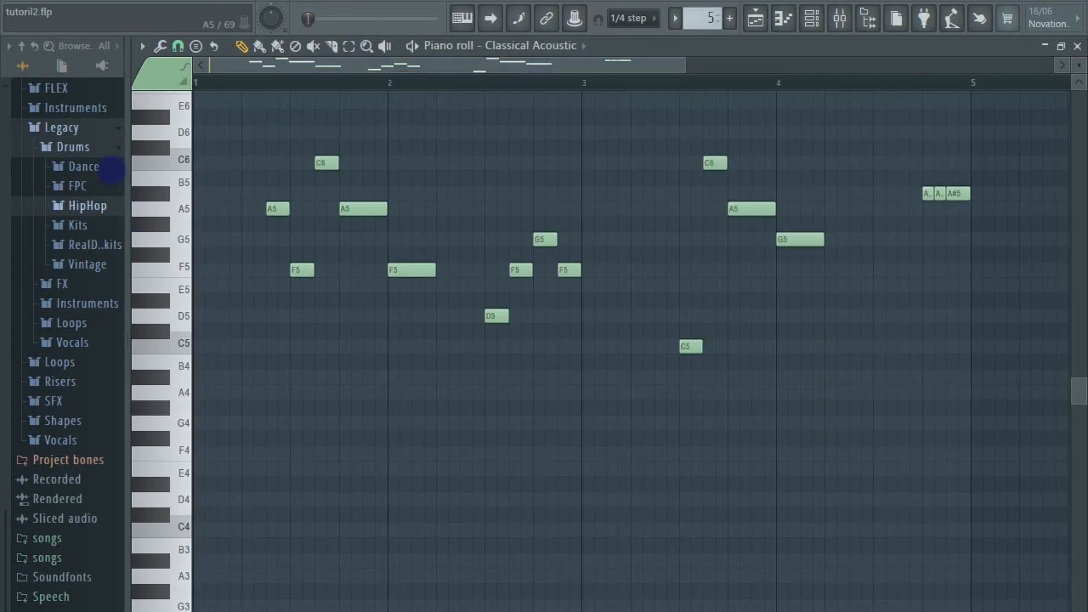
Collapse the Legacy pack in the browser and show the guitar presets in the Instruments pack
{"action": "left_click", "coordinate": [61, 132]}
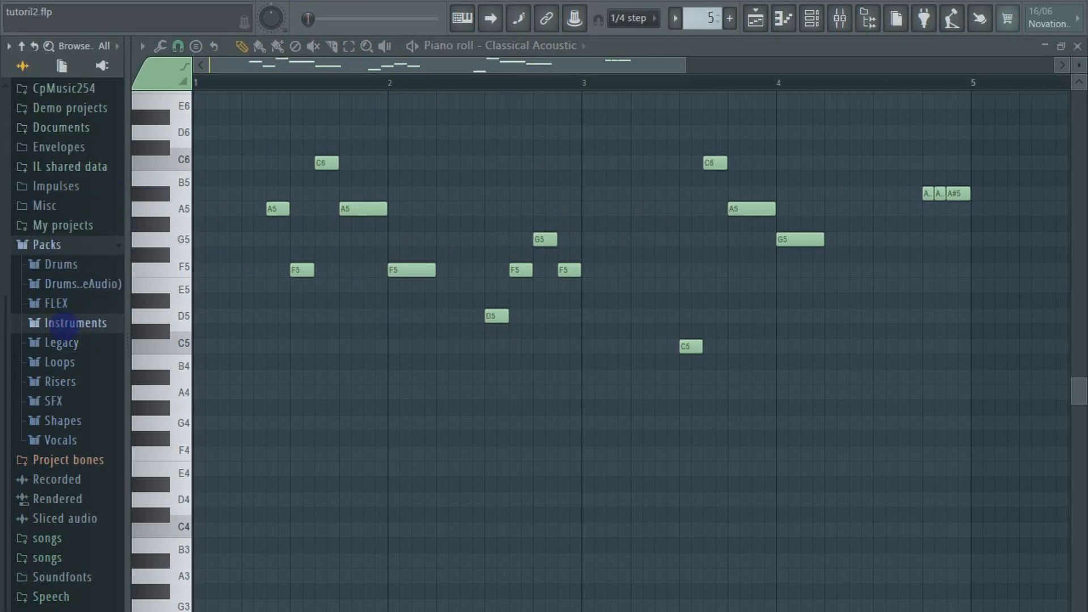
{"action": "left_click", "coordinate": [67, 323]}
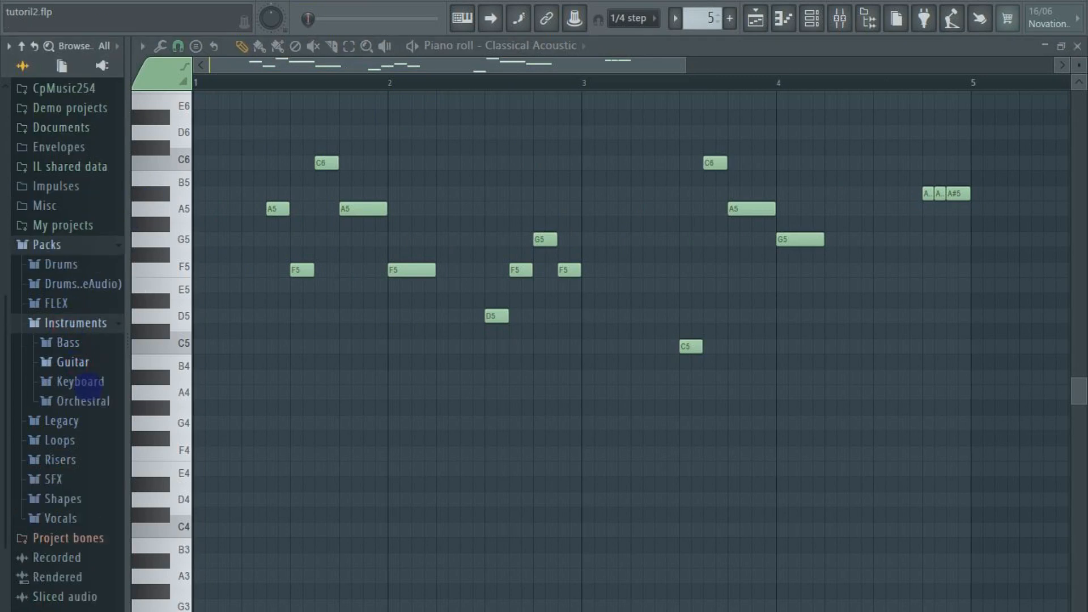
{"action": "left_click", "coordinate": [77, 362]}
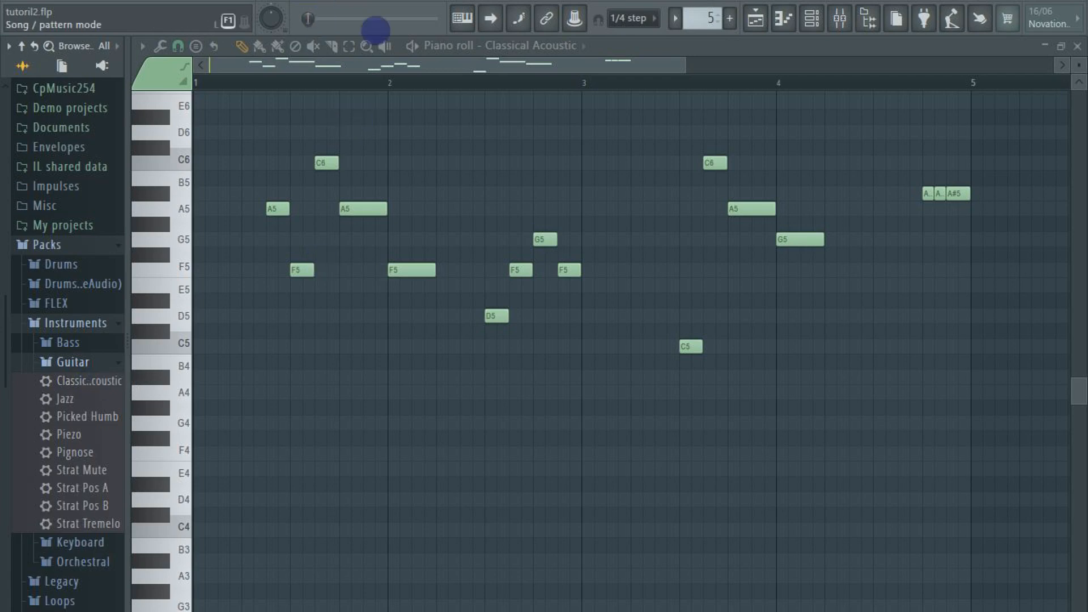
Play the Acoustic pattern on its own and, back in the playlist, together with the other unmuted tracks in song mode
{"action": "key", "text": "space"}
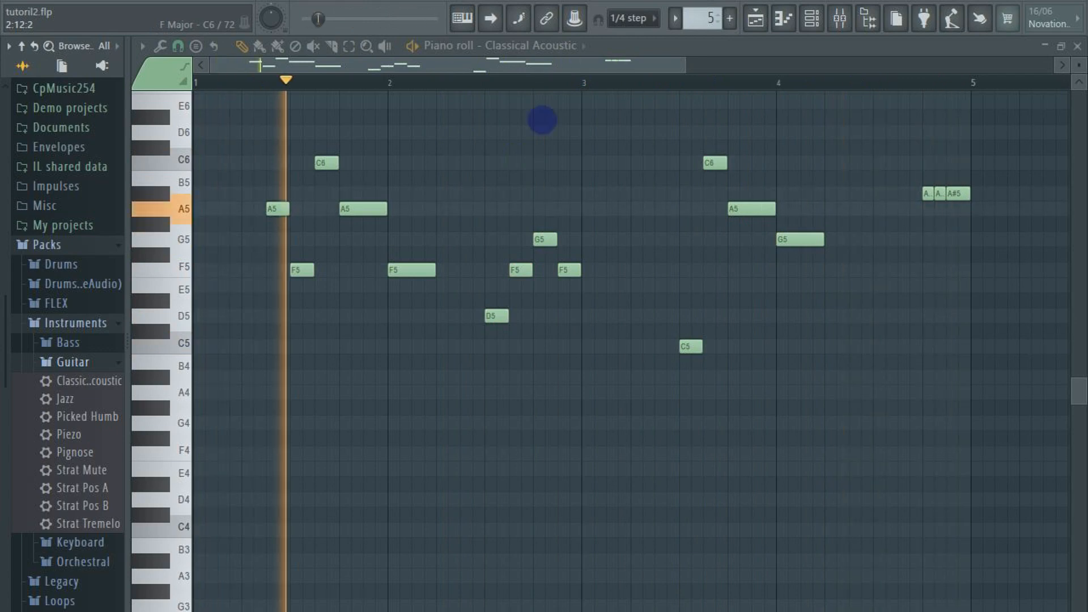
{"action": "key", "text": "space"}
{"action": "left_click", "coordinate": [746, 20]}
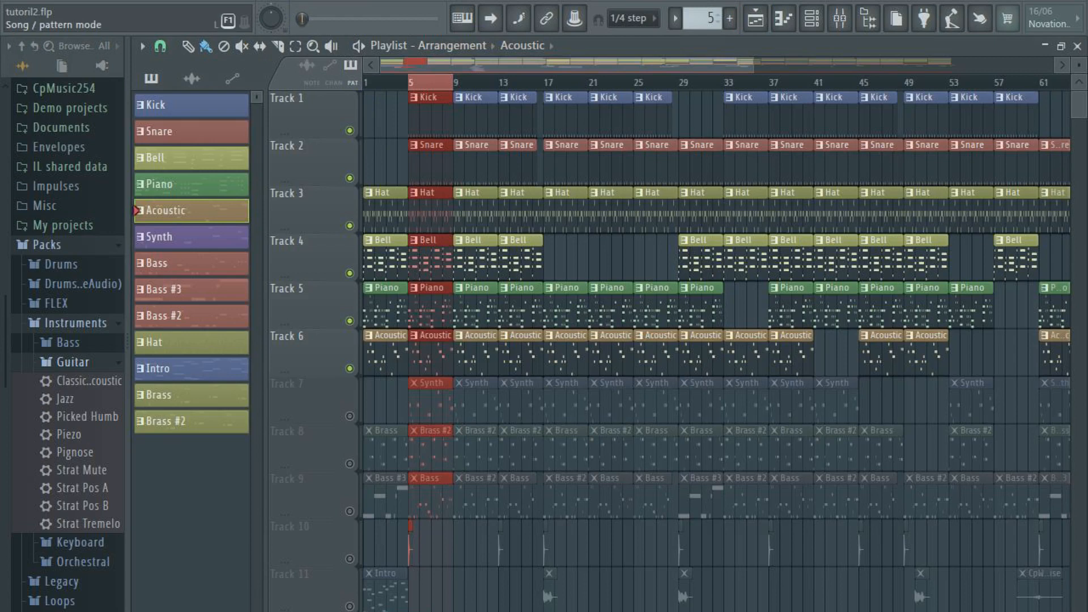
{"action": "key", "text": "l"}
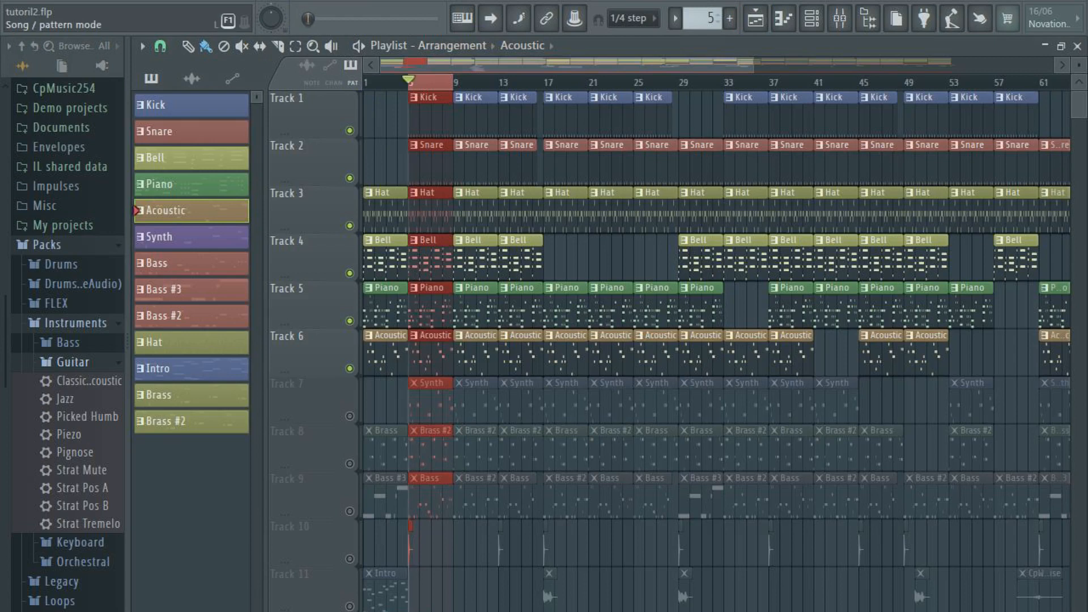
{"action": "key", "text": "space"}
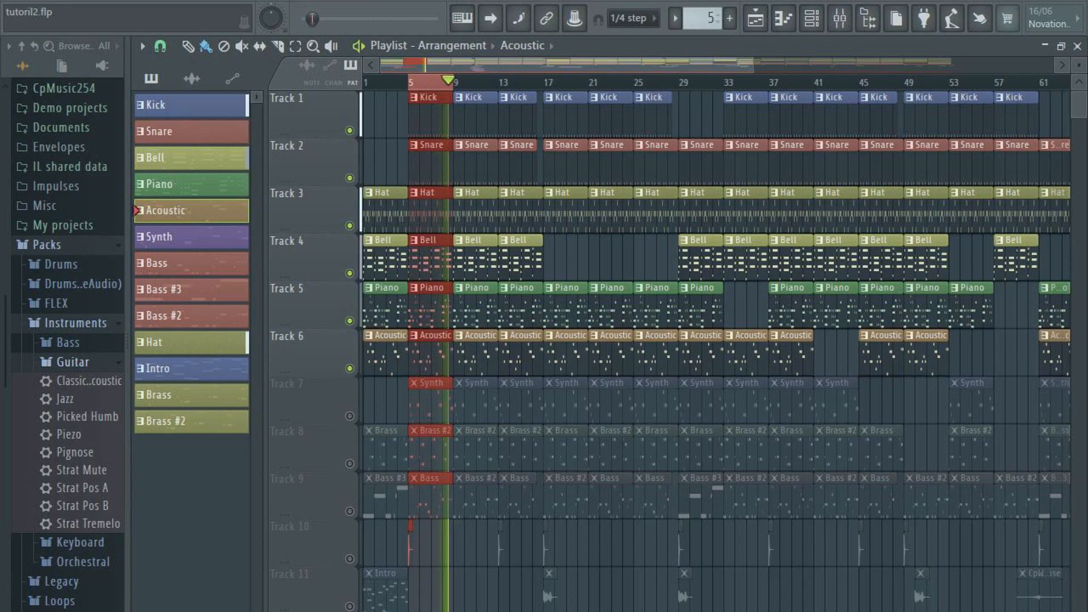
{"action": "key", "text": "space"}
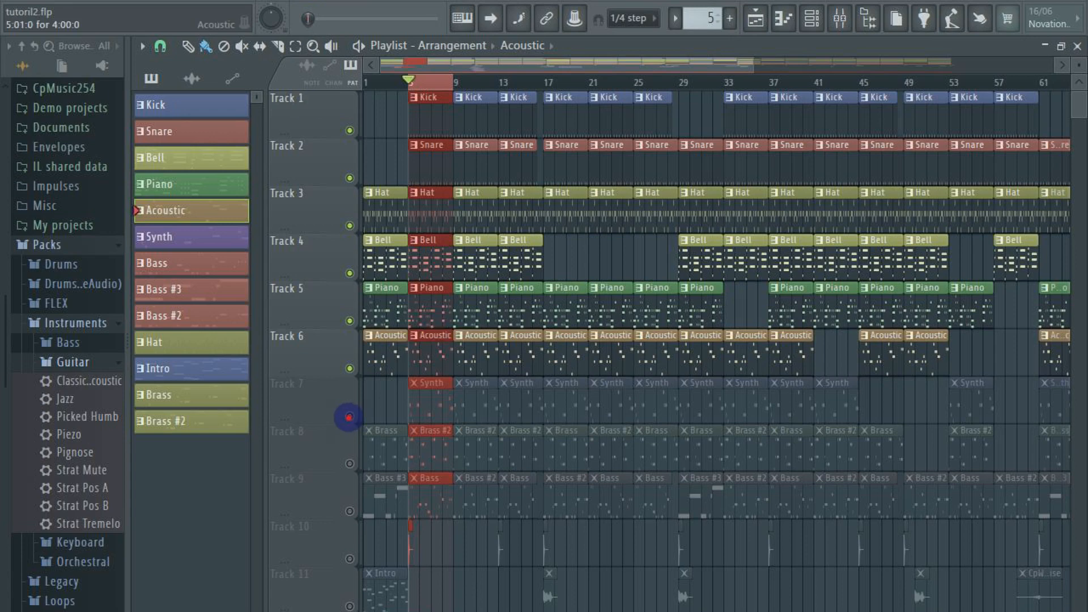
Unmute the Synth track on Track 7 and open its pattern's Toxic Biohazard notes from bar 1 in the piano roll
{"action": "left_click", "coordinate": [349, 417]}
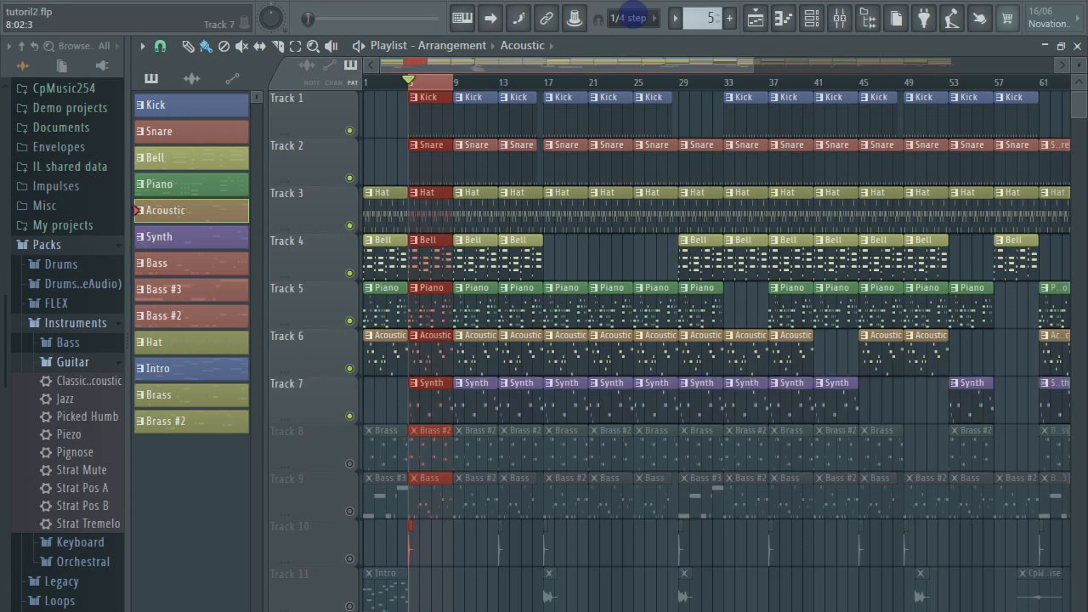
{"action": "key", "text": "F7"}
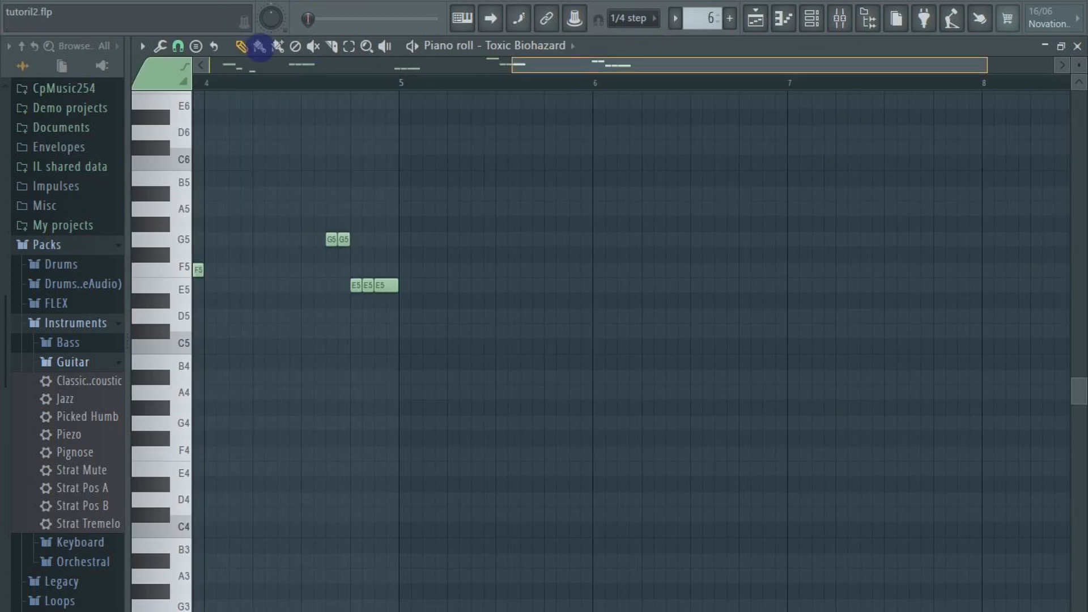
{"action": "left_click_drag", "start_coordinate": [260, 48], "coordinate": [260, 48]}
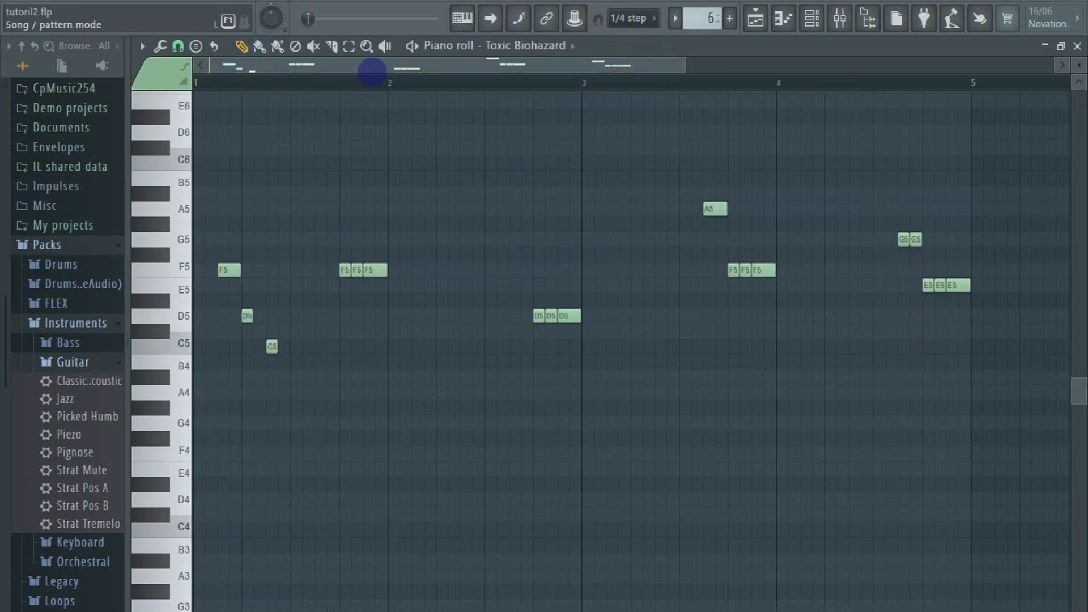
Play the Synth pattern from its start on its own in pattern mode
{"action": "left_click", "coordinate": [387, 75]}
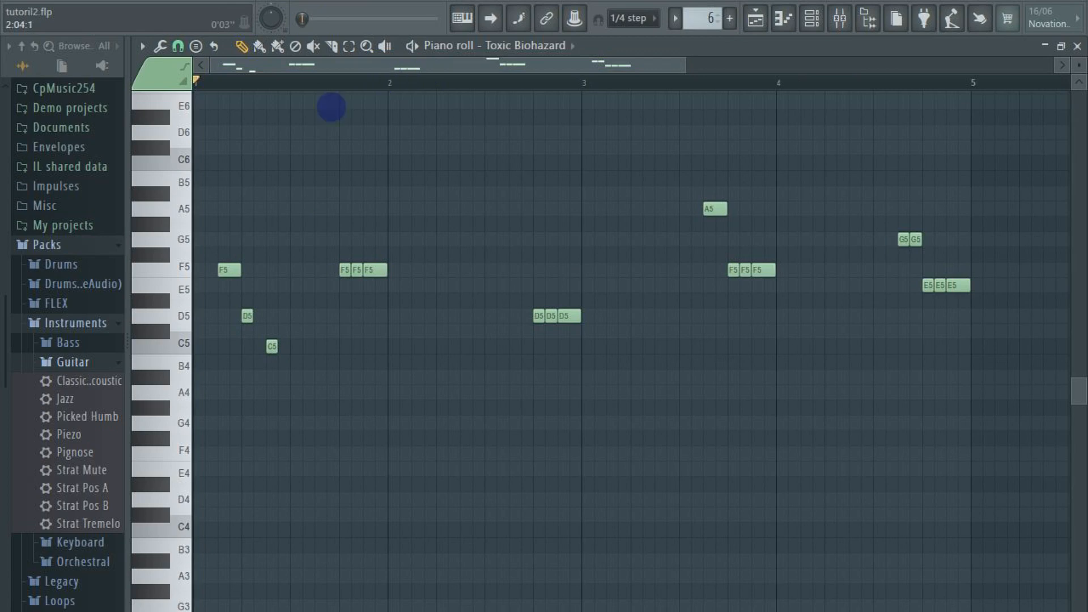
{"action": "key", "text": "space"}
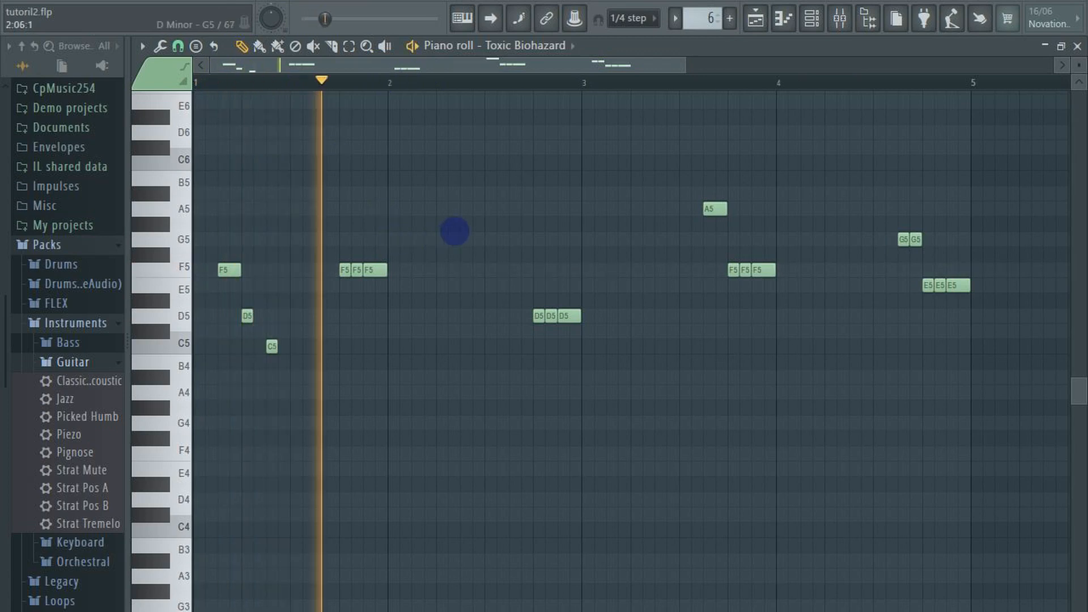
{"action": "key", "text": "space"}
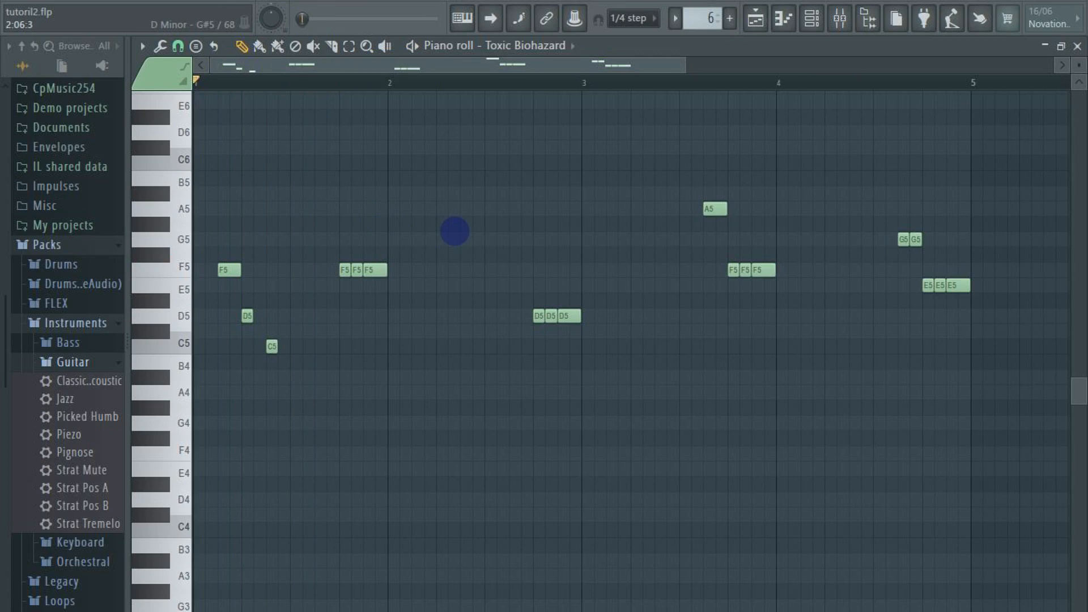
Switch to song mode and play the Synth track together with the other unmuted tracks in the playlist
{"action": "key", "text": "space"}
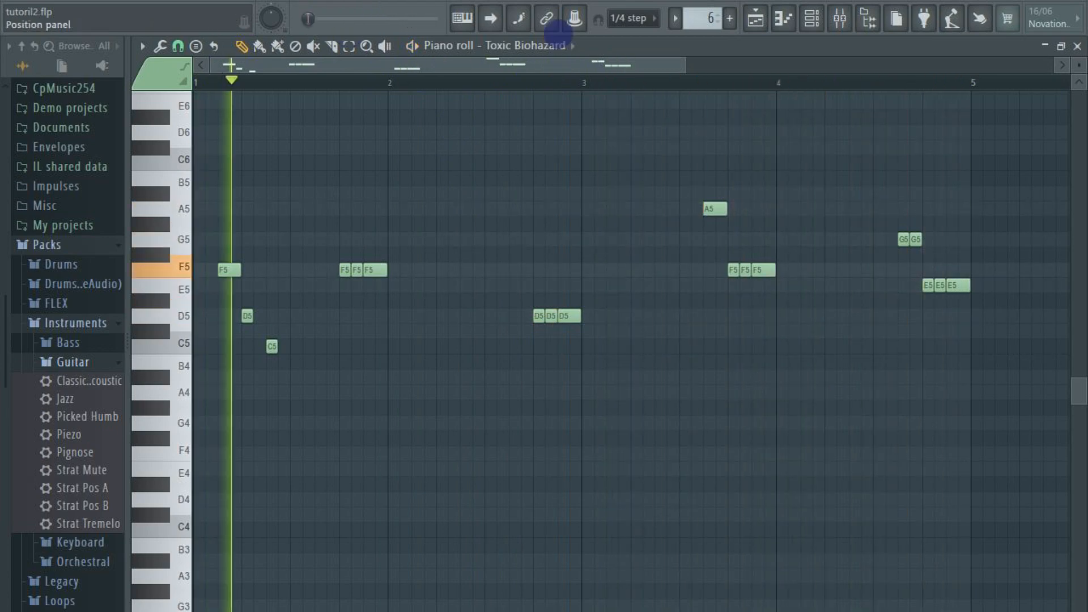
{"action": "key", "text": "space"}
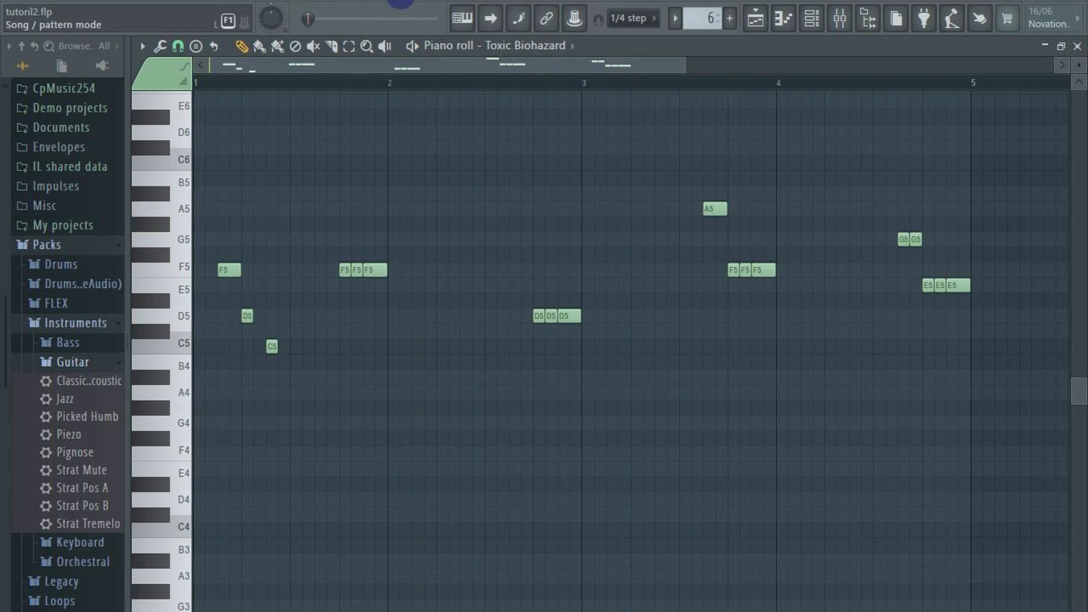
{"action": "key", "text": "space"}
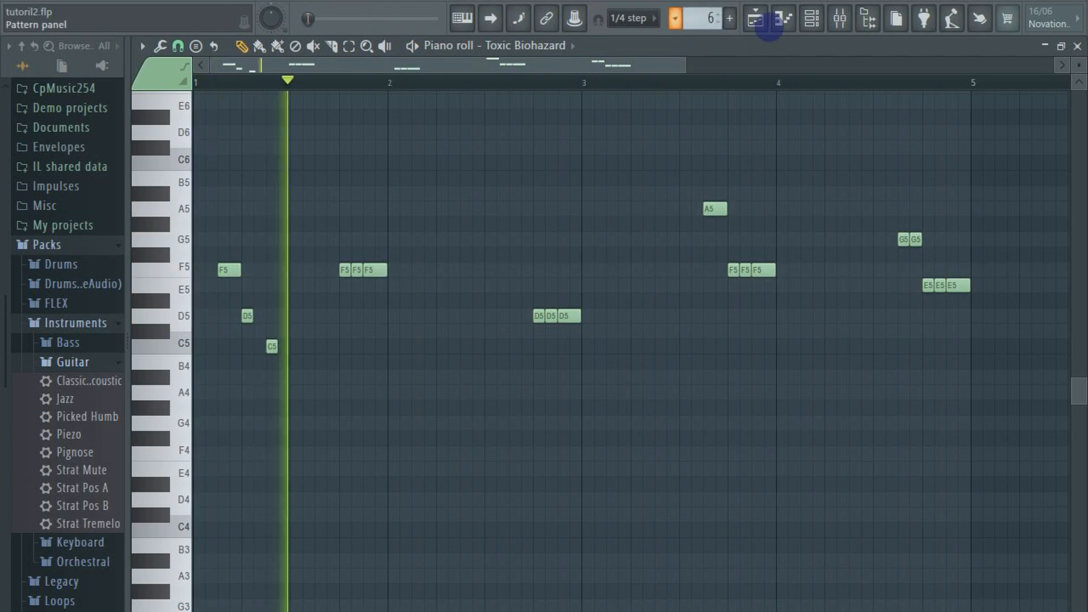
{"action": "left_click", "coordinate": [755, 18]}
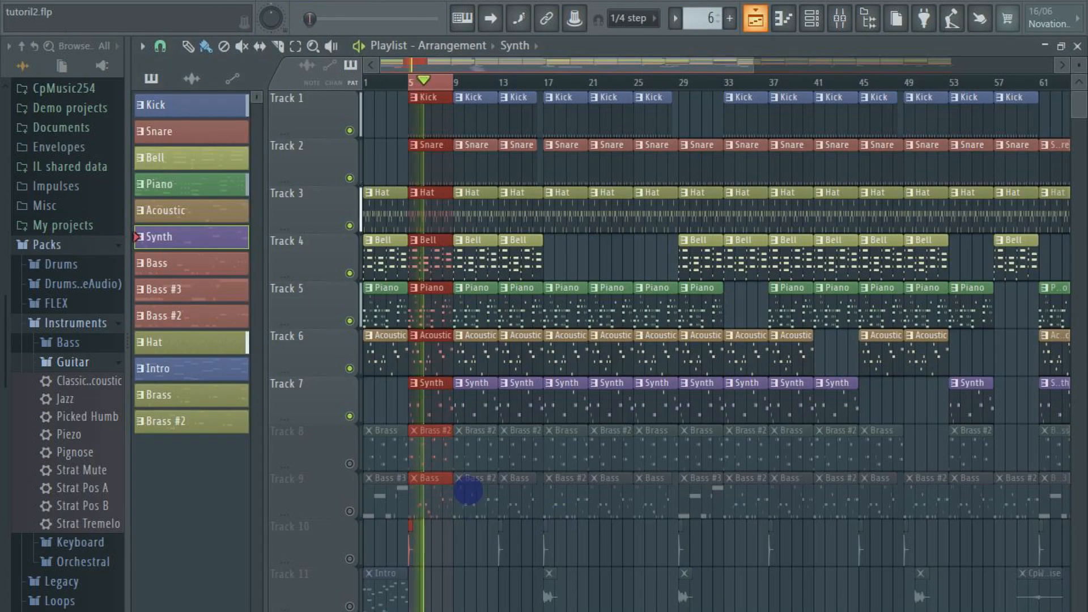
{"action": "scroll", "coordinate": [440, 348], "scroll_direction": "down", "scroll_amount": 3}
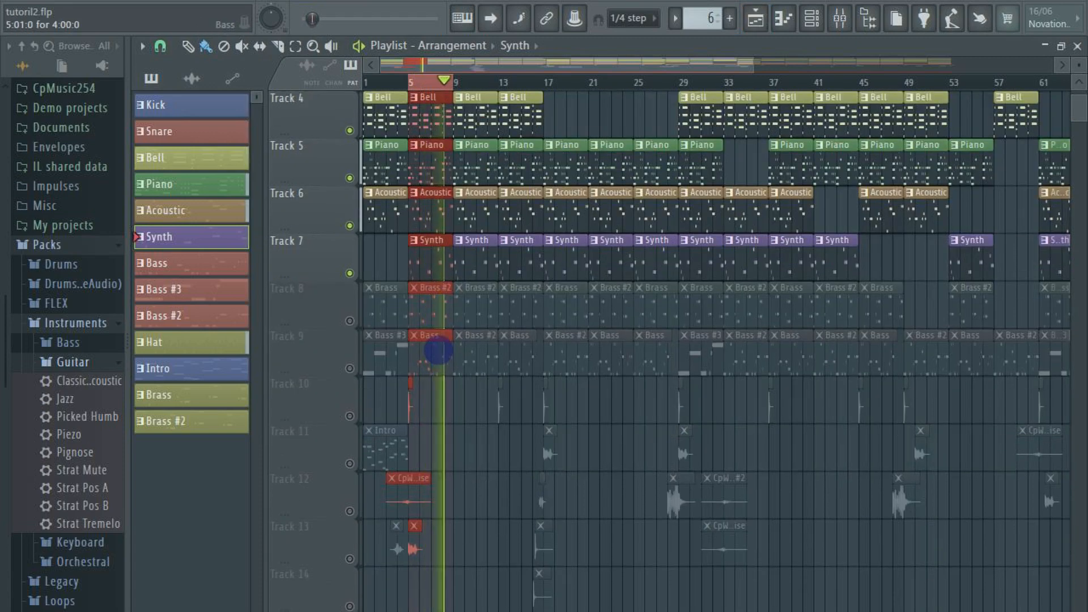
{"action": "key", "text": "space"}
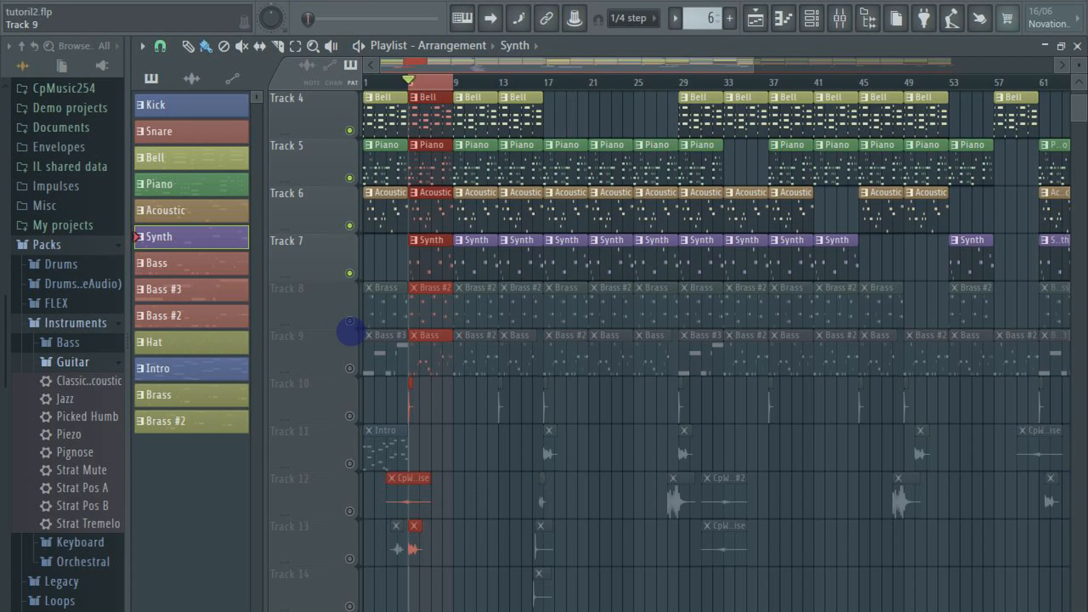
Unmute the Brass track on Track 8 and open the Brass #2 pattern's Toxic Biohazard #2 notes from bar 1 in the piano roll
{"action": "left_click", "coordinate": [349, 320]}
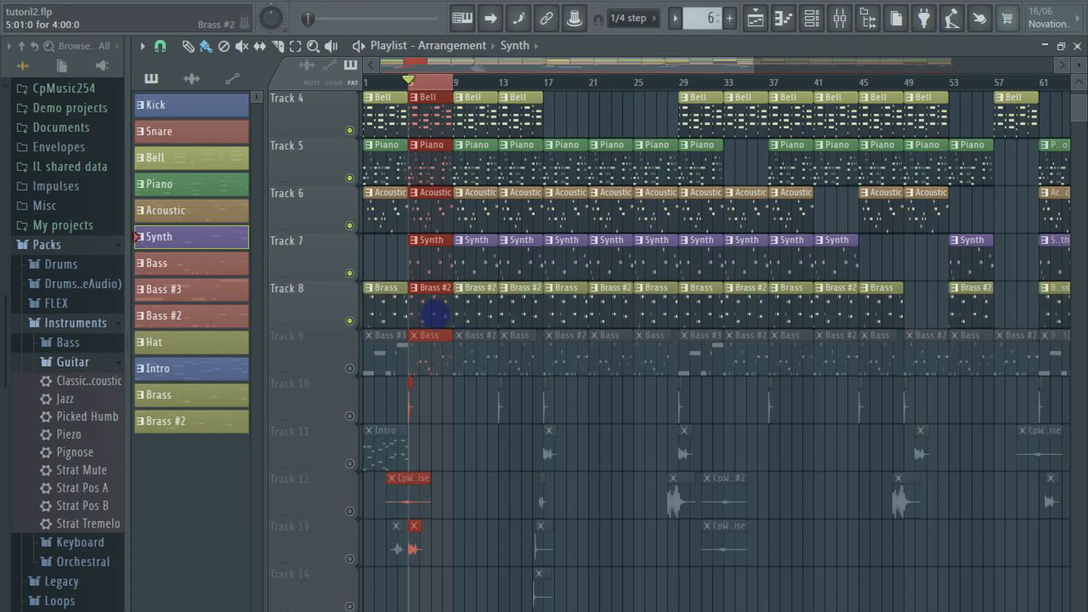
{"action": "double_click", "coordinate": [481, 304]}
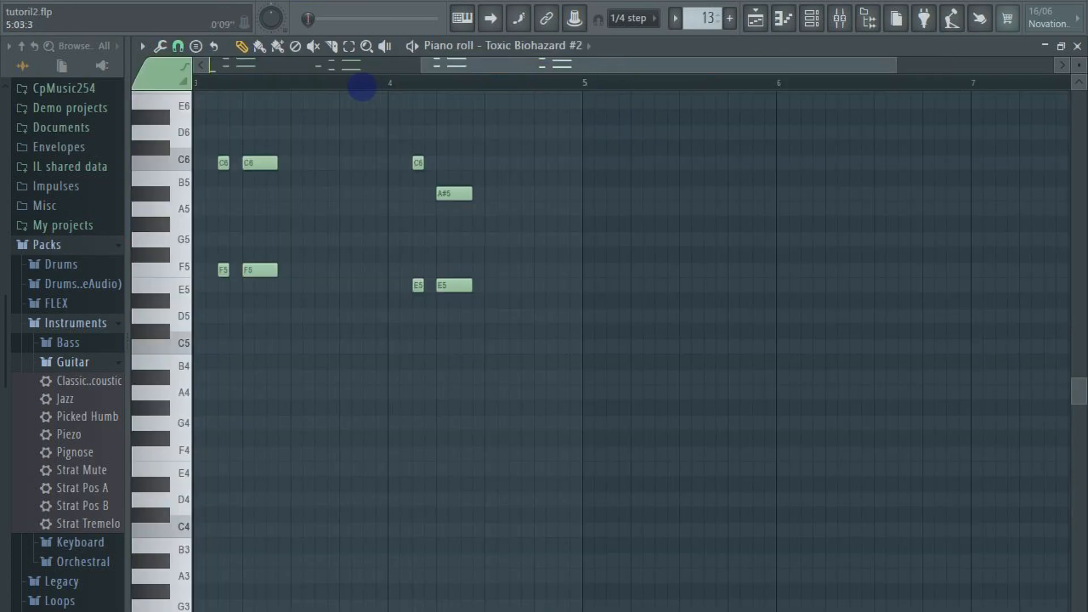
{"action": "scroll", "coordinate": [362, 89], "scroll_direction": "up", "scroll_amount": 3}
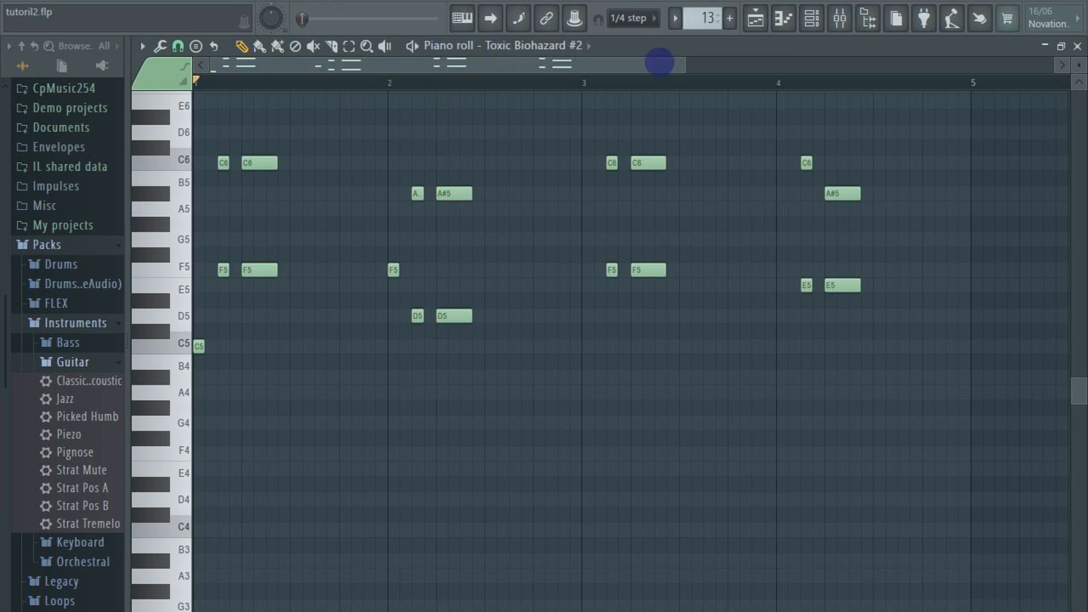
Play the Brass #2 pattern on its own and show the Toxic Biohazard #2 instrument from the channel rack
{"action": "key", "text": "space"}
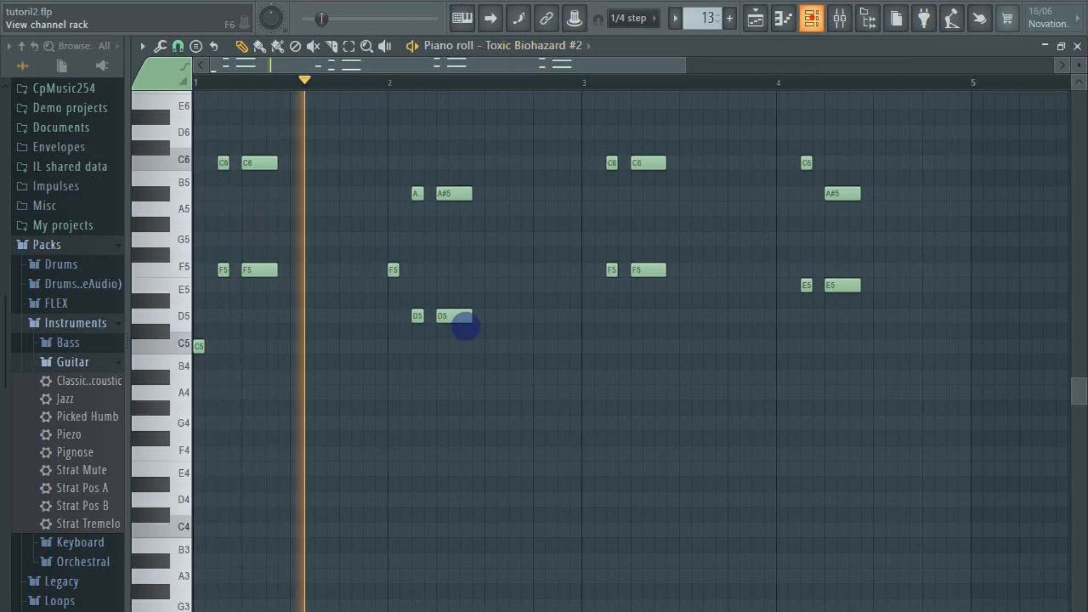
{"action": "key", "text": "F6"}
{"action": "left_click", "coordinate": [364, 445]}
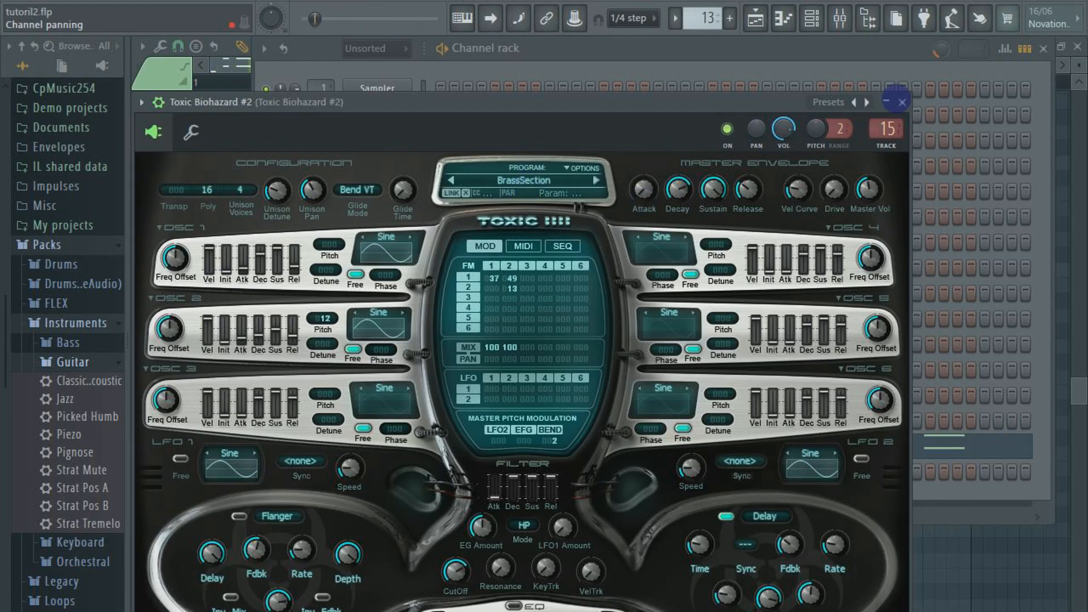
Play the arrangement in song mode with the brass included, and again with the Bass track on Track 9 unmuted
{"action": "left_click", "coordinate": [754, 17]}
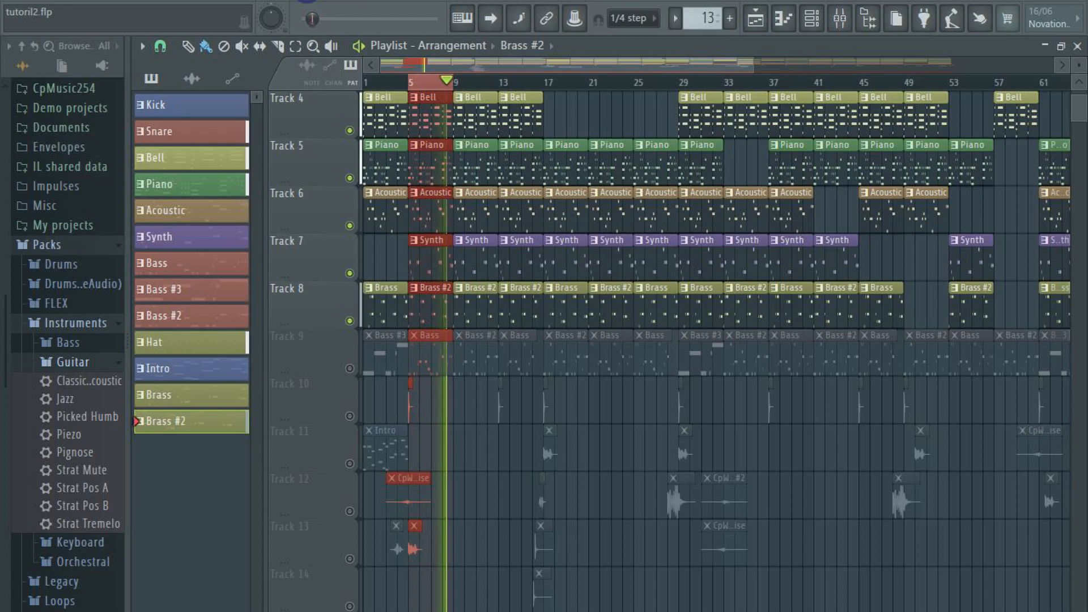
{"action": "key", "text": "space"}
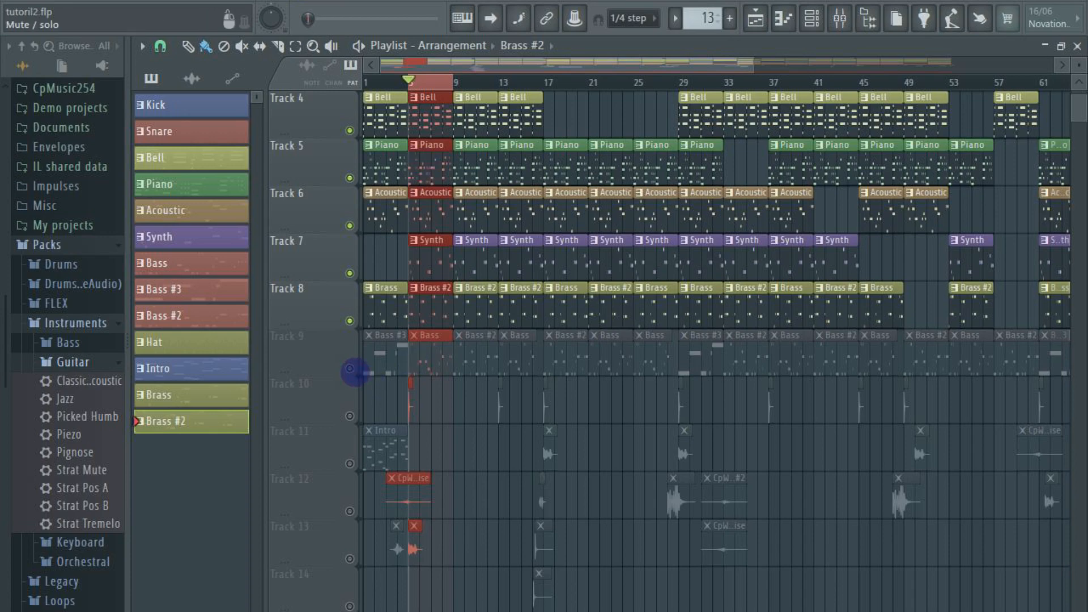
{"action": "left_click", "coordinate": [352, 369]}
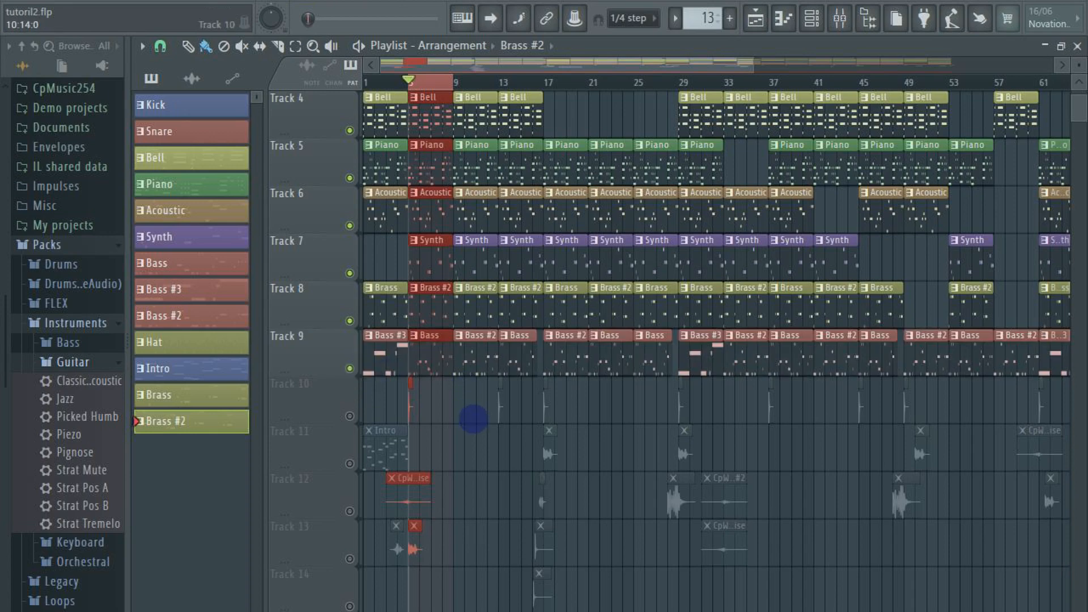
{"action": "key", "text": "space"}
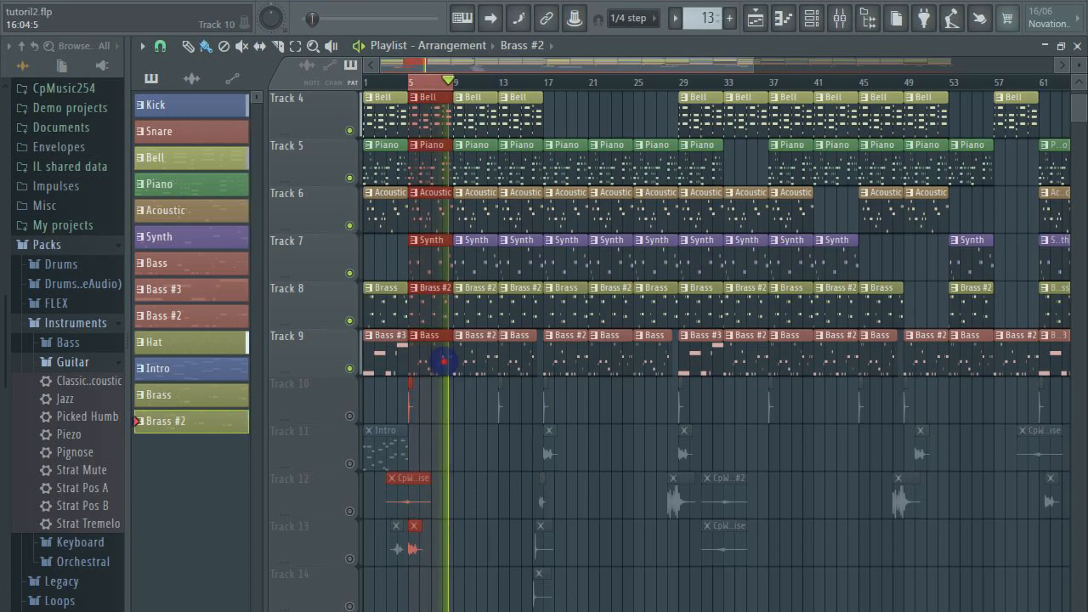
Open the Bass pattern's CpBass notes from bar 1 in the piano roll and play the pattern on its own
{"action": "double_click", "coordinate": [443, 361]}
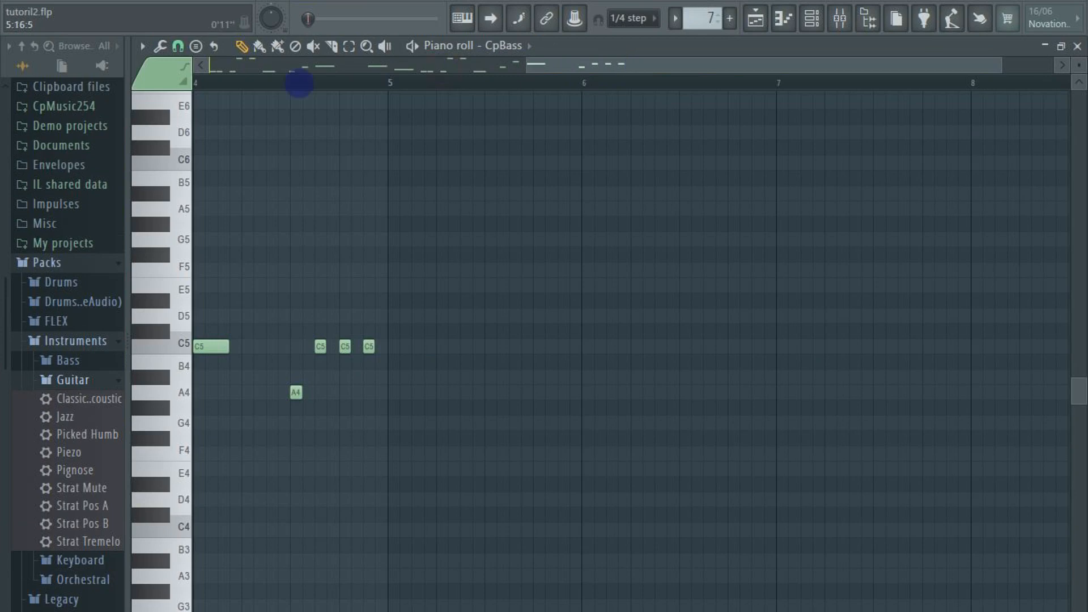
{"action": "scroll", "coordinate": [250, 85], "scroll_direction": "left", "scroll_amount": 4}
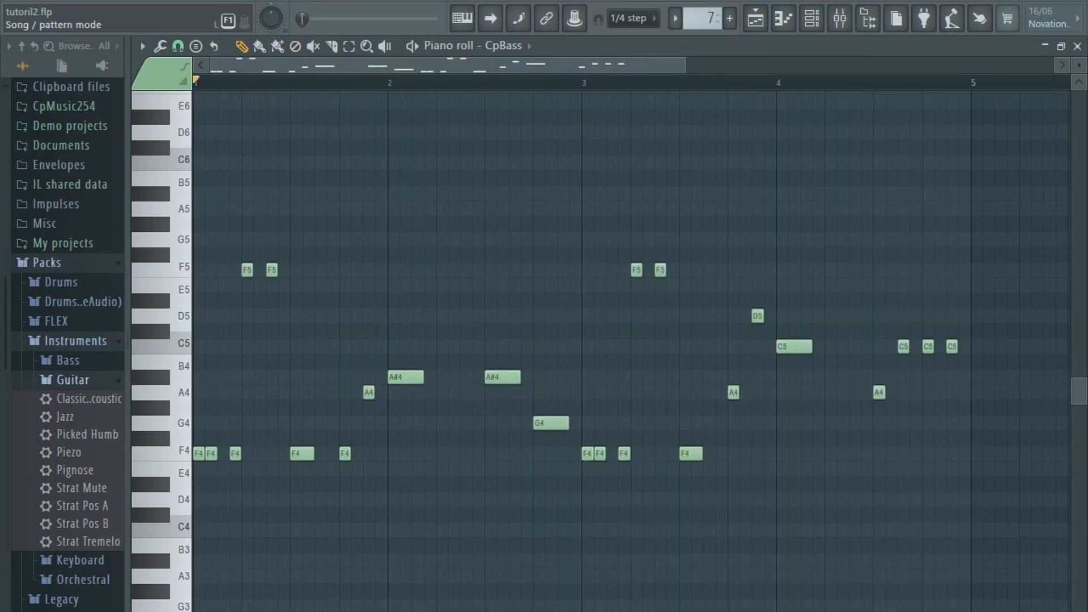
{"action": "key", "text": "space"}
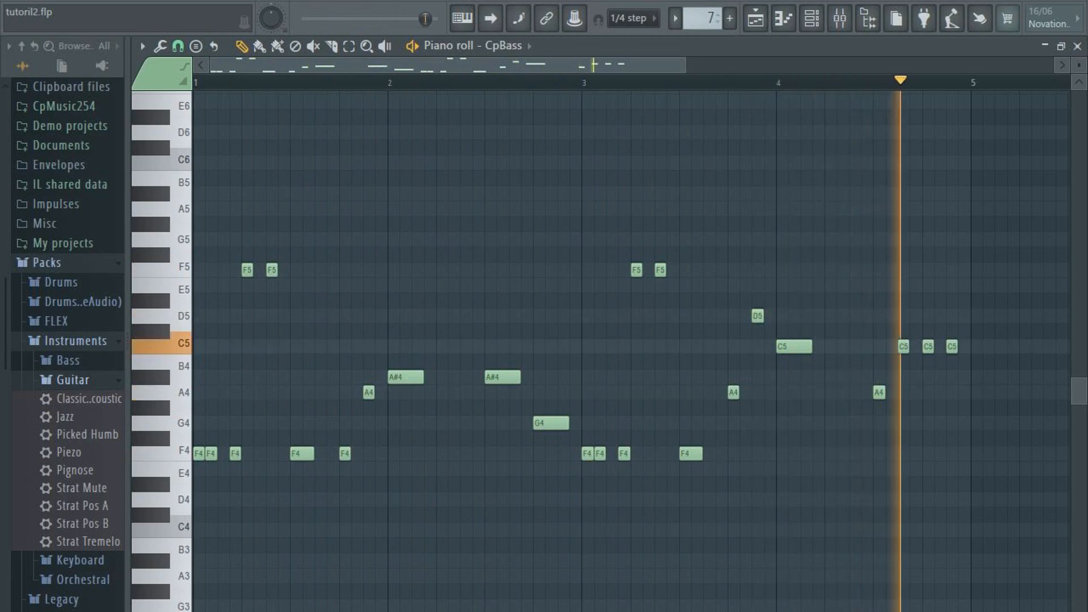
{"action": "key", "text": "space"}
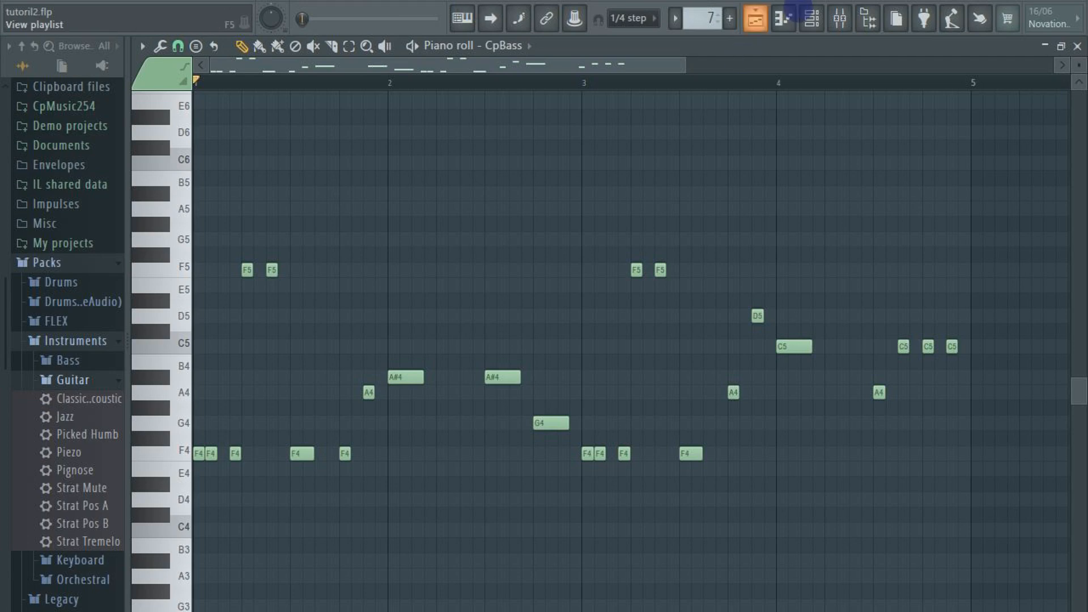
Show the CpBass channel's 3x Osc instrument from the channel rack and return to the piano roll
{"action": "left_click", "coordinate": [807, 14]}
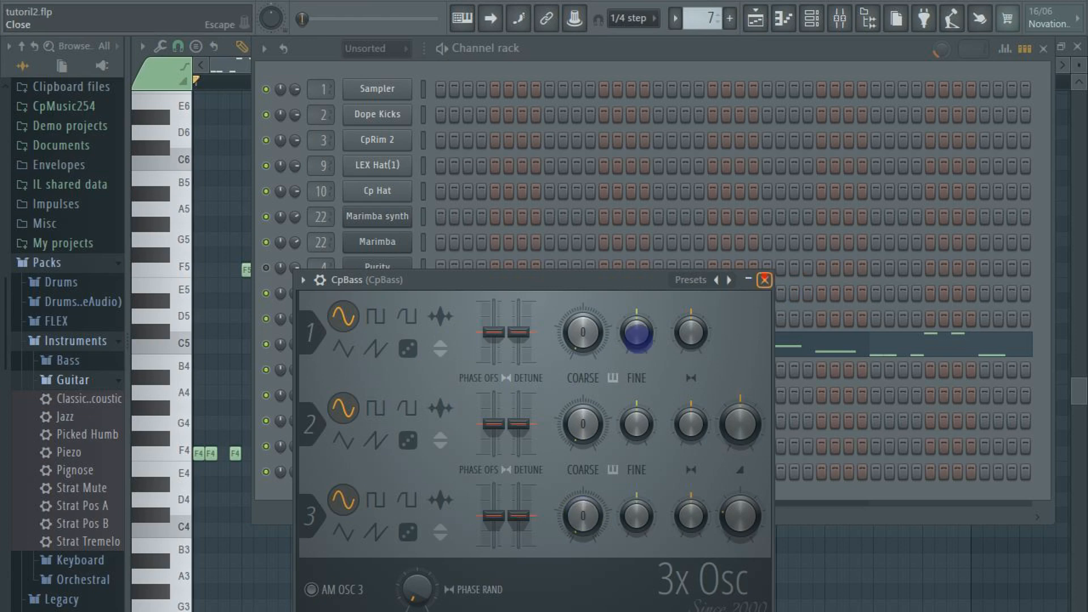
{"action": "left_click", "coordinate": [409, 353]}
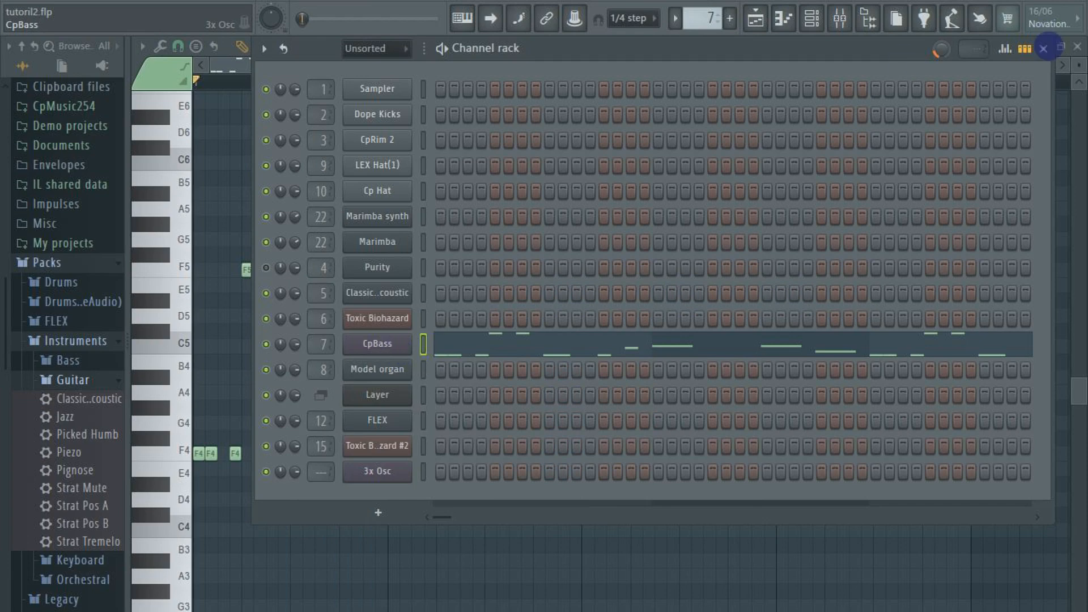
{"action": "left_click", "coordinate": [1042, 50]}
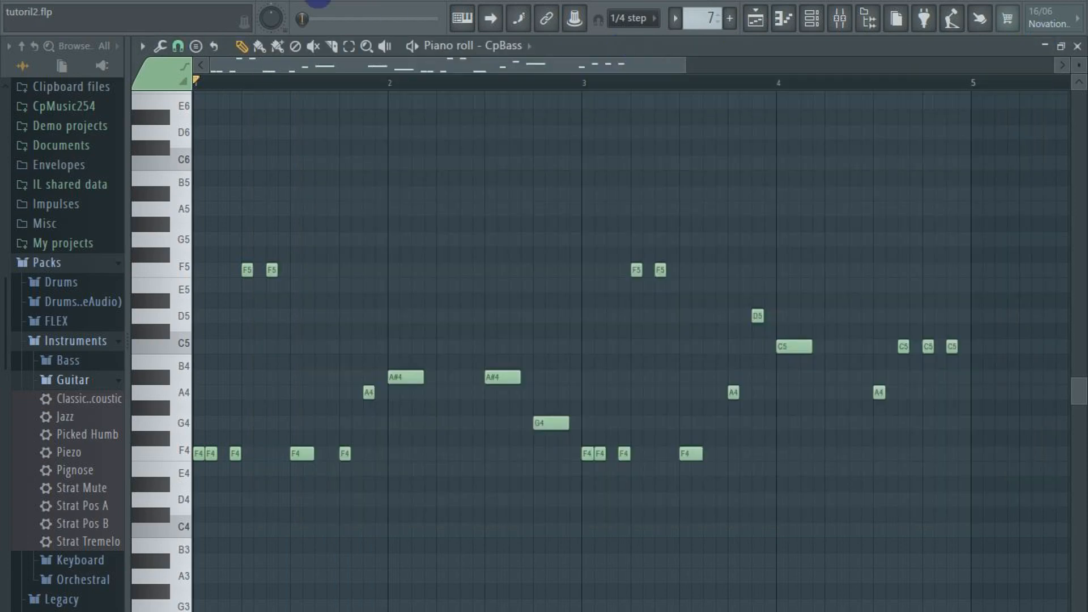
Play the arrangement in song mode with the bass included and show the remaining muted tracks in the playlist
{"action": "key", "text": "space"}
{"action": "key", "text": "space"}
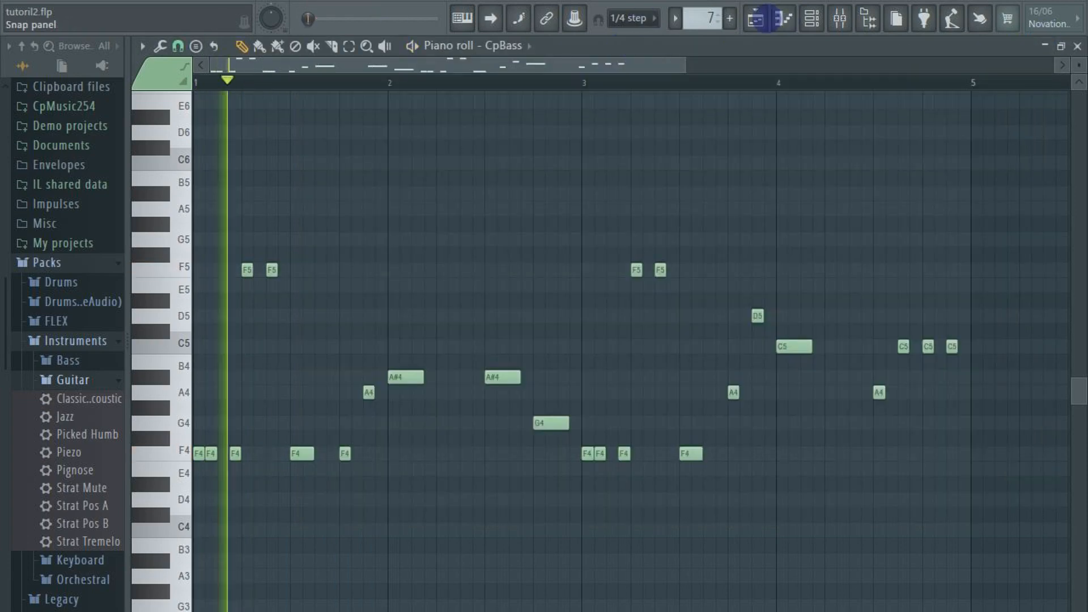
{"action": "key", "text": "F5"}
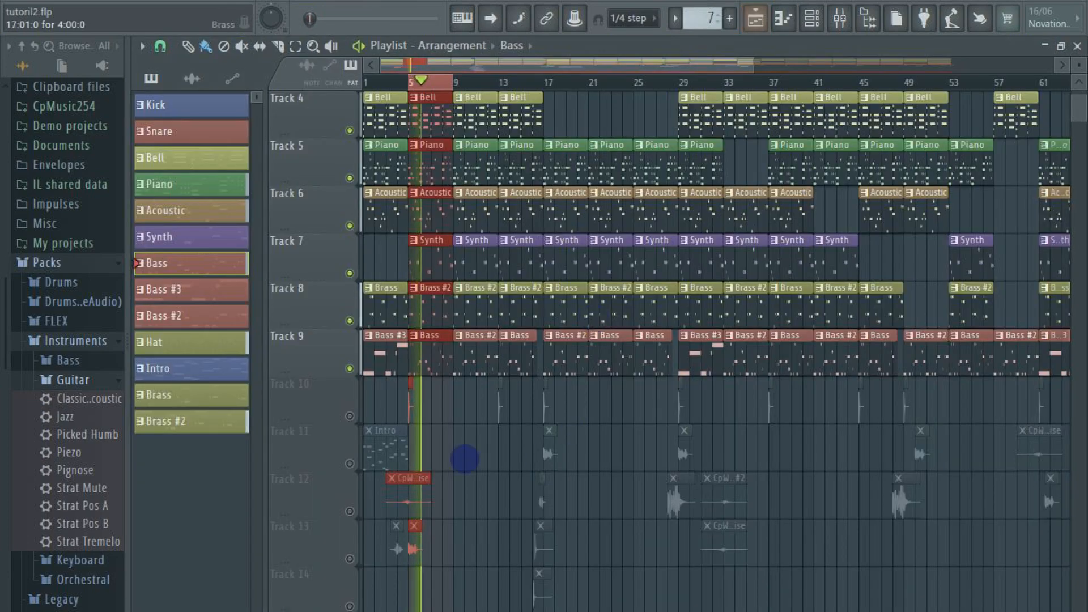
{"action": "scroll", "coordinate": [471, 453], "scroll_direction": "down", "scroll_amount": 4}
{"action": "scroll", "coordinate": [478, 452], "scroll_direction": "down", "scroll_amount": 1}
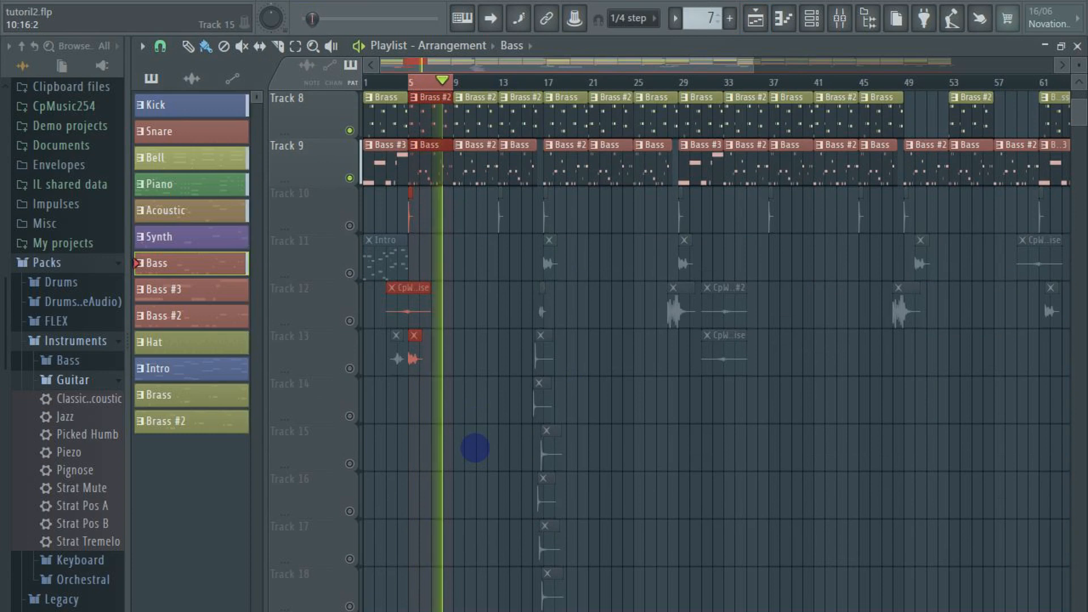
{"action": "key", "text": "space"}
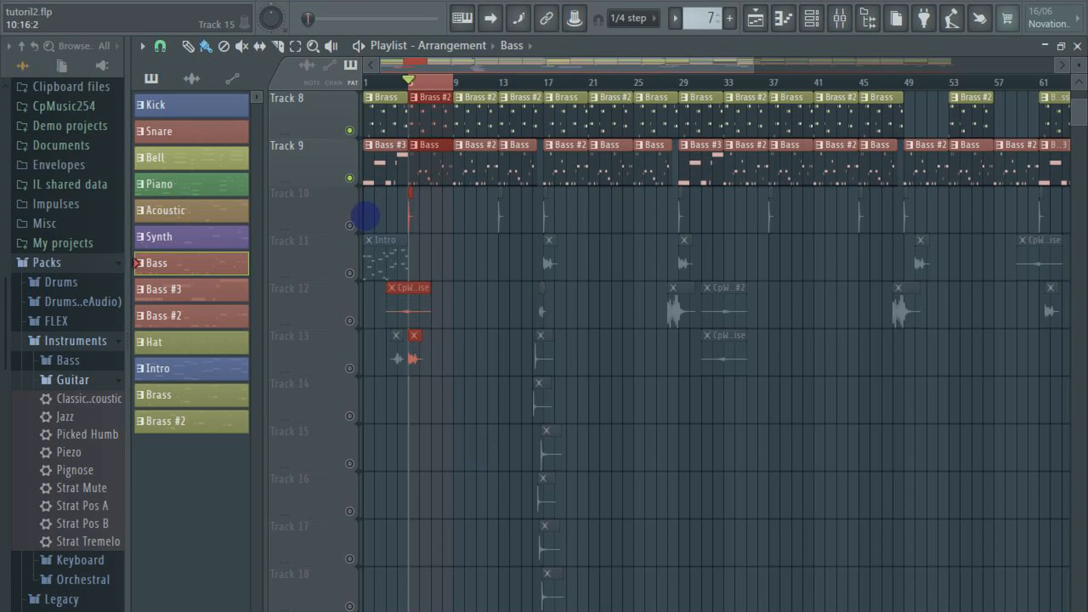
Unmute Track 10 and inspect the DNC_Clap_7 clip's sample settings and its mixer track's effects
{"action": "left_click", "coordinate": [350, 226]}
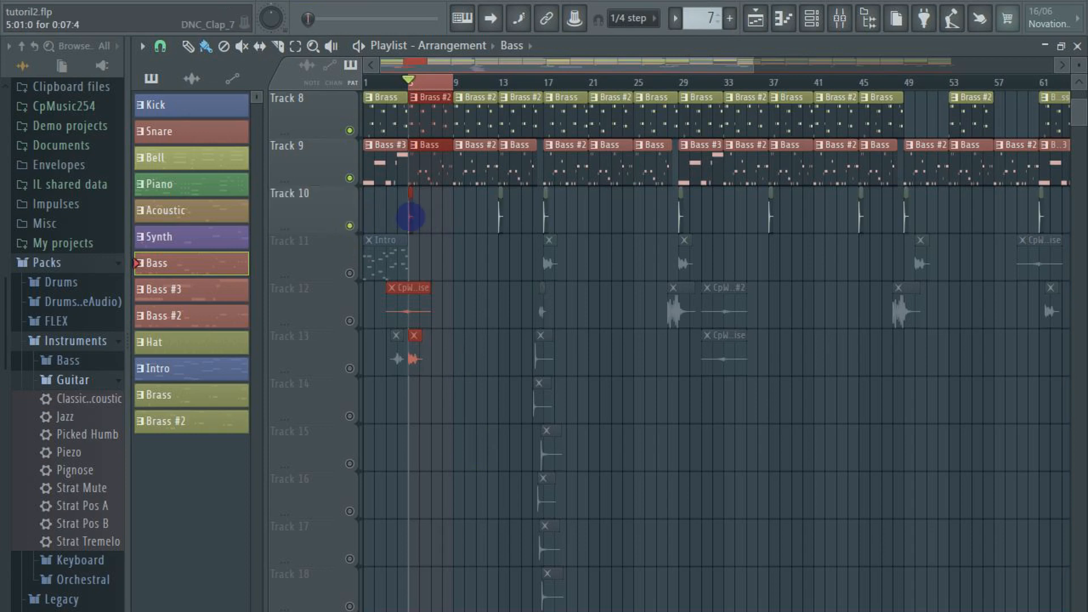
{"action": "double_click", "coordinate": [411, 217]}
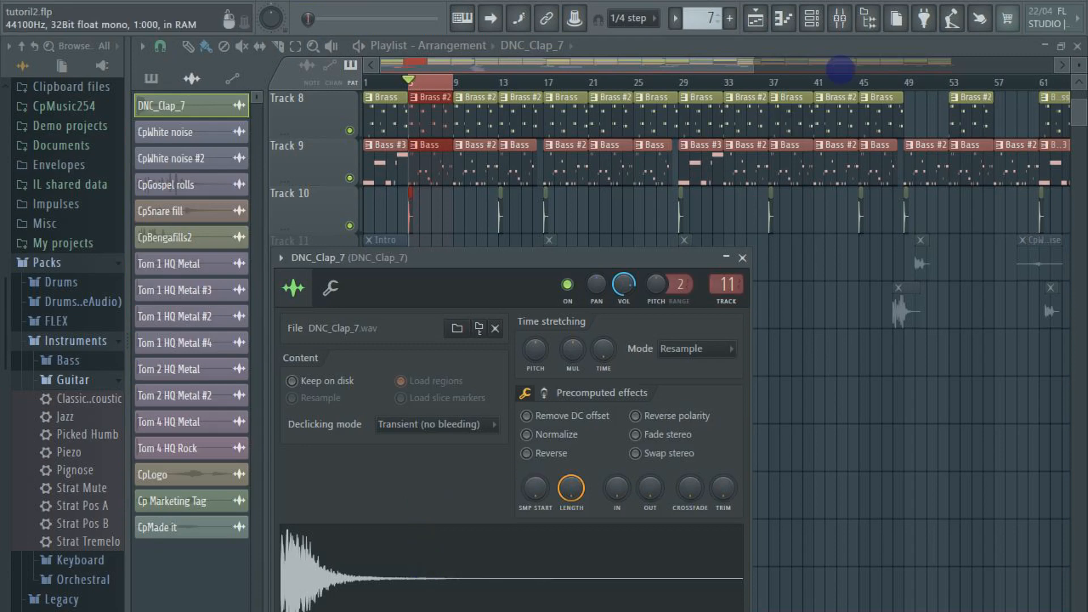
{"action": "left_click", "coordinate": [839, 18]}
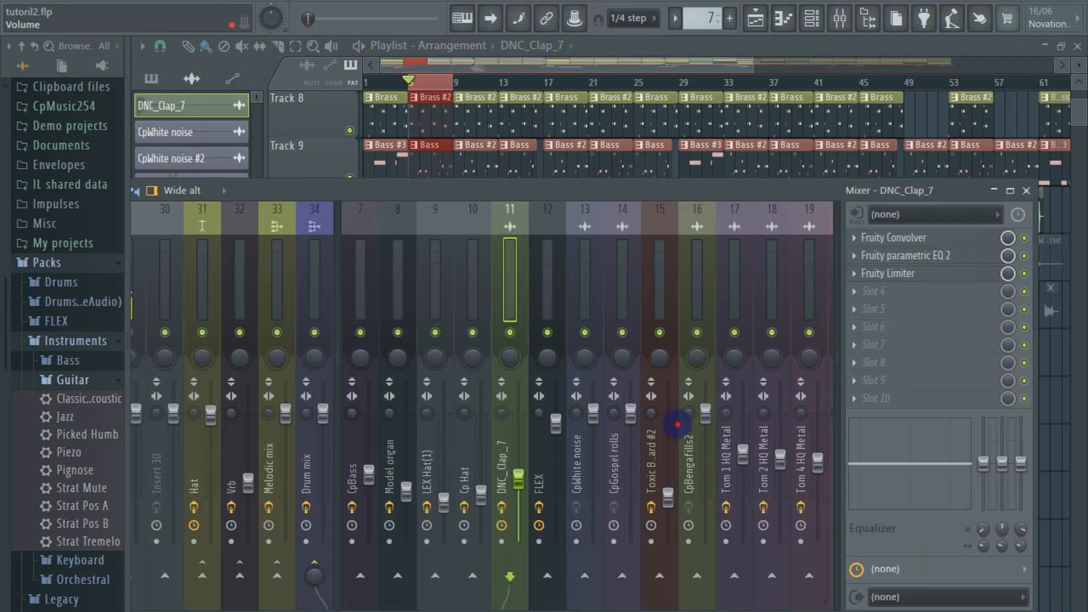
{"action": "left_click", "coordinate": [1025, 191]}
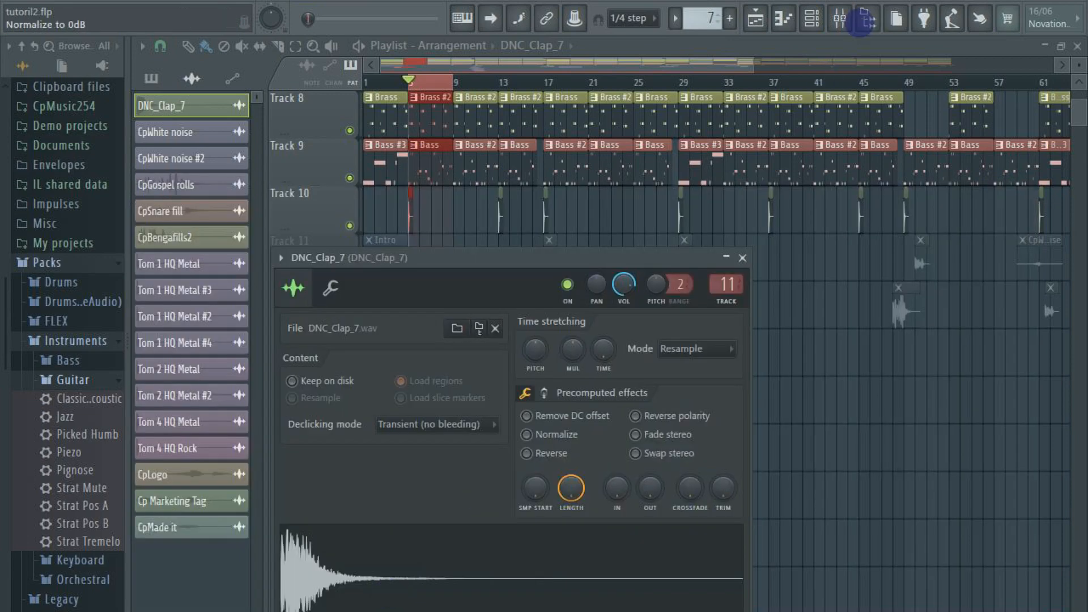
{"action": "left_click", "coordinate": [840, 19]}
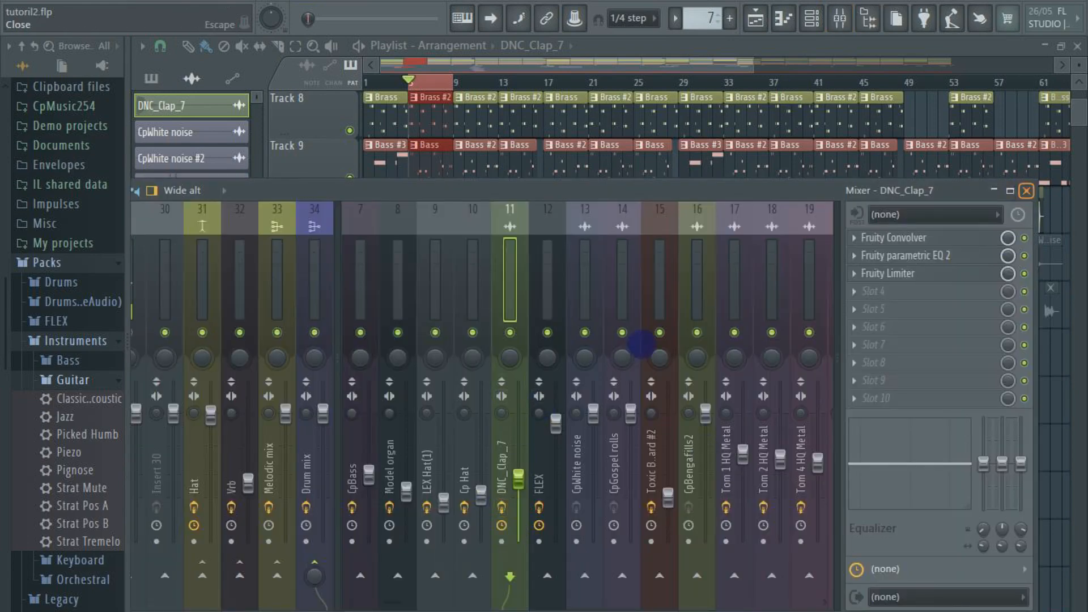
{"action": "key", "text": "Escape"}
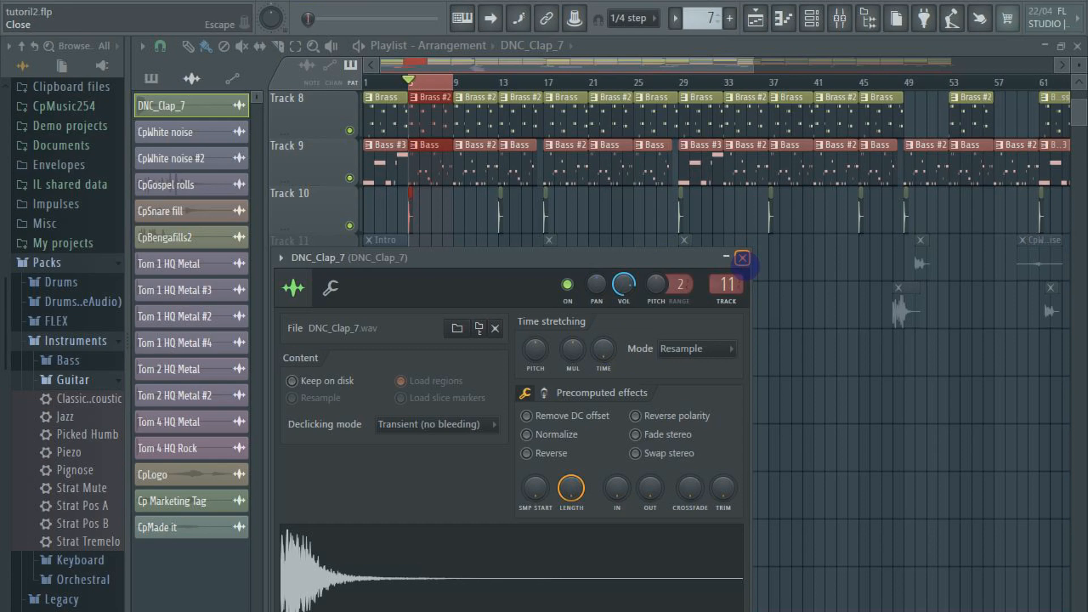
{"action": "left_click", "coordinate": [743, 258]}
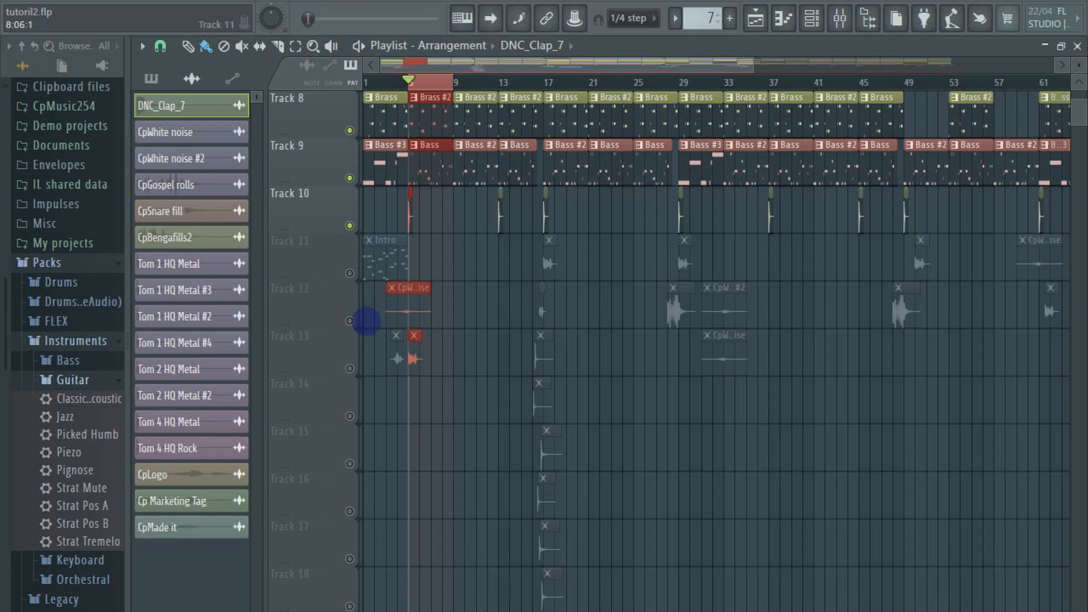
Unmute Track 12 and inspect the sample settings of its first CpWhite noise clip
{"action": "left_click", "coordinate": [349, 320]}
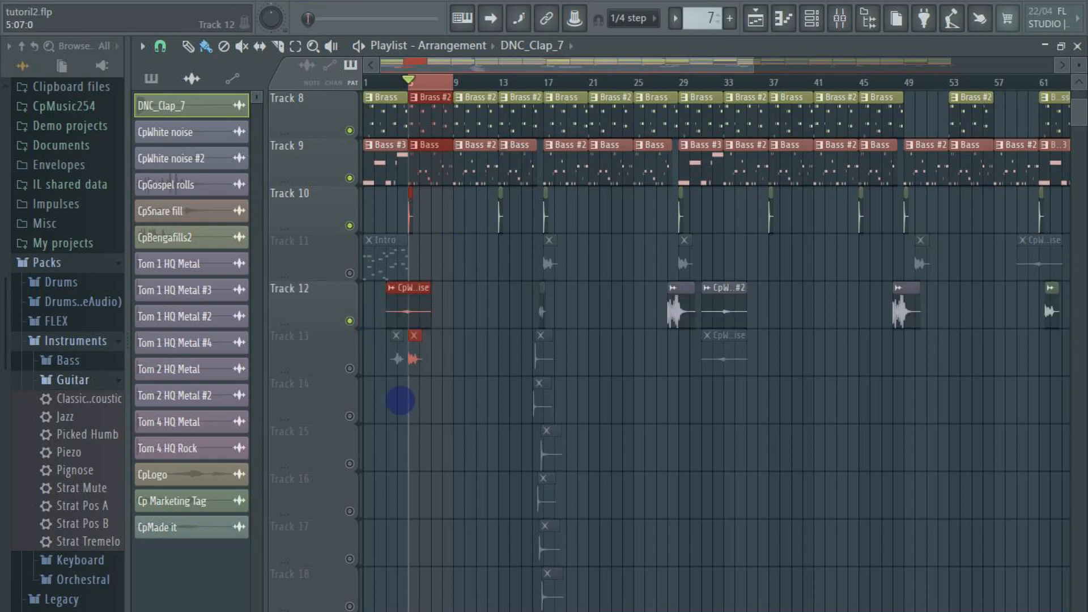
{"action": "double_click", "coordinate": [413, 311]}
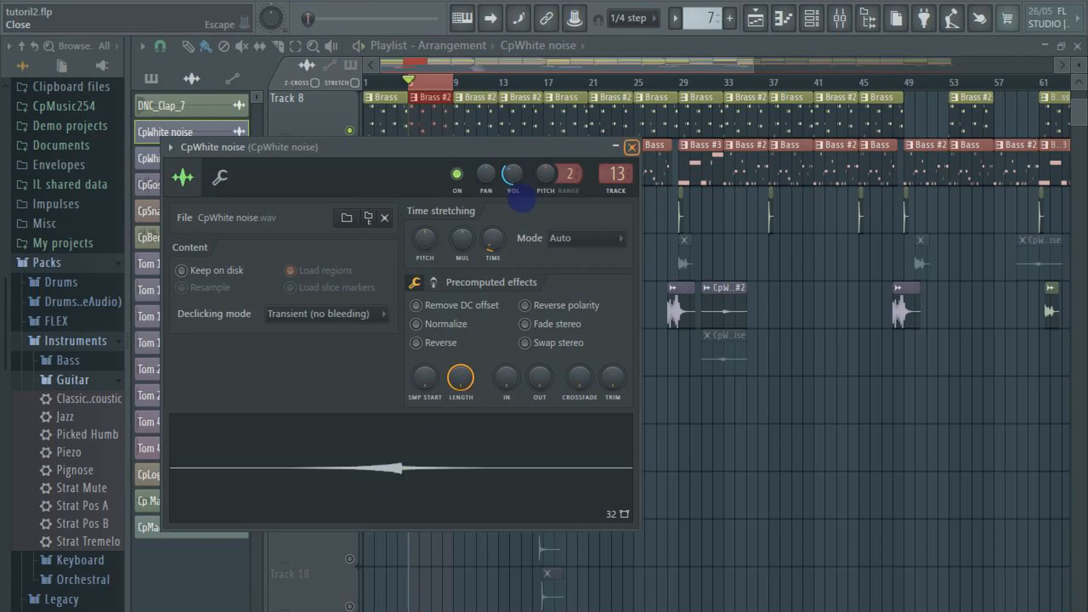
{"action": "left_click", "coordinate": [632, 147]}
Filter the channel rack to show all channels and open the separate 3x Osc instrument at its end
{"action": "left_click", "coordinate": [802, 14]}
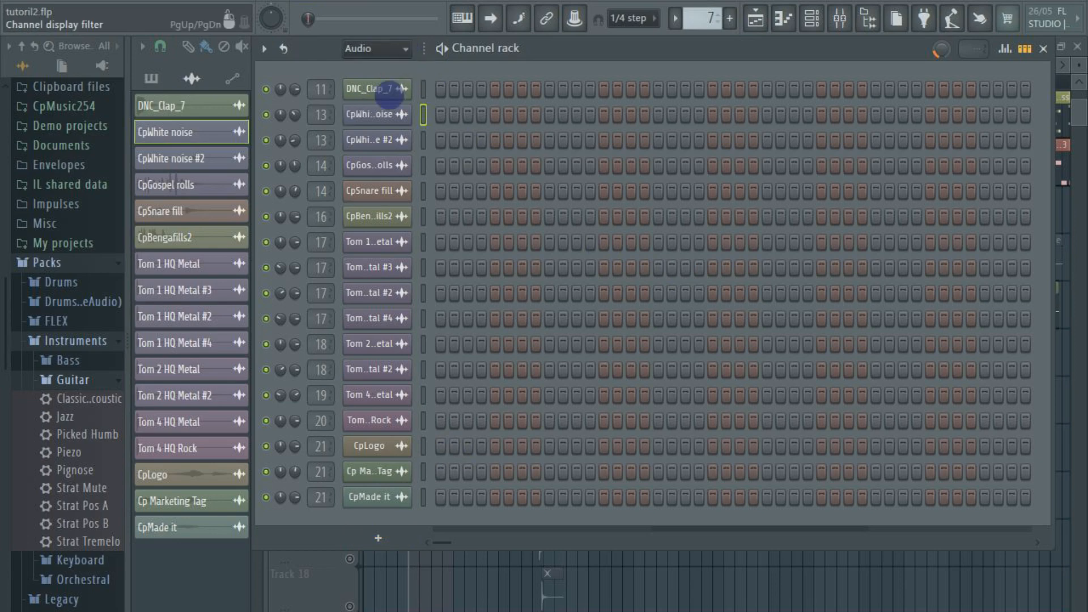
{"action": "left_click", "coordinate": [385, 49]}
{"action": "left_click", "coordinate": [362, 88]}
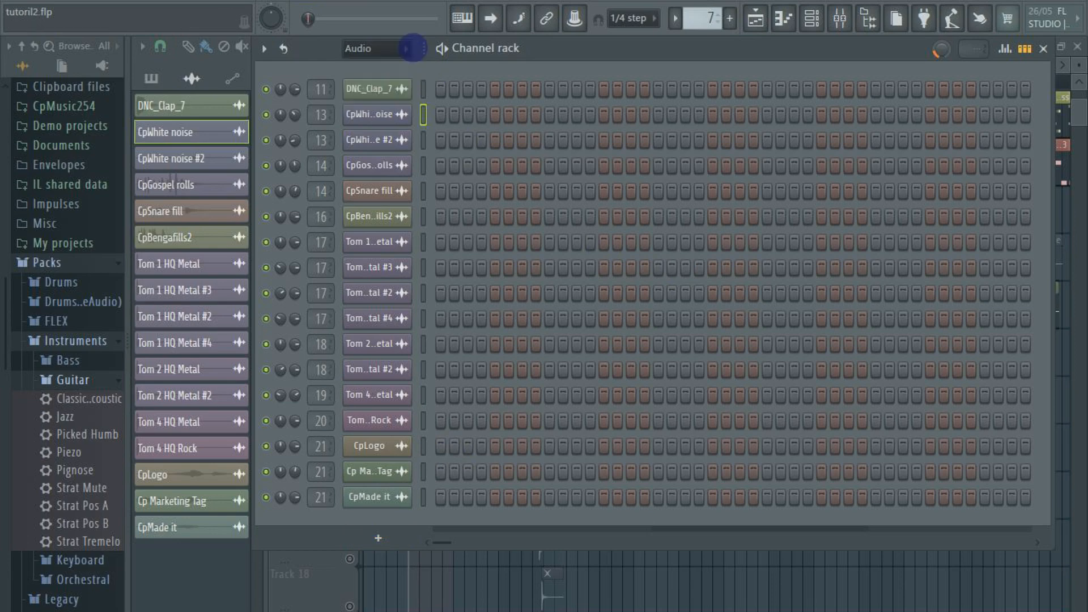
{"action": "left_click", "coordinate": [362, 55]}
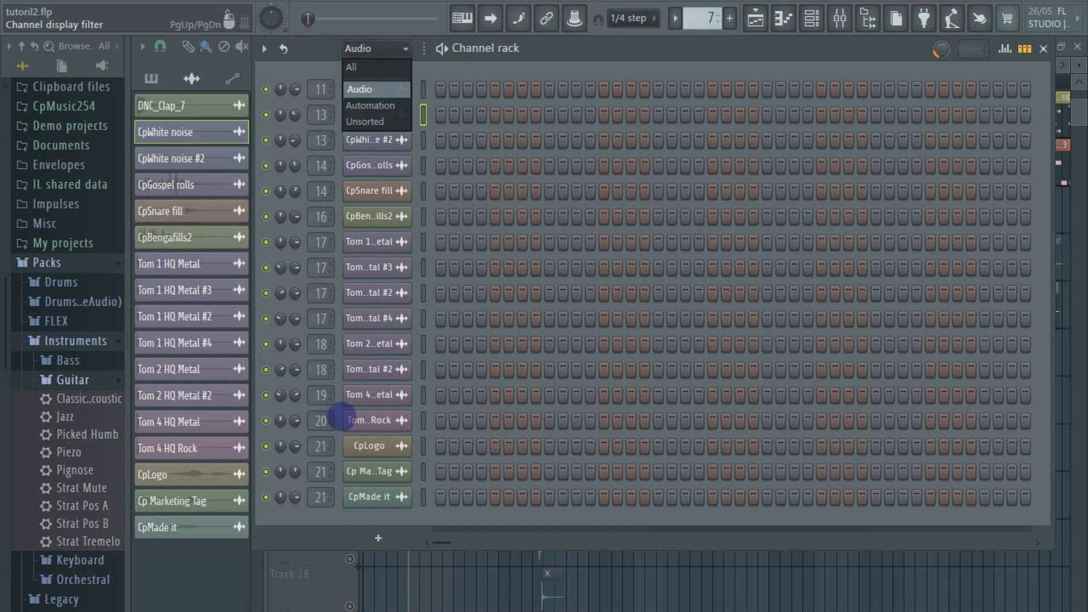
{"action": "key", "text": "Up"}
{"action": "key", "text": "Return"}
{"action": "scroll", "coordinate": [354, 421], "scroll_direction": "down", "scroll_amount": 5}
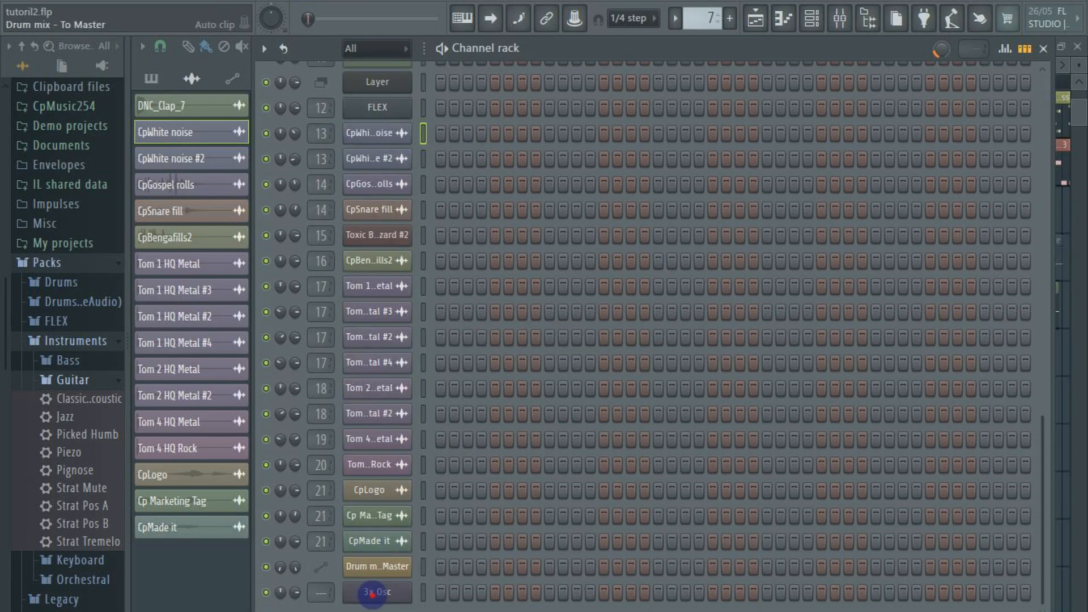
{"action": "left_click", "coordinate": [376, 592]}
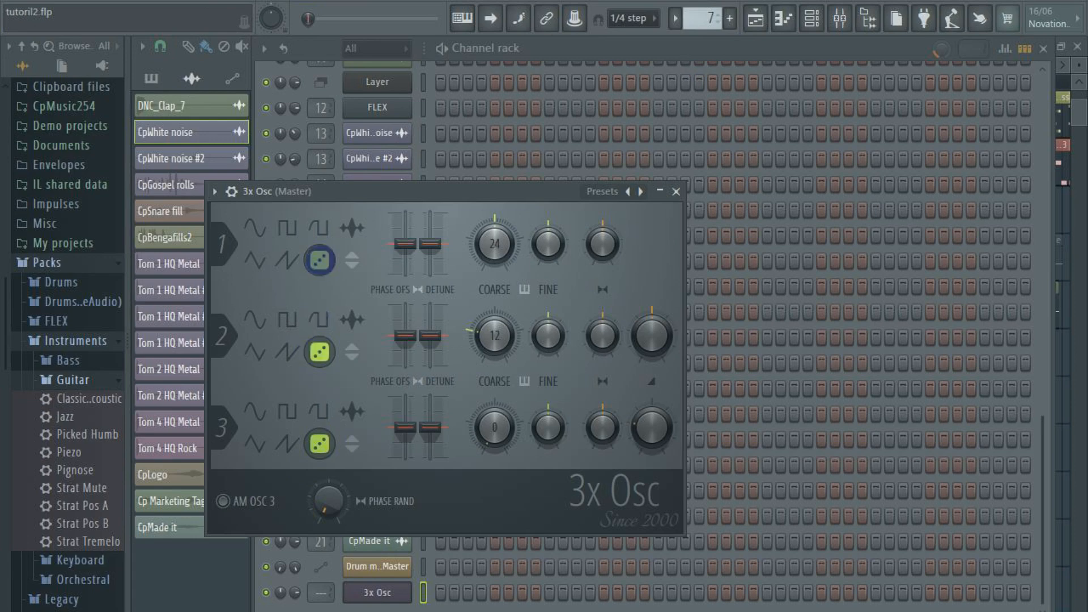
Switch oscillator 1 of the 3x Osc to a triangle wave and back to noise, and return to the playlist
{"action": "left_click", "coordinate": [255, 261]}
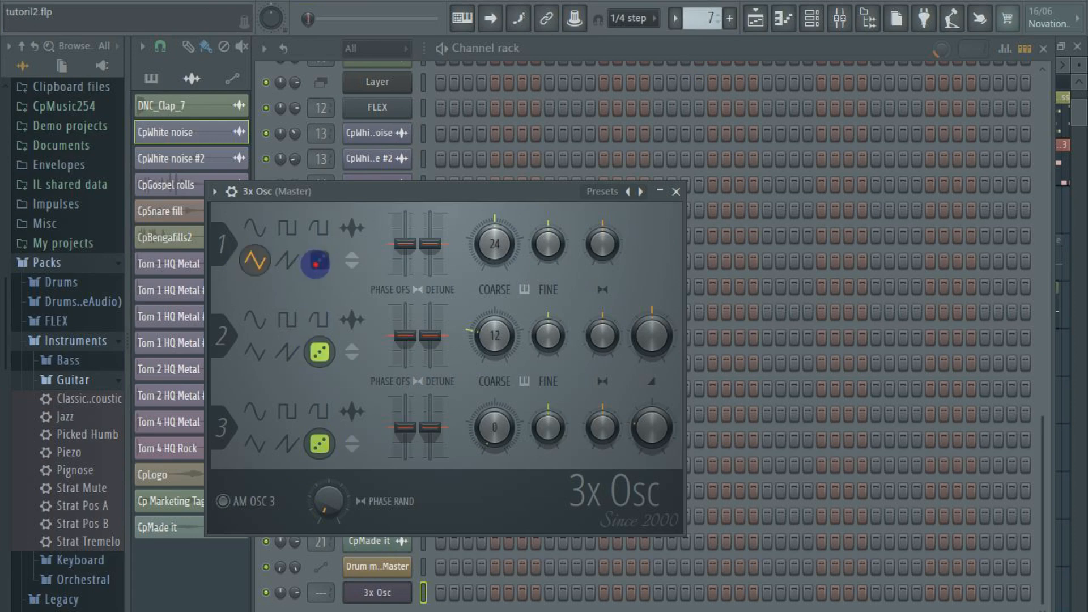
{"action": "left_click", "coordinate": [317, 261]}
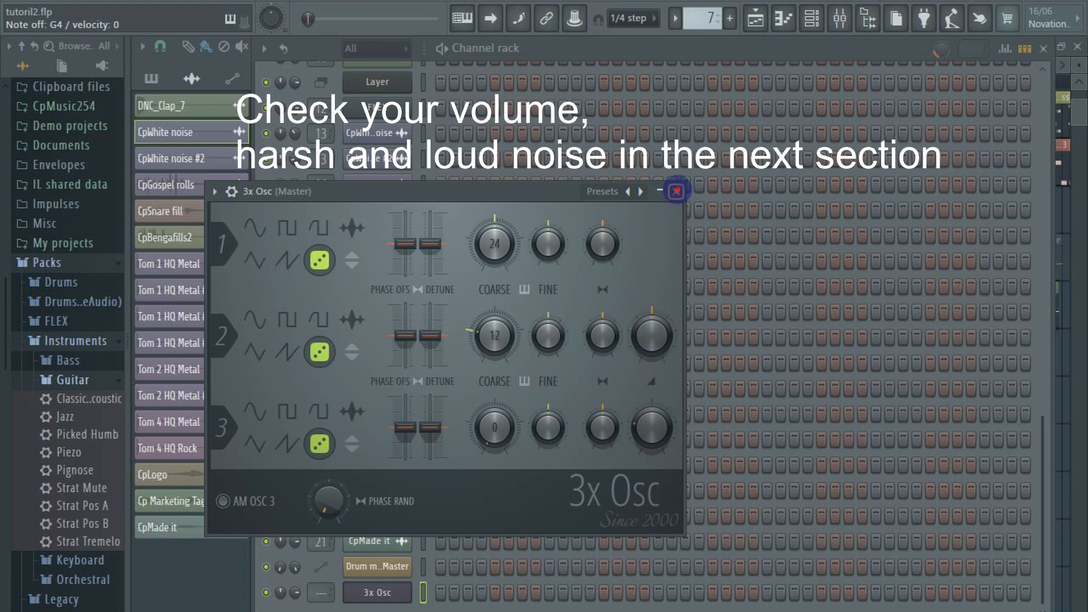
{"action": "left_click", "coordinate": [676, 191]}
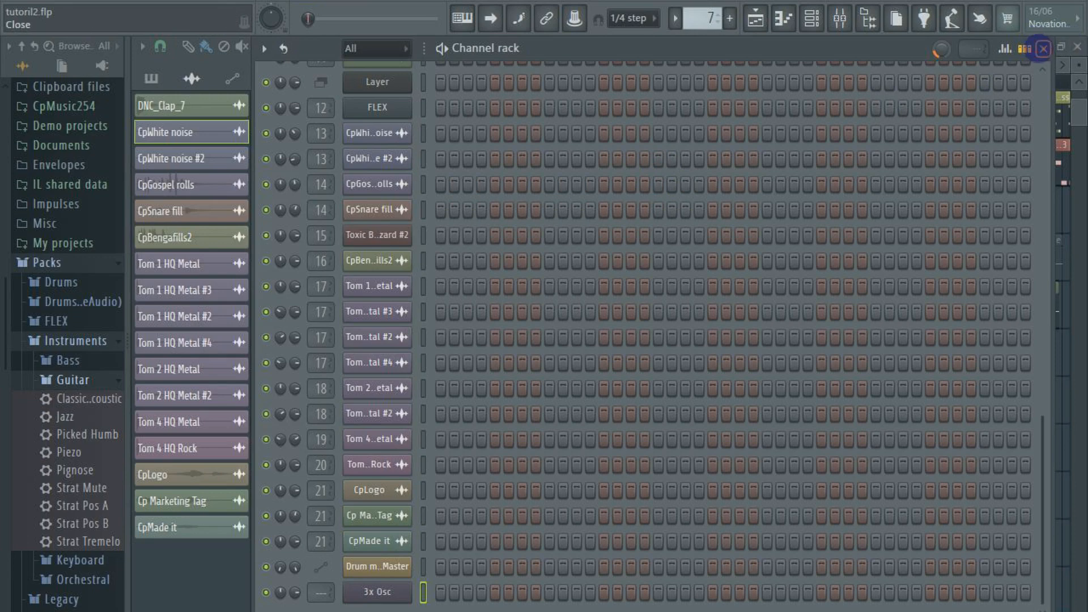
{"action": "left_click", "coordinate": [1040, 49]}
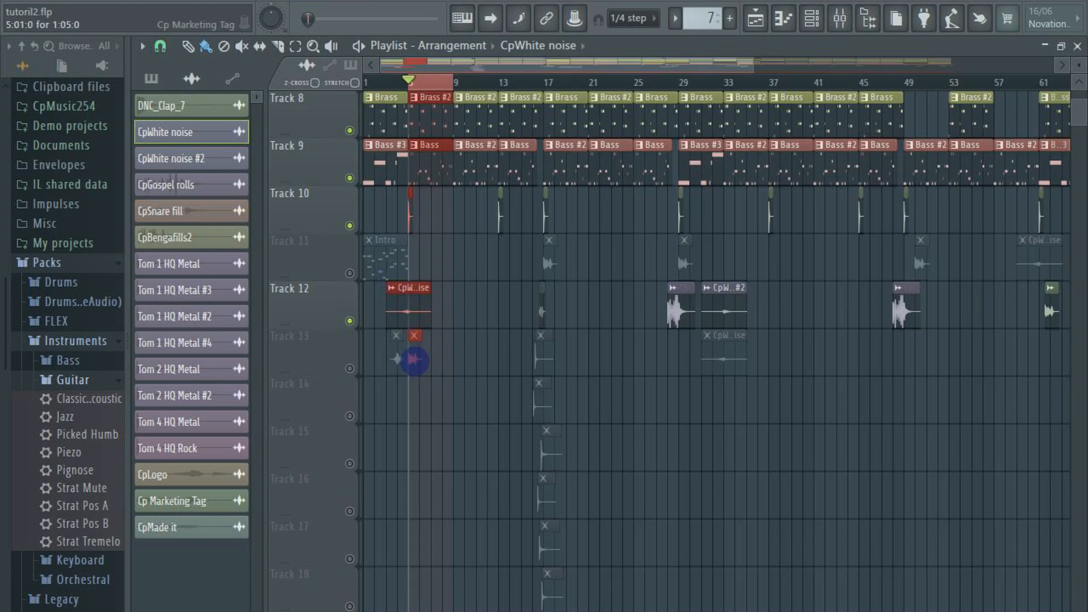
Unmute Track 13 and inspect the sample settings of its Cp Marketing Tag and CpLogo clips
{"action": "left_click", "coordinate": [350, 368]}
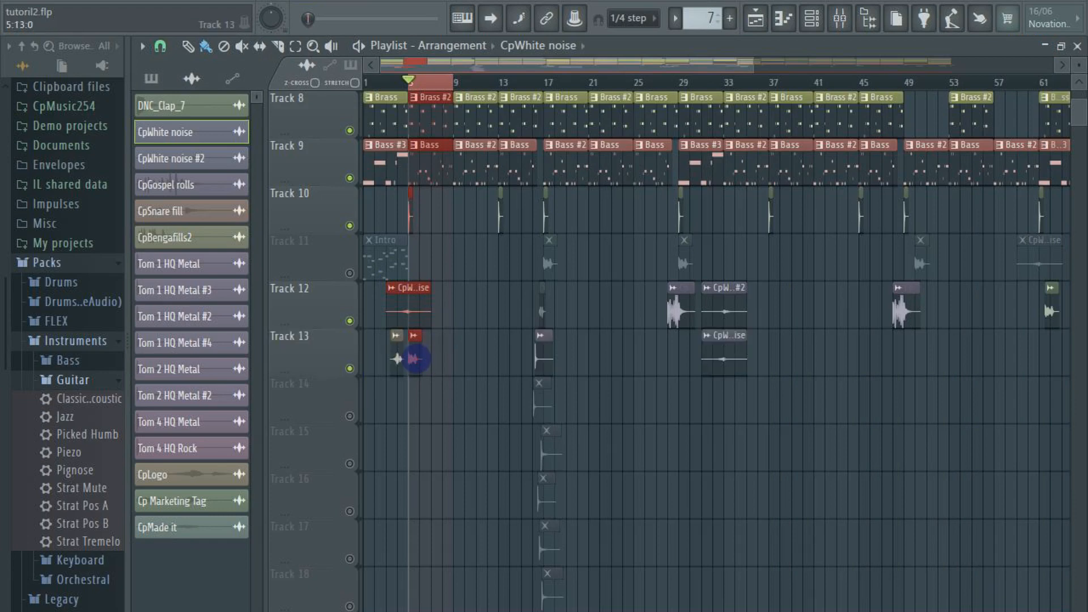
{"action": "double_click", "coordinate": [415, 359]}
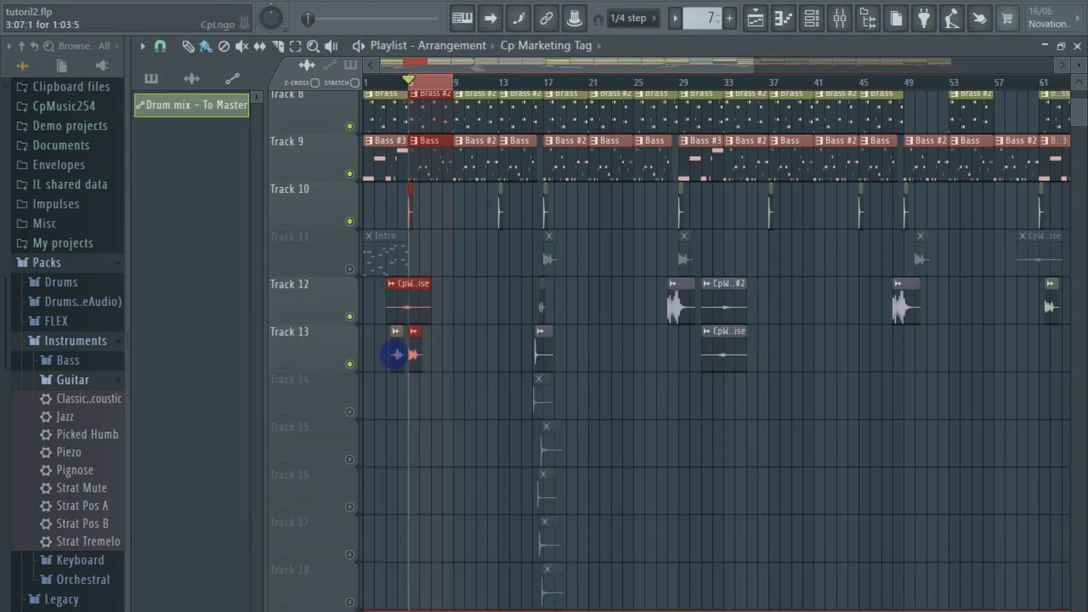
{"action": "double_click", "coordinate": [397, 355]}
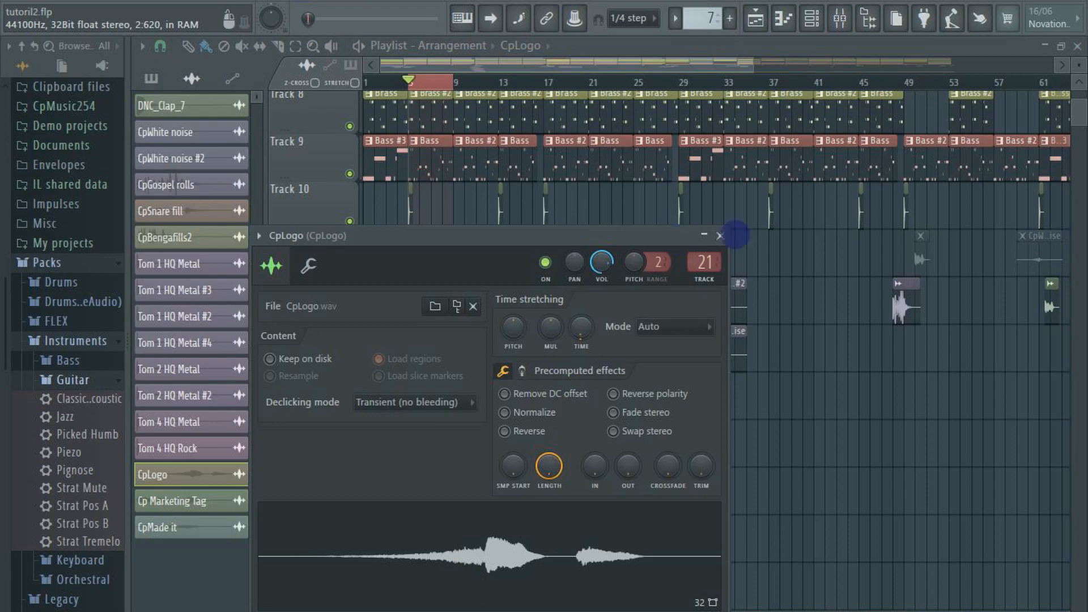
{"action": "left_click", "coordinate": [720, 236]}
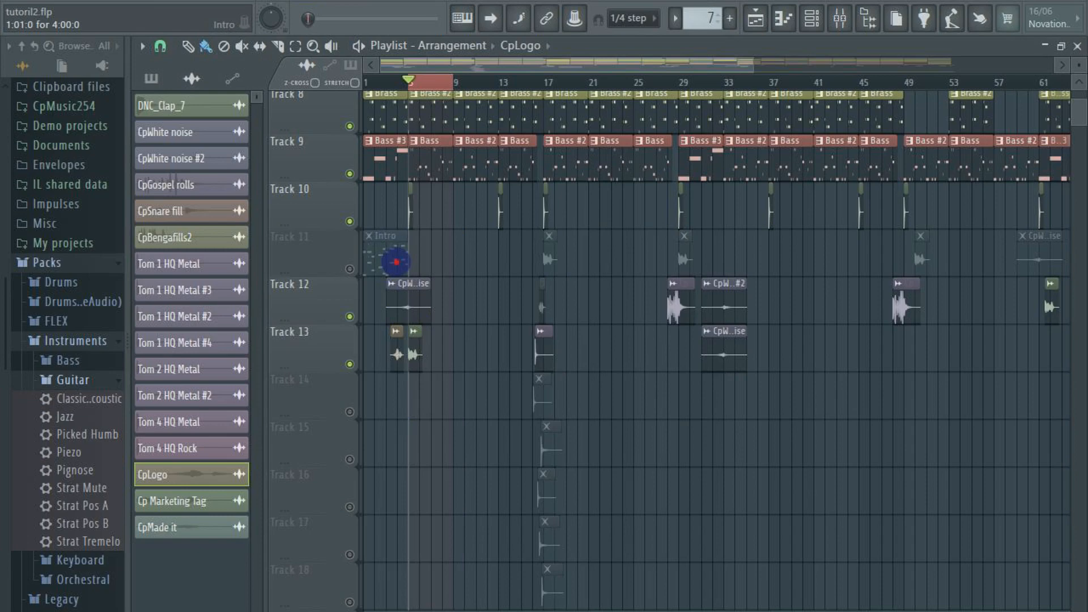
Open the Intro pattern's Layer notes from bar 1 in the piano roll and switch to pattern mode
{"action": "double_click", "coordinate": [395, 262]}
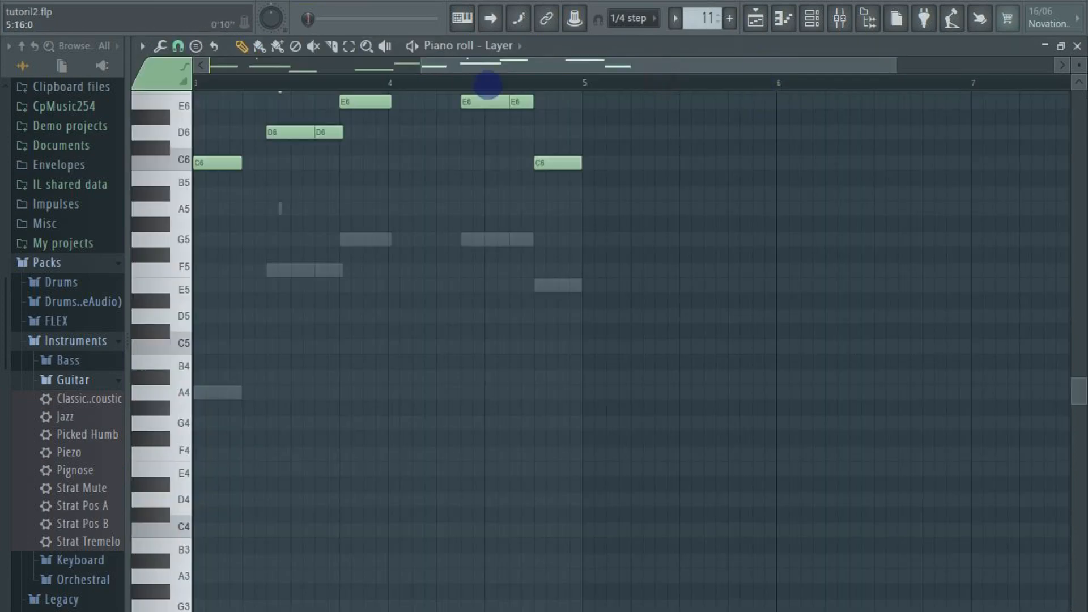
{"action": "scroll", "coordinate": [544, 100], "scroll_direction": "left", "scroll_amount": 2}
{"action": "scroll", "coordinate": [544, 100], "scroll_direction": "left", "scroll_amount": 2}
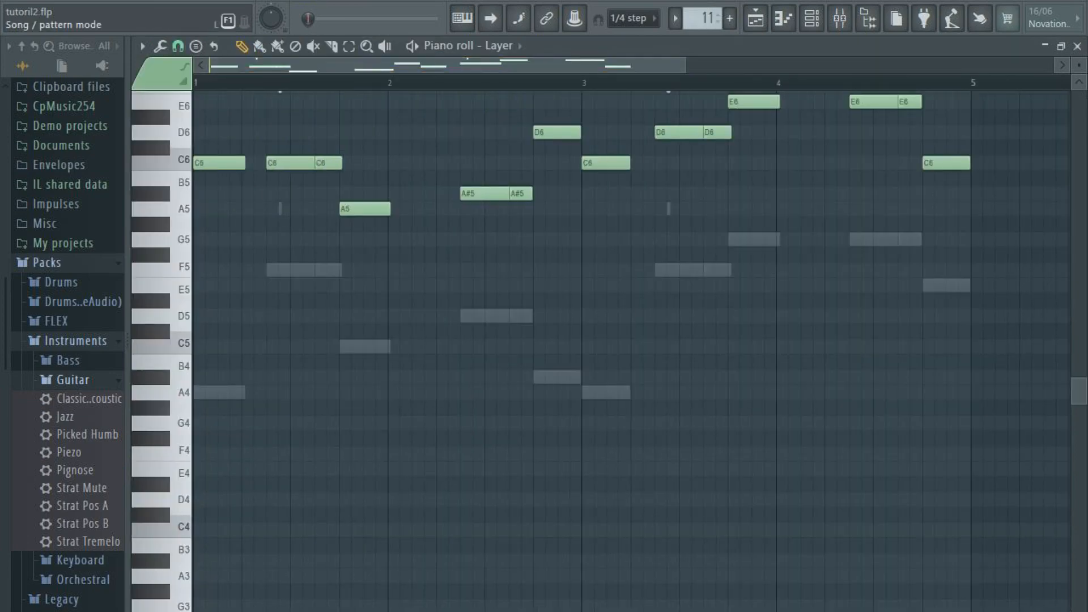
{"action": "key", "text": "l"}
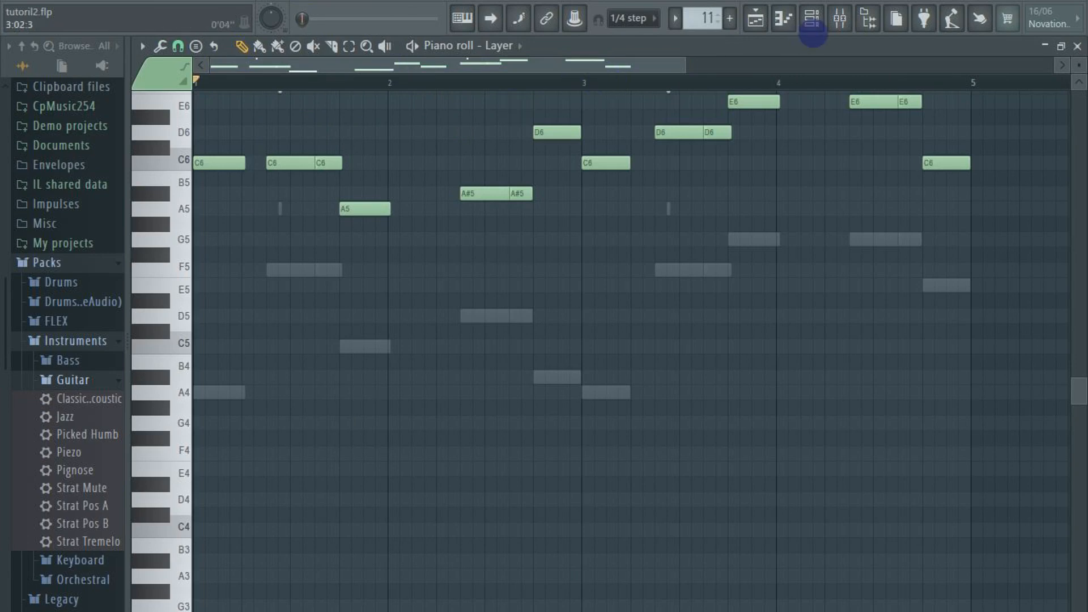
Show the Intro pattern's FLEX instrument with its Flute preset from the channel rack
{"action": "left_click", "coordinate": [812, 20]}
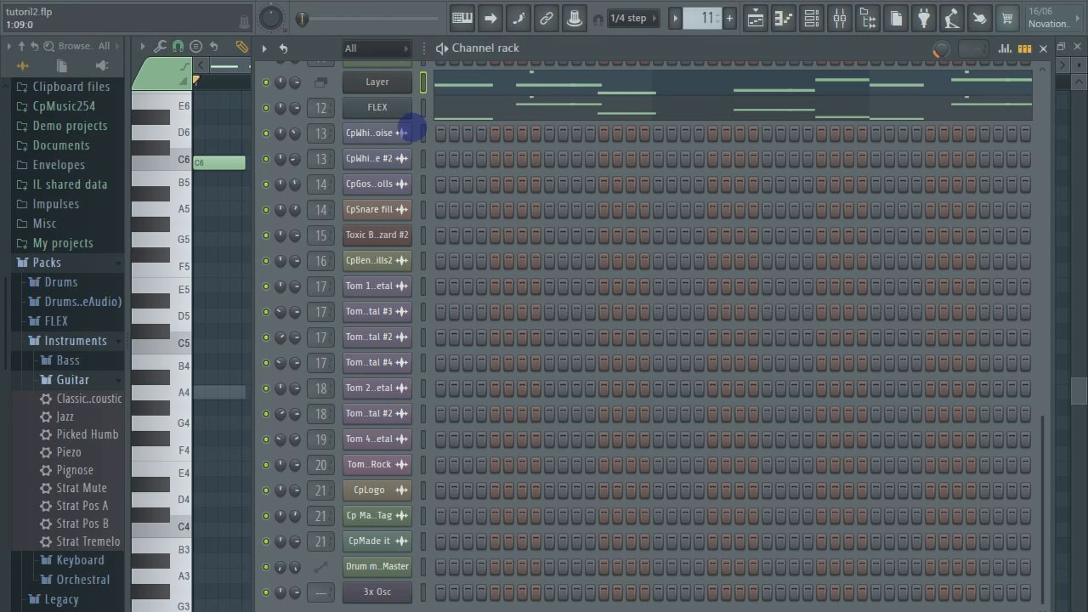
{"action": "scroll", "coordinate": [413, 135], "scroll_direction": "up", "scroll_amount": 6}
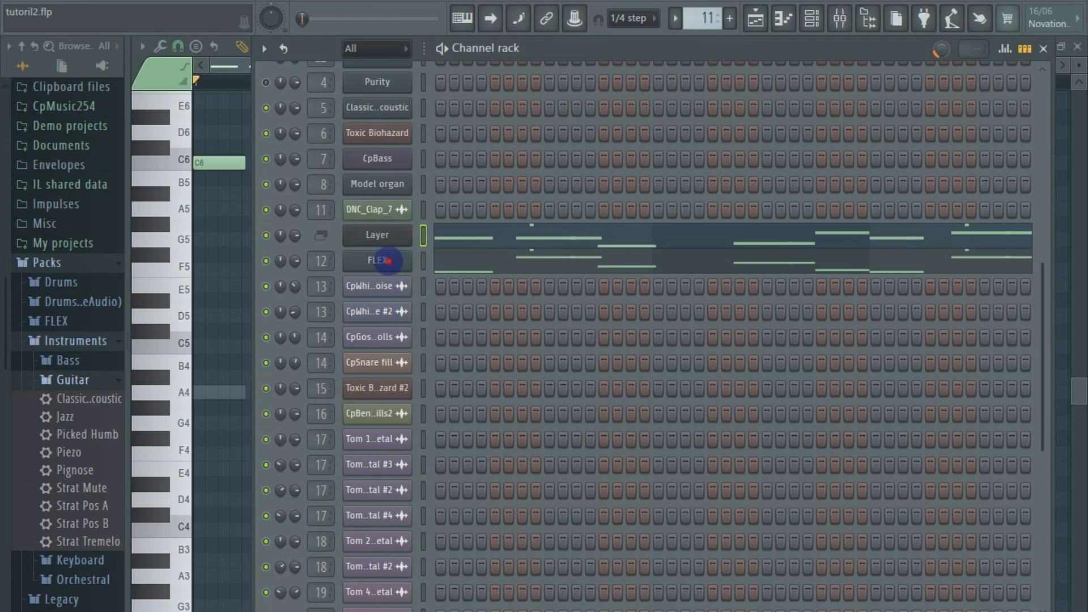
{"action": "left_click", "coordinate": [386, 260]}
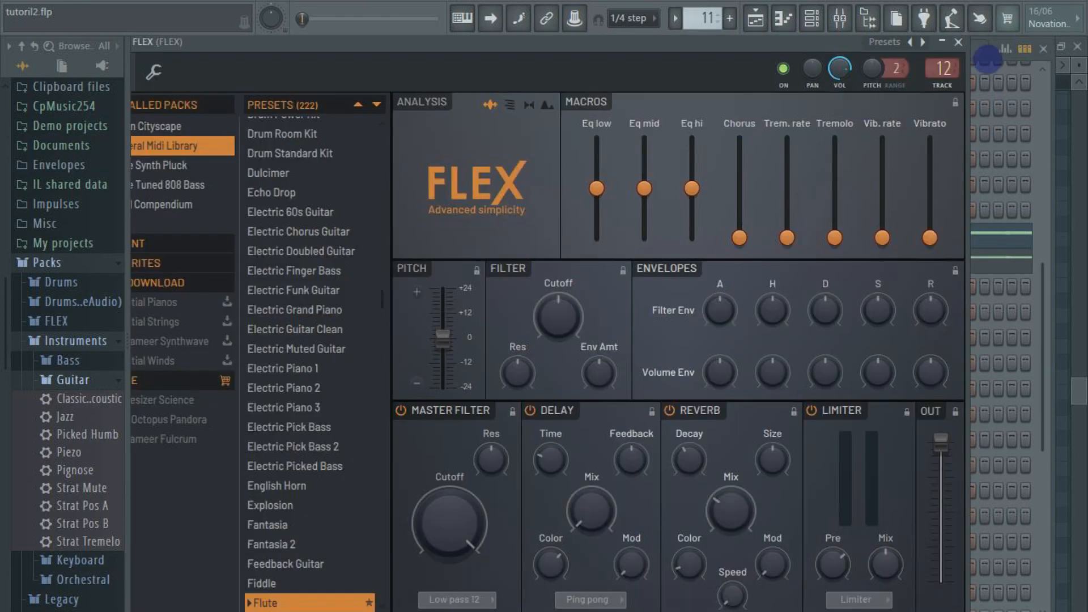
Close the FLEX instrument, play the Intro pattern twice, and close the channel rack
{"action": "left_click", "coordinate": [958, 42]}
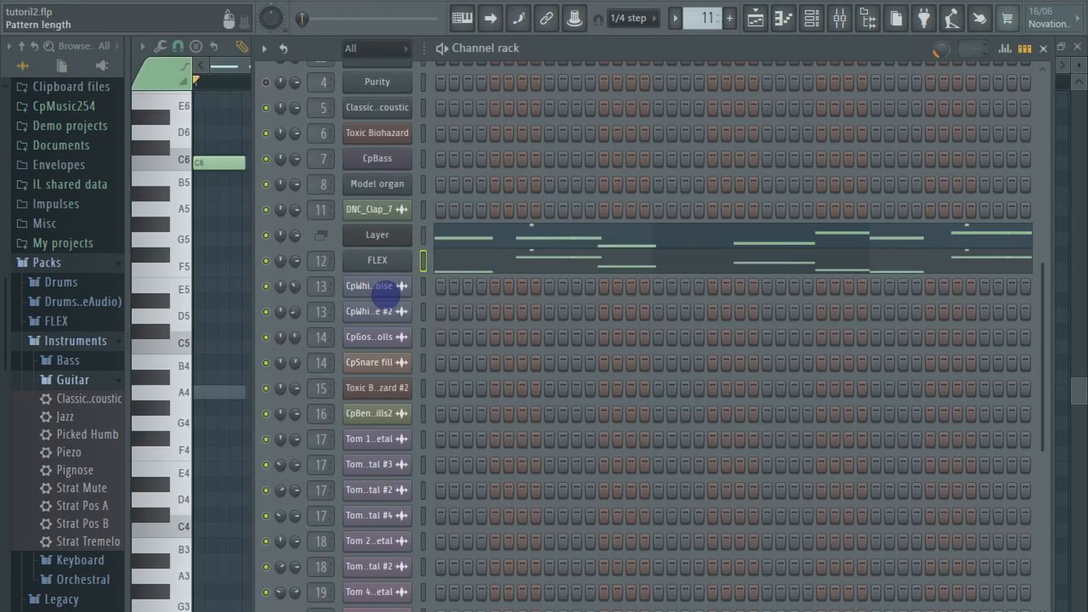
{"action": "key", "text": "space"}
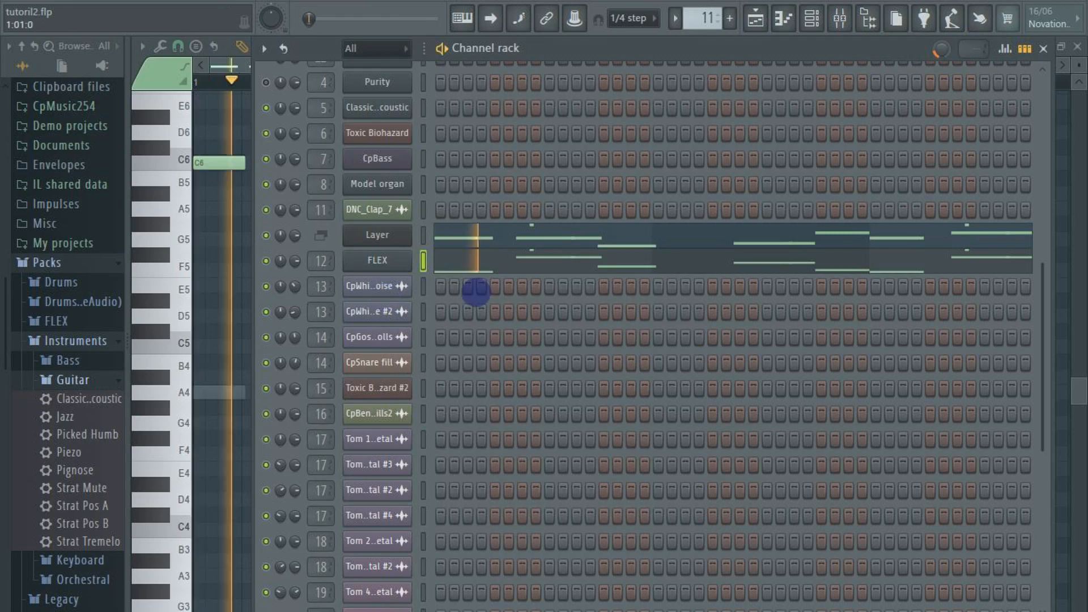
{"action": "key", "text": "space"}
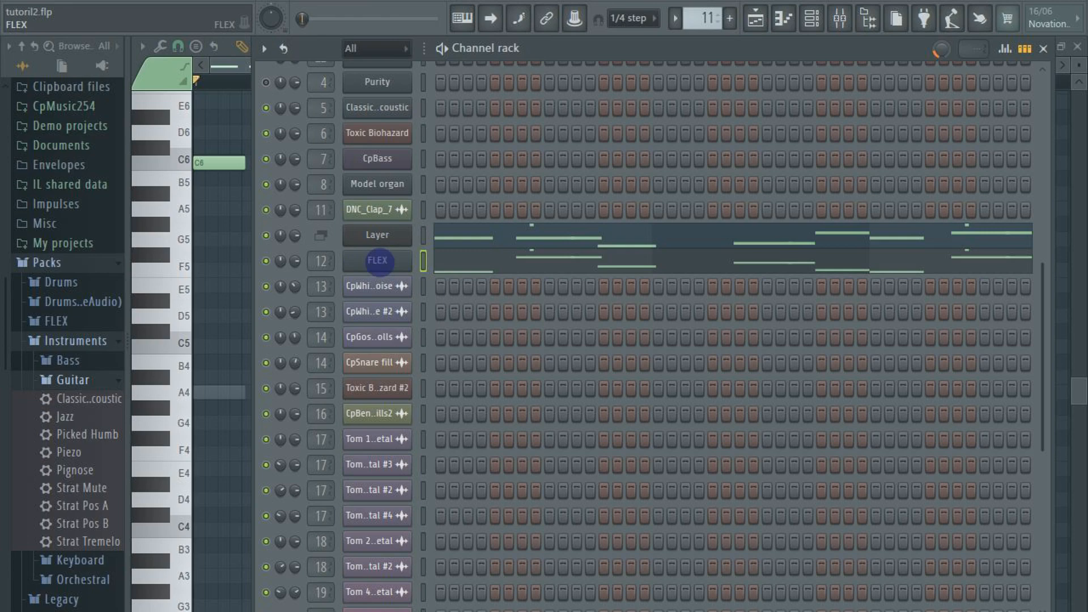
{"action": "key", "text": "space"}
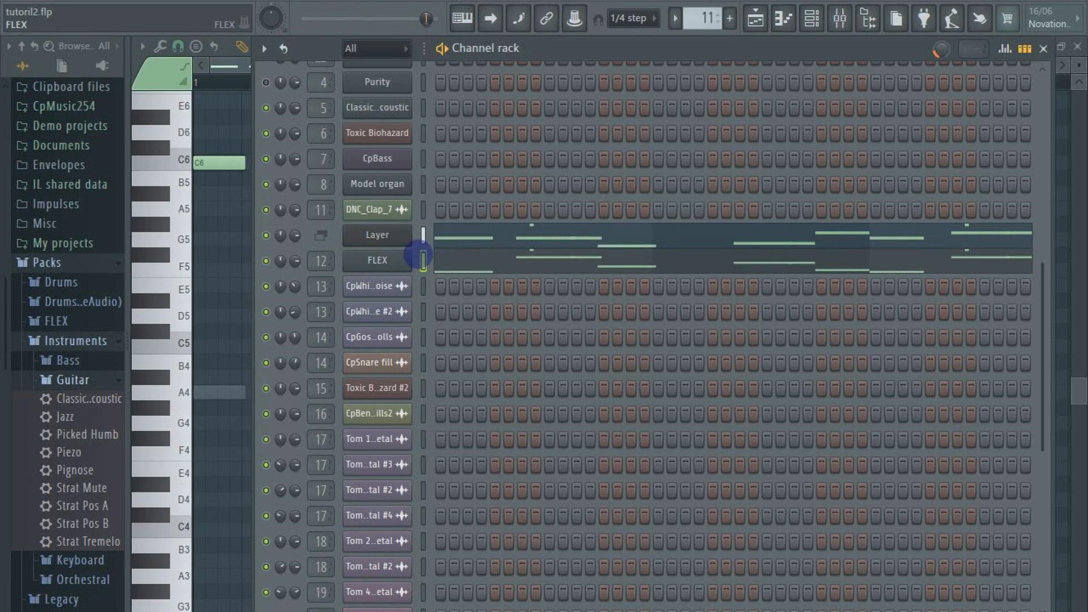
{"action": "key", "text": "space"}
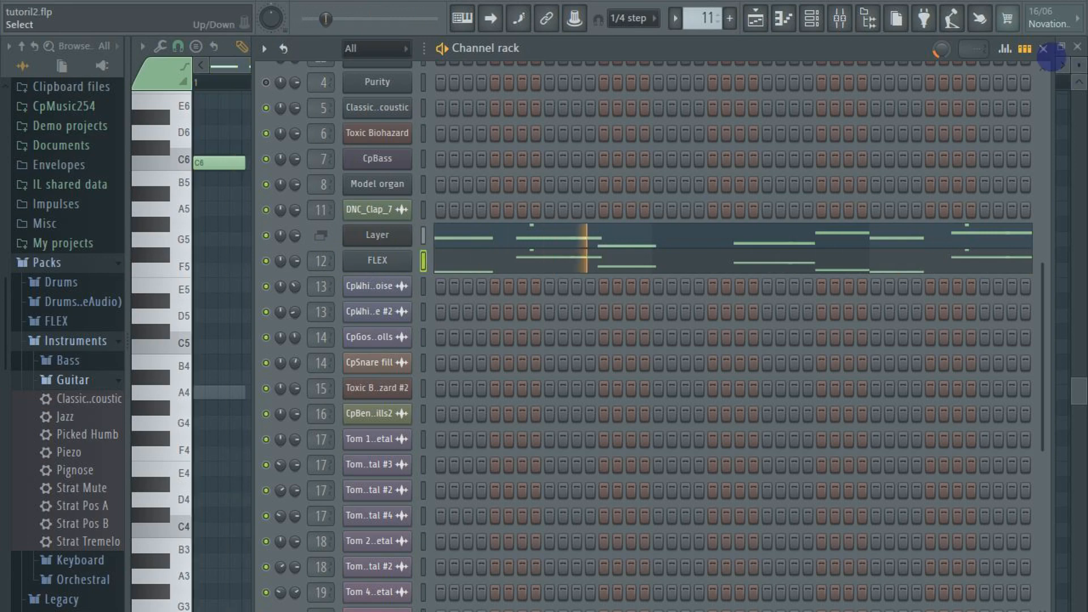
{"action": "key", "text": "space"}
{"action": "left_click", "coordinate": [1046, 49]}
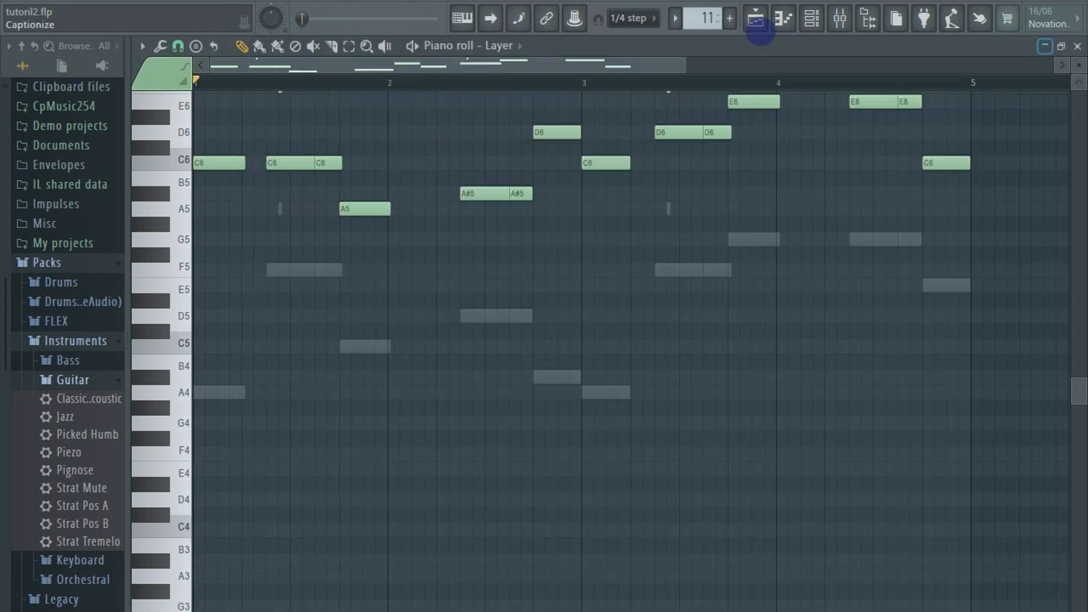
Return to the playlist and unmute all tracks of the arrangement
{"action": "left_click", "coordinate": [755, 18]}
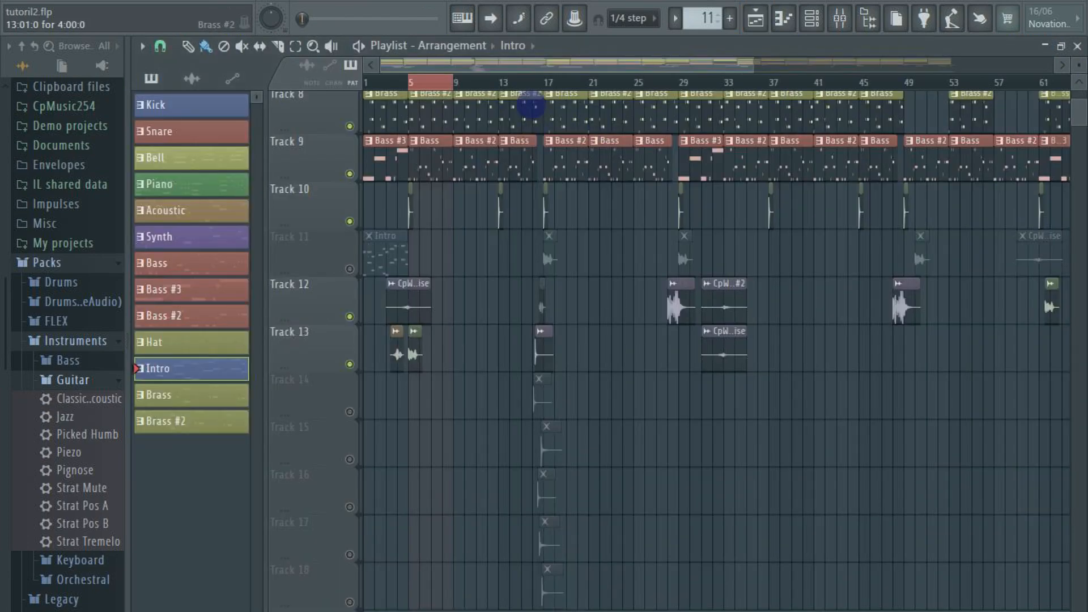
{"action": "left_click", "coordinate": [350, 364]}
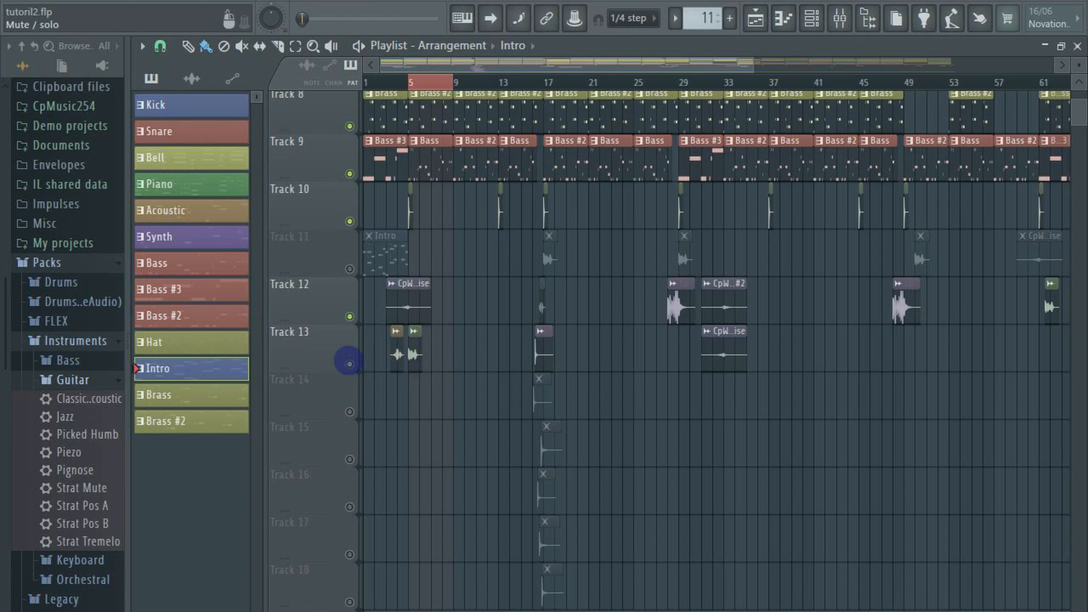
{"action": "right_click", "coordinate": [349, 364]}
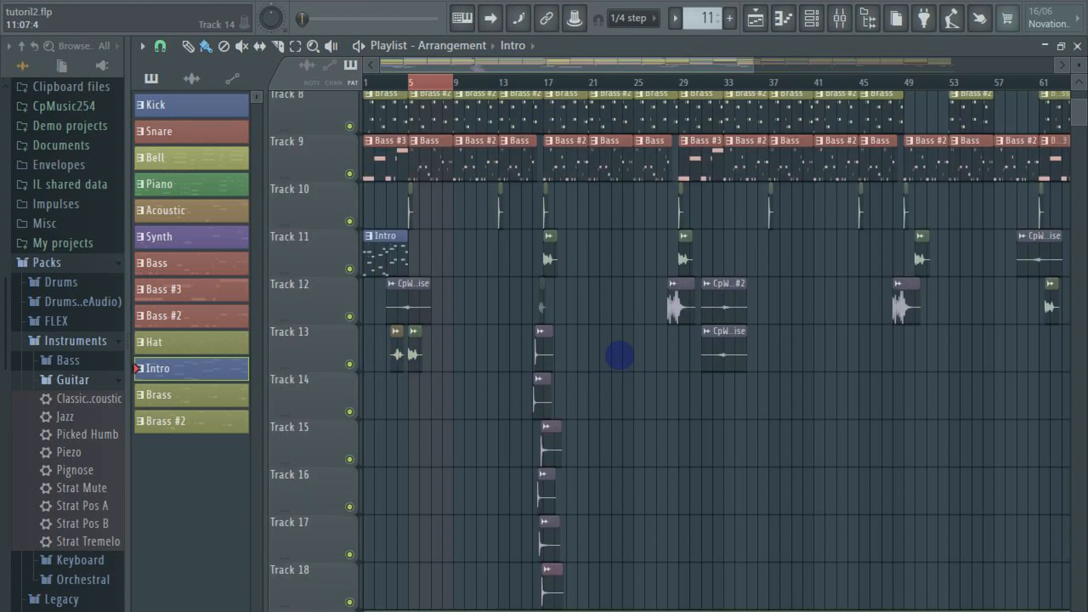
Expand the Drums Kits folder in the browser and show the sample settings of Track 13's Tom 1 HQ Metal #2 clip
{"action": "scroll", "coordinate": [549, 259], "scroll_direction": "down", "scroll_amount": 2}
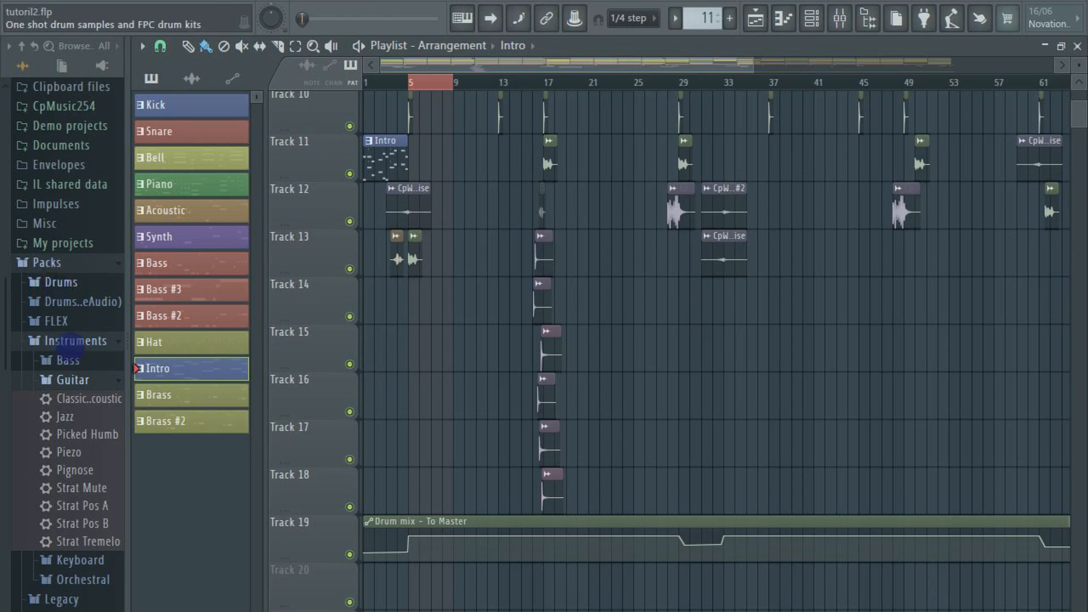
{"action": "left_click", "coordinate": [60, 283]}
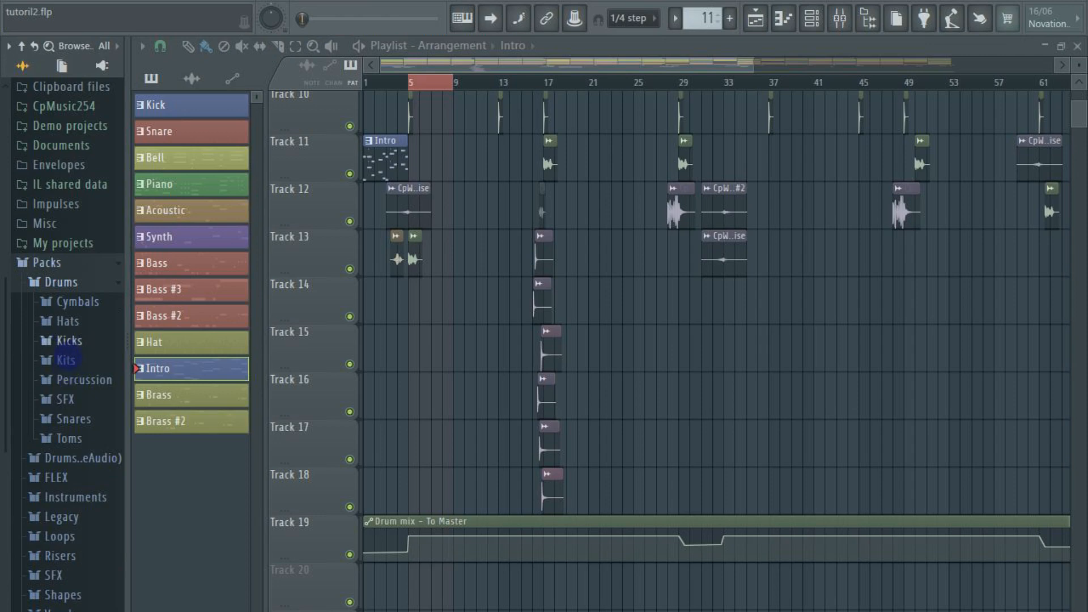
{"action": "left_click", "coordinate": [65, 359]}
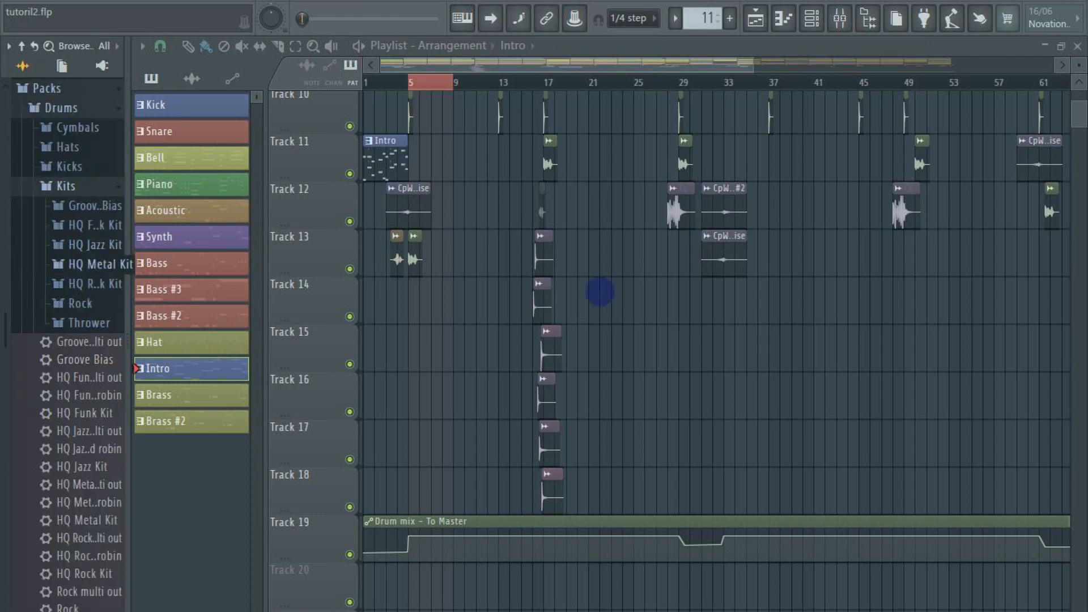
{"action": "double_click", "coordinate": [542, 255]}
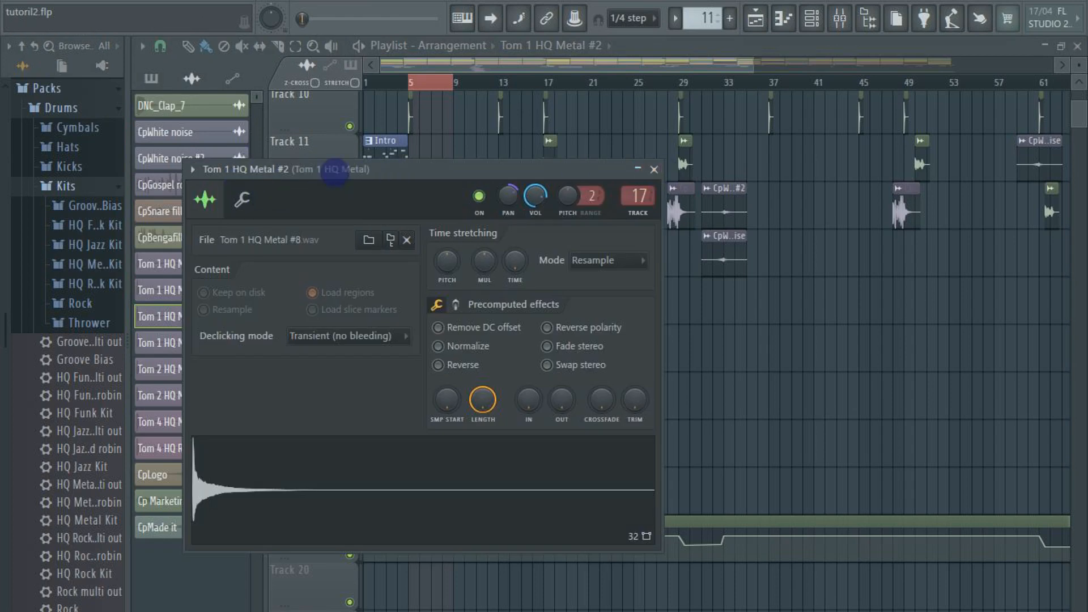
{"action": "left_click_drag", "start_coordinate": [506, 168], "coordinate": [616, 163]}
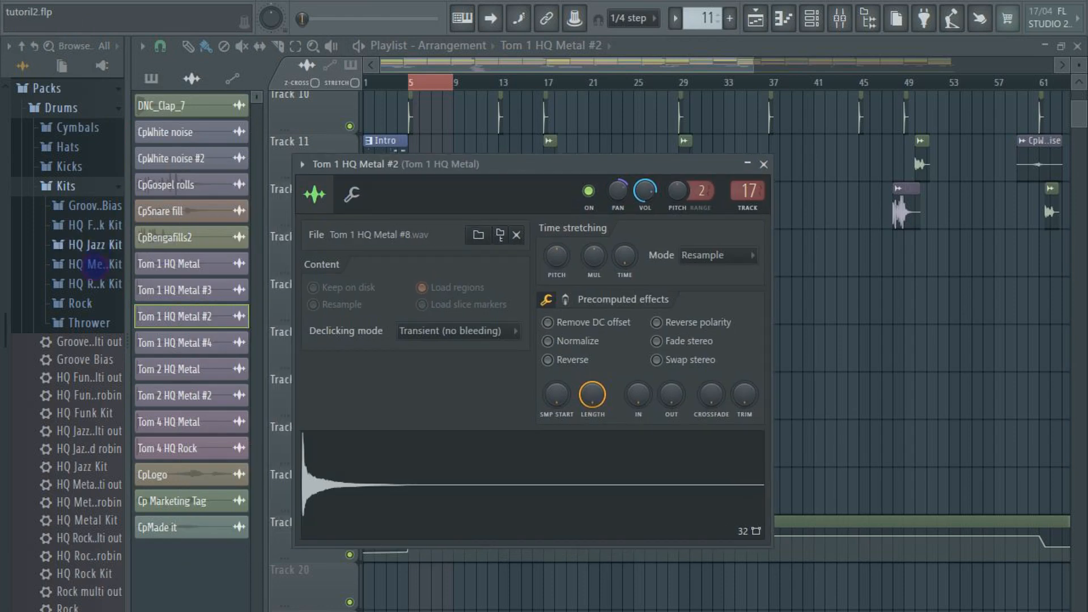
Browse the HQ Metal Kit to its tom samples, audition Tom 2 HQ Metal #2 and the clip's own tom sample, and close its settings
{"action": "left_click", "coordinate": [91, 264]}
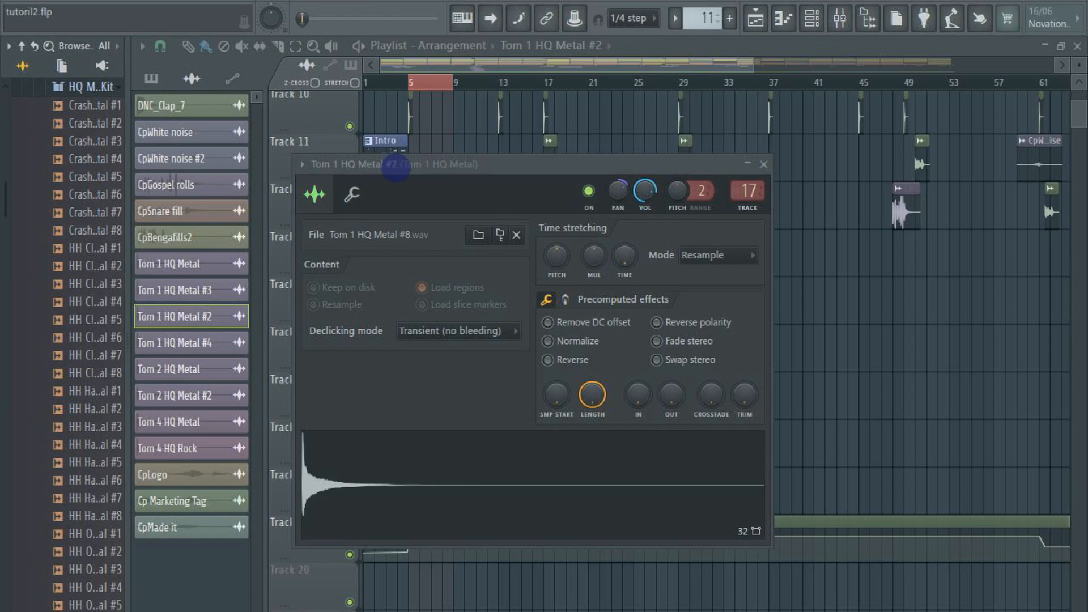
{"action": "scroll", "coordinate": [82, 491], "scroll_direction": "down", "scroll_amount": 8}
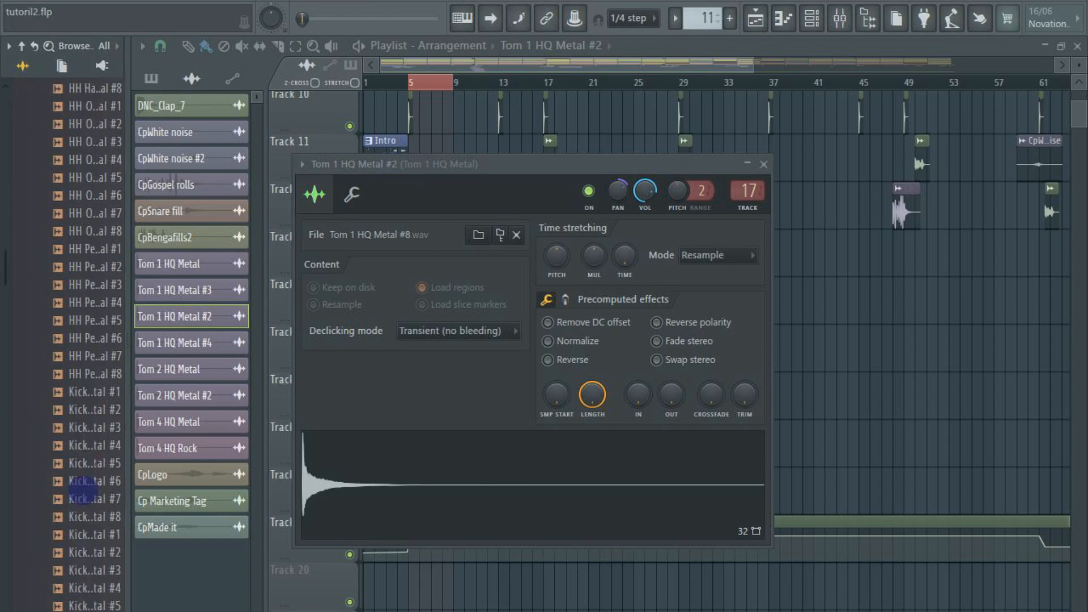
{"action": "scroll", "coordinate": [82, 491], "scroll_direction": "down", "scroll_amount": 15}
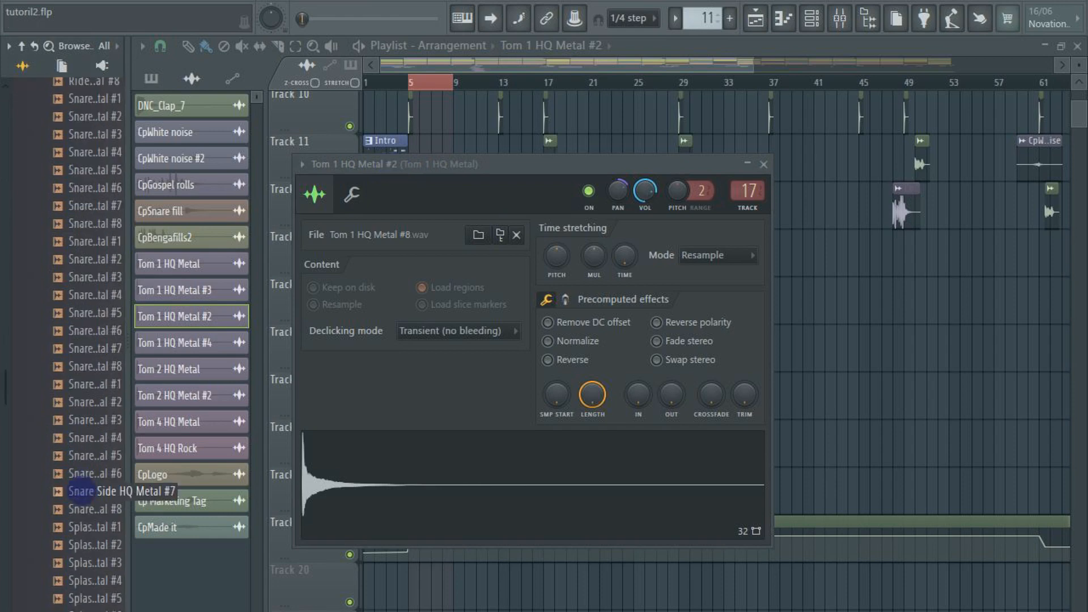
{"action": "scroll", "coordinate": [81, 491], "scroll_direction": "down", "scroll_amount": 9}
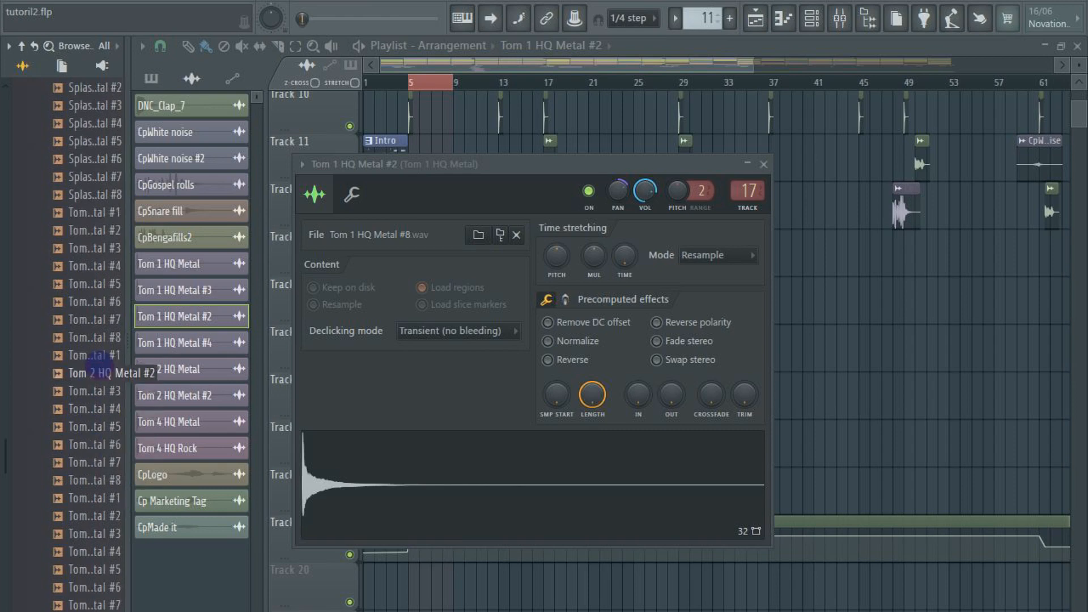
{"action": "left_click_drag", "start_coordinate": [99, 367], "coordinate": [334, 472]}
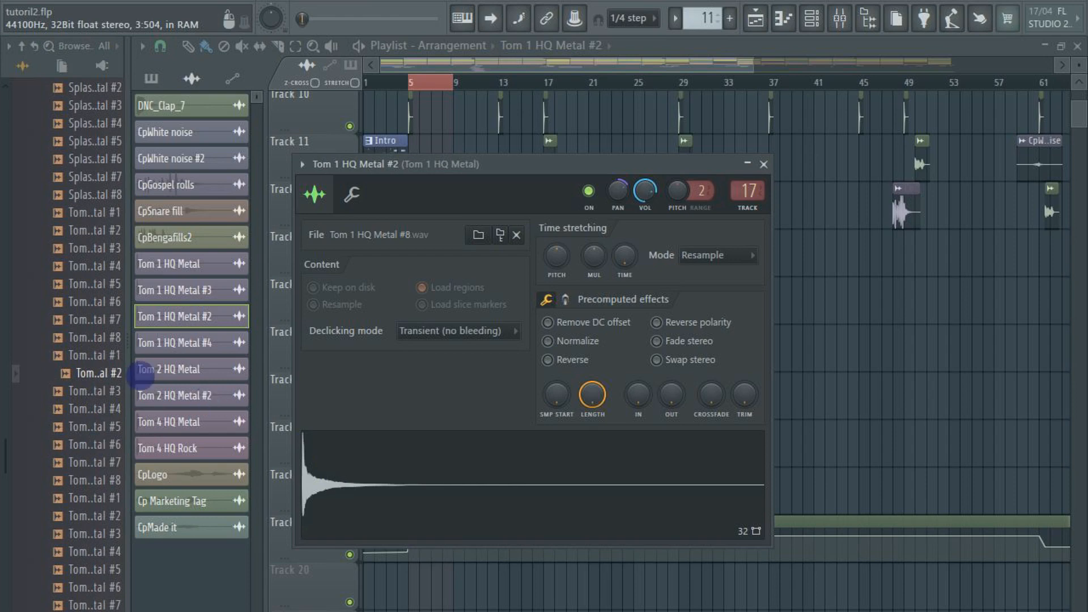
{"action": "left_click", "coordinate": [102, 374]}
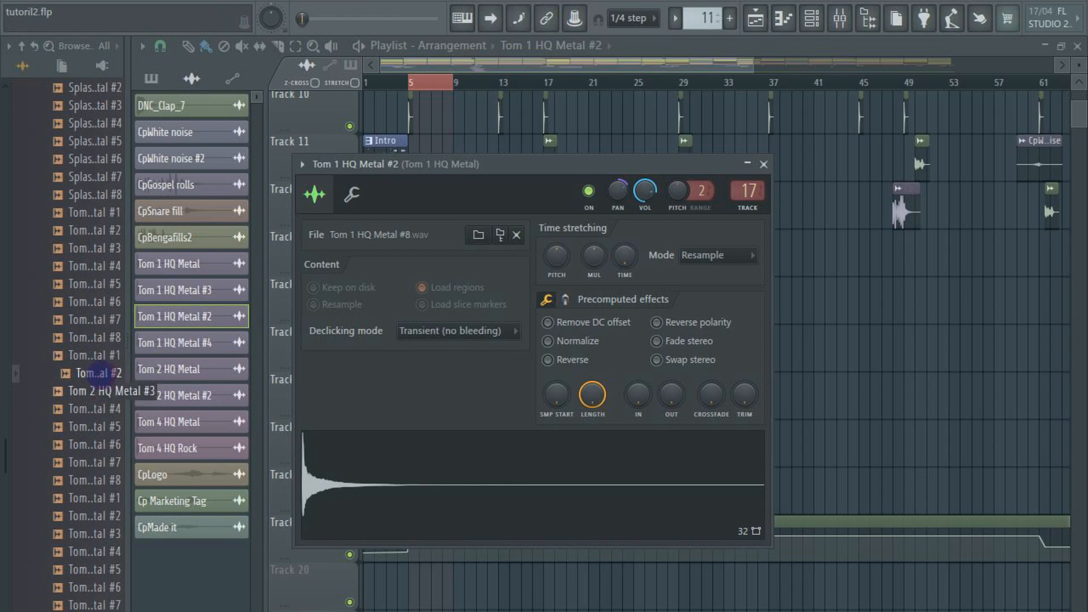
{"action": "left_click", "coordinate": [418, 493]}
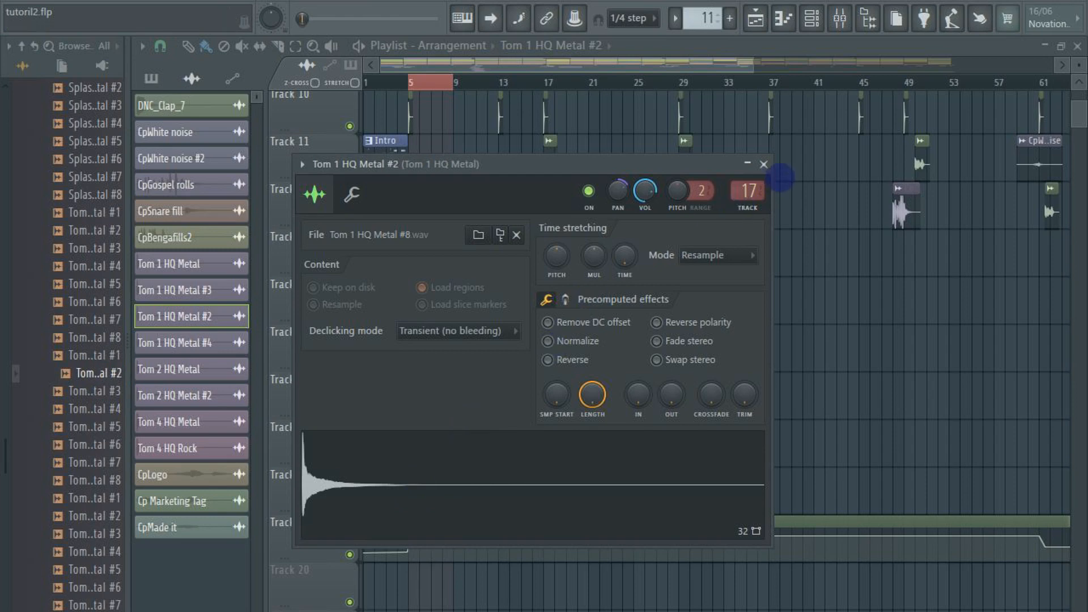
{"action": "left_click", "coordinate": [765, 165]}
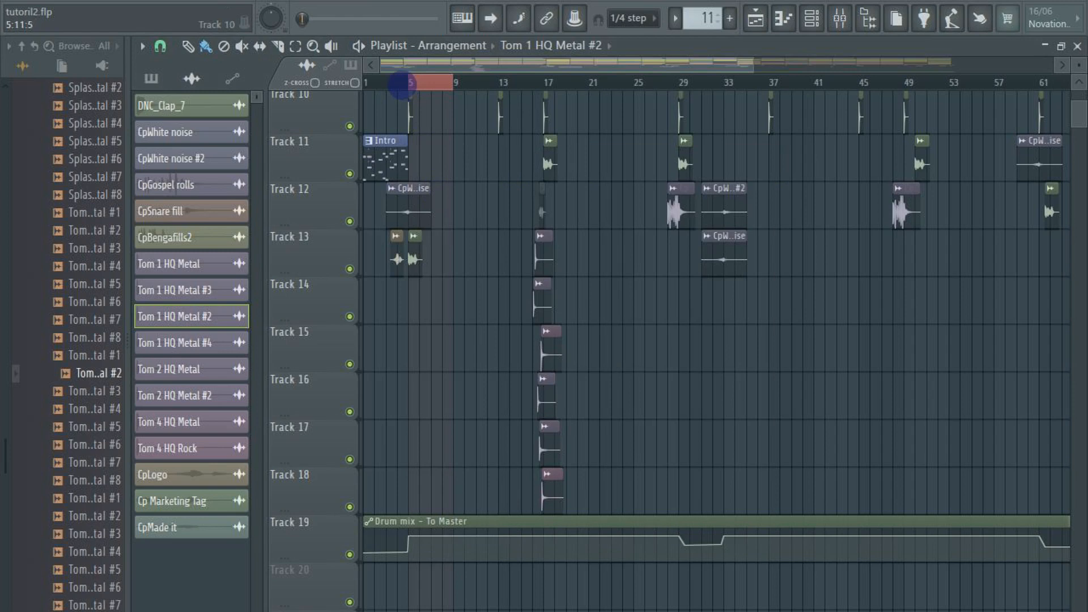
Open the sample settings of Track 12's CpGospel rolls clip, audition the drum roll, and close them
{"action": "double_click", "coordinate": [680, 212]}
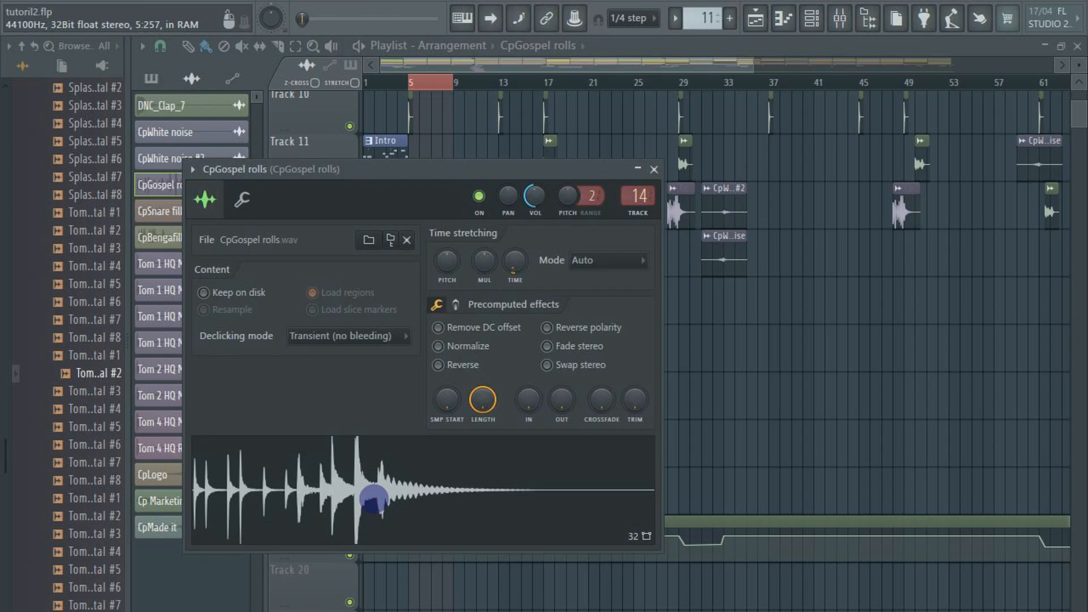
{"action": "left_click", "coordinate": [373, 499]}
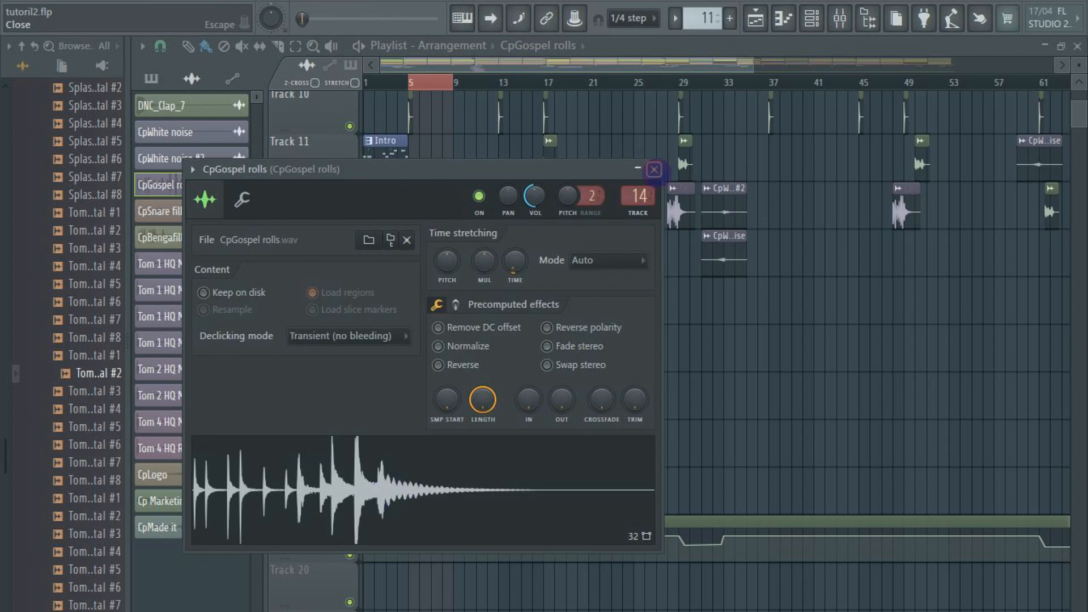
{"action": "left_click", "coordinate": [654, 169]}
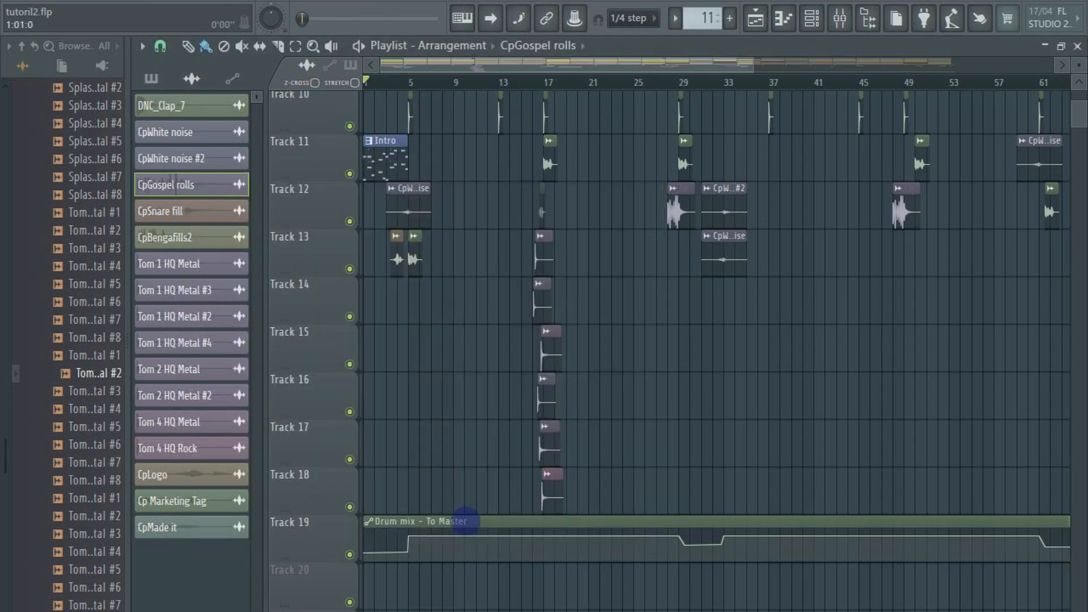
Play the song while showing the Drum mix track's send to the Master in the mixer, and close the mixer
{"action": "mouse_move", "coordinate": [451, 520]}
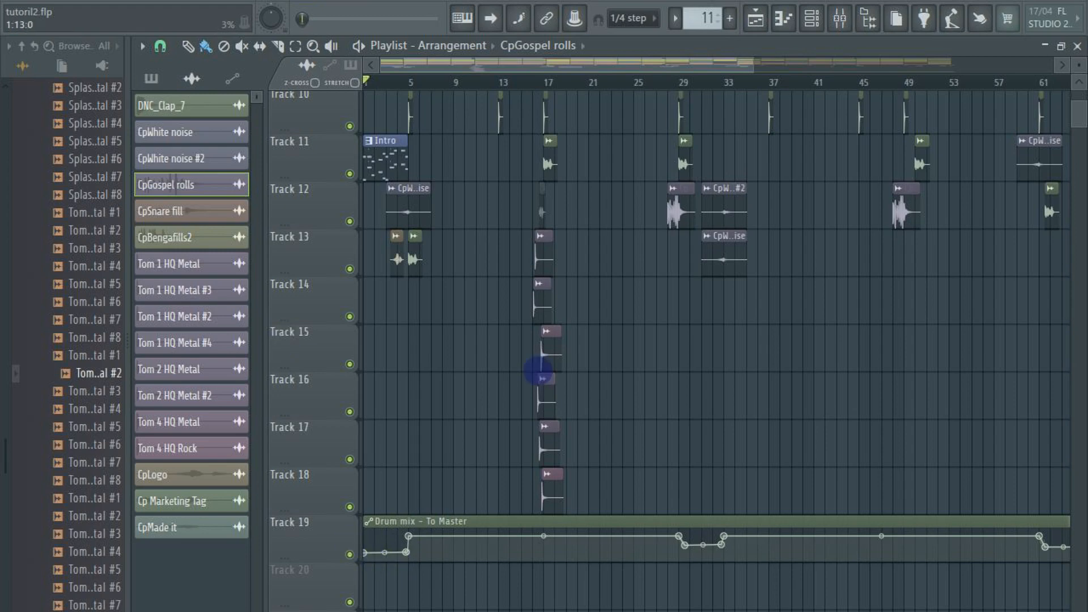
{"action": "left_click", "coordinate": [840, 18]}
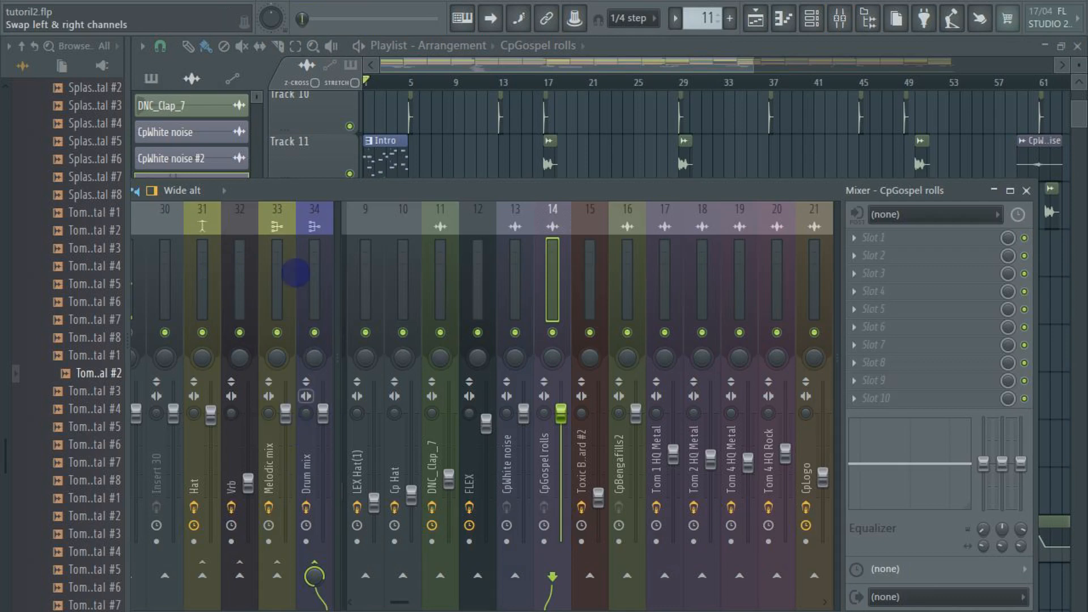
{"action": "left_click", "coordinate": [308, 273]}
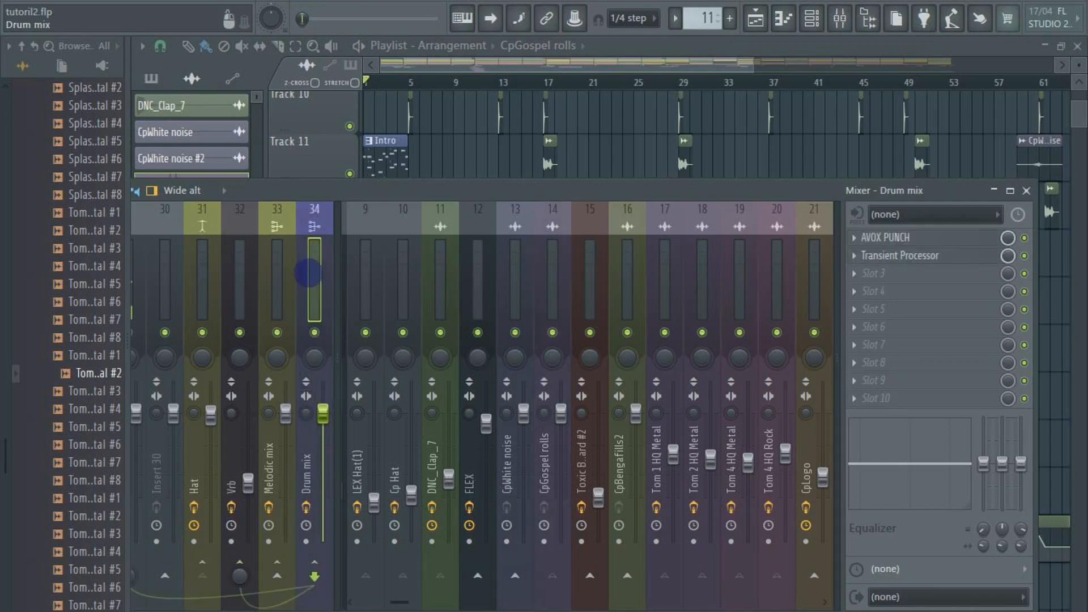
{"action": "key", "text": "space"}
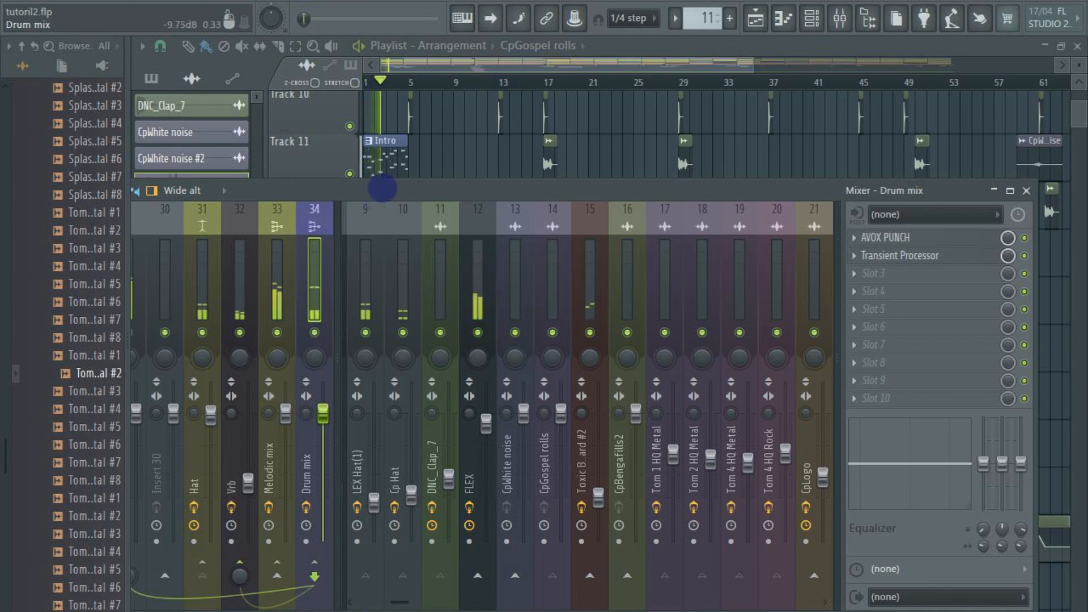
{"action": "left_click_drag", "start_coordinate": [135, 580], "coordinate": [236, 566]}
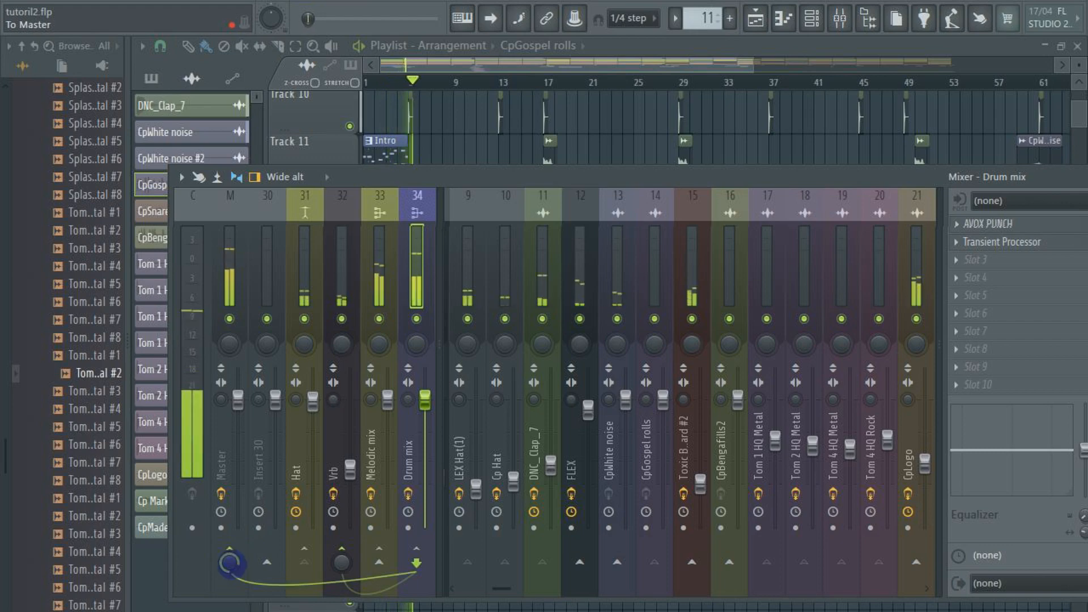
{"action": "left_click_drag", "start_coordinate": [827, 176], "coordinate": [544, 219]}
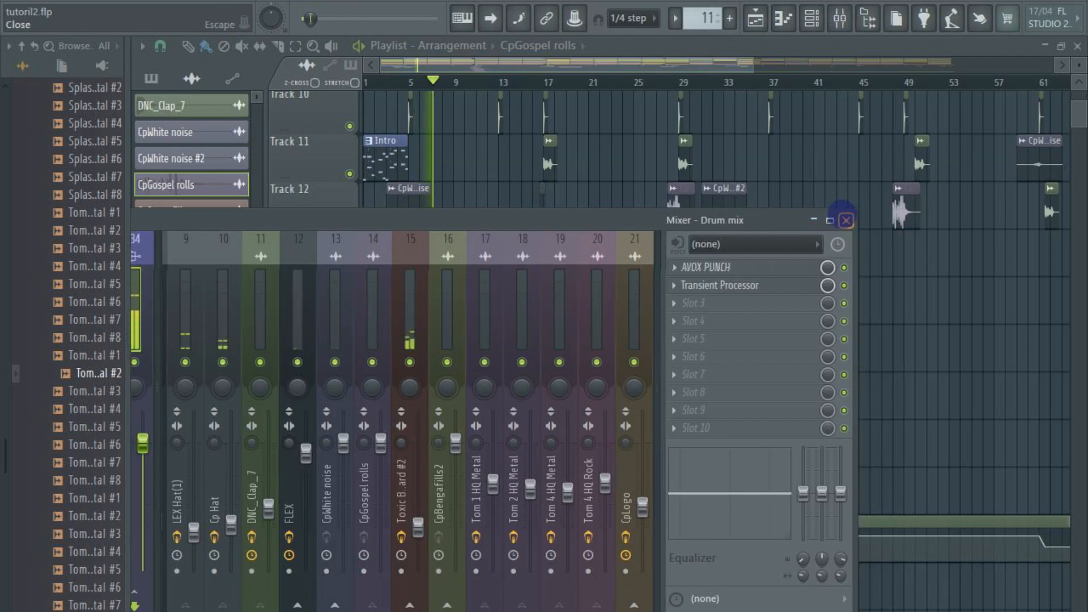
{"action": "left_click", "coordinate": [846, 220]}
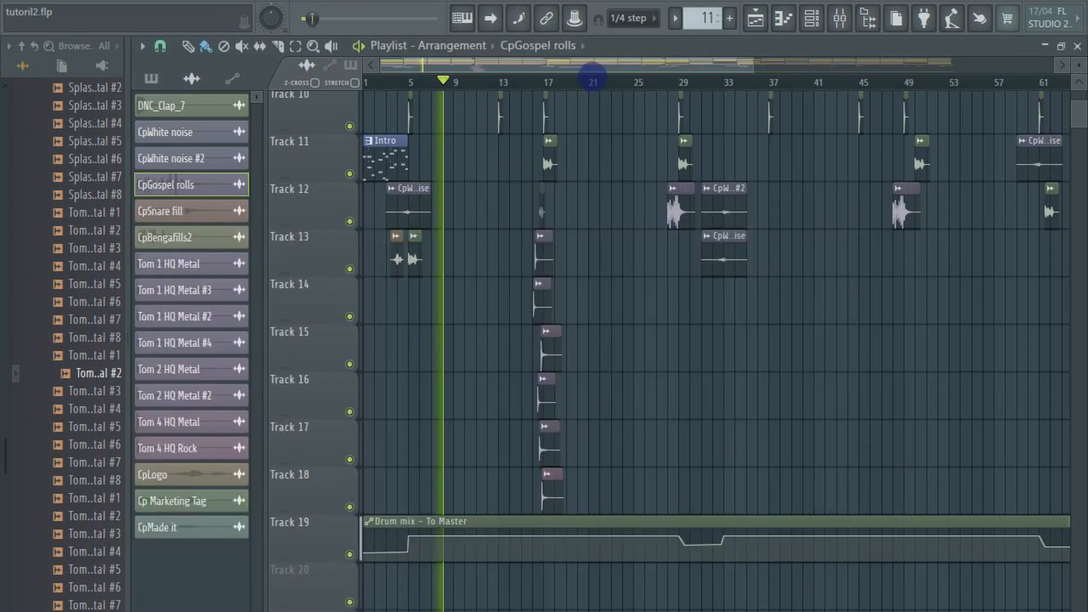
Show the whole arrangement in the playlist and look through the mixer's higher-numbered inserts during playback
{"action": "scroll", "coordinate": [592, 76], "scroll_direction": "down", "scroll_amount": 3}
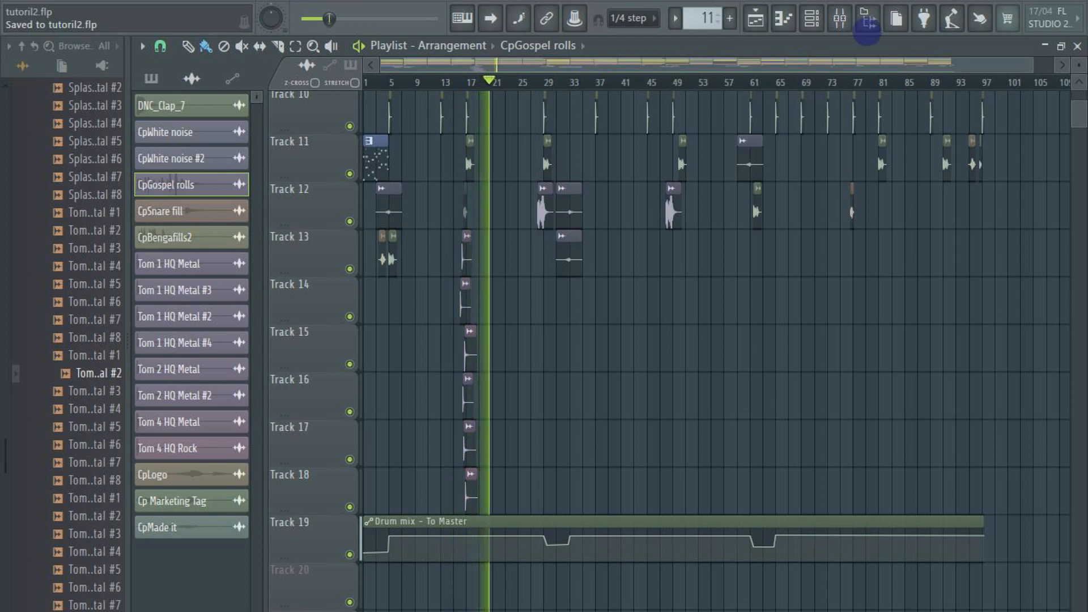
{"action": "left_click", "coordinate": [840, 19]}
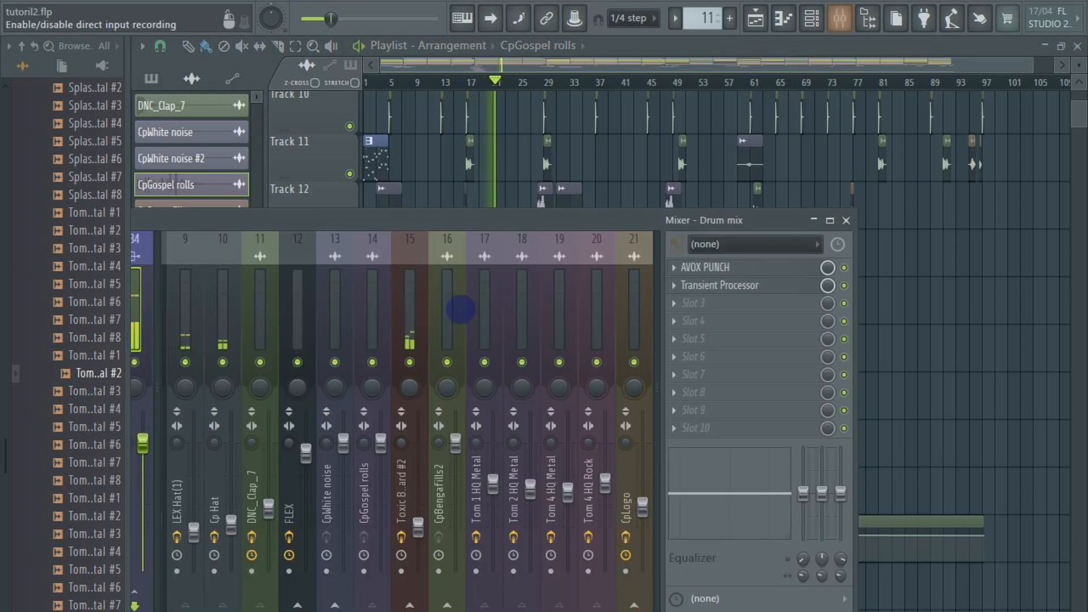
{"action": "scroll", "coordinate": [445, 337], "scroll_direction": "down", "scroll_amount": 3}
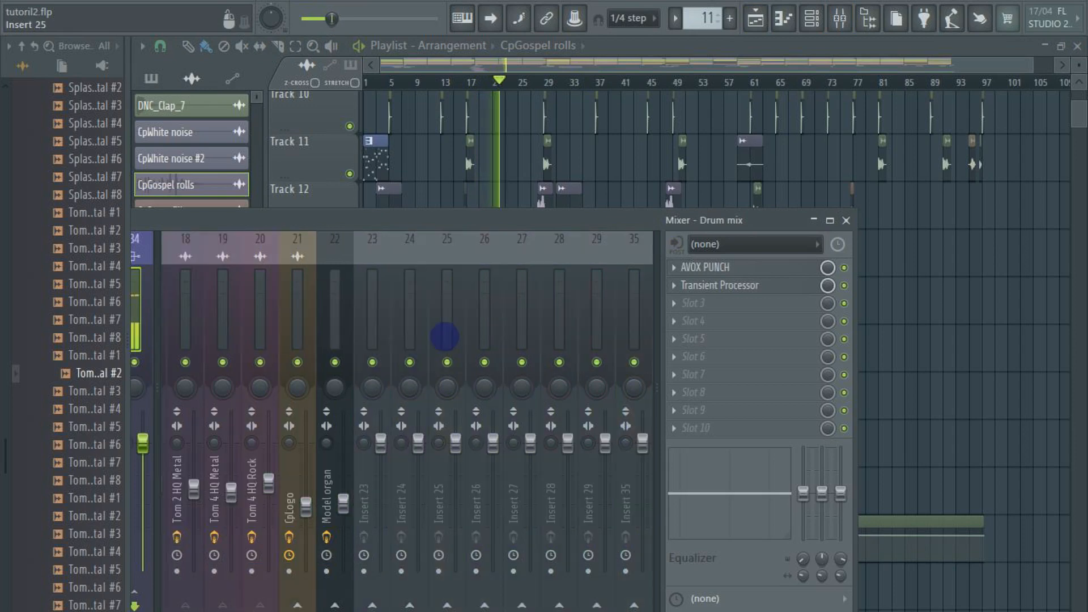
Briefly mute Insert 40 in the mixer during playback, unmute it, and close the mixer
{"action": "scroll", "coordinate": [444, 336], "scroll_direction": "down", "scroll_amount": 4}
{"action": "left_click", "coordinate": [369, 359]}
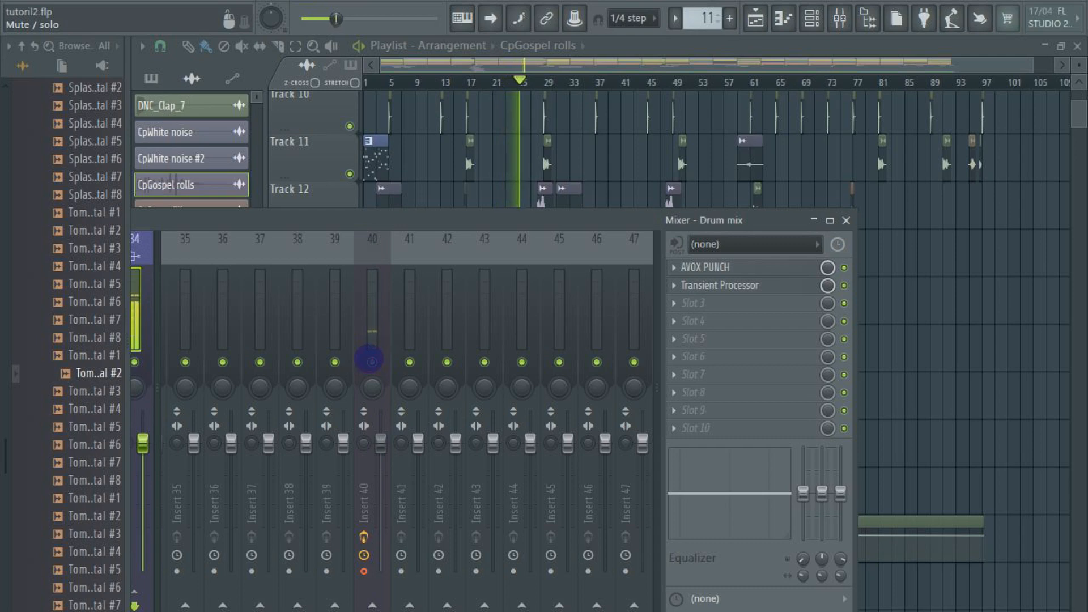
{"action": "left_click", "coordinate": [371, 360]}
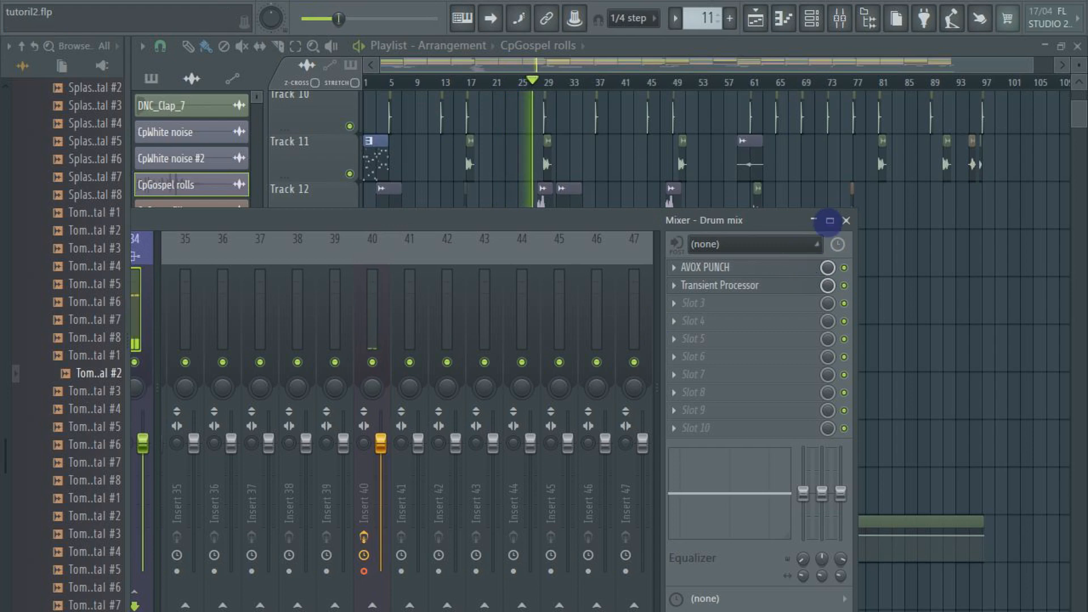
{"action": "left_click", "coordinate": [846, 220]}
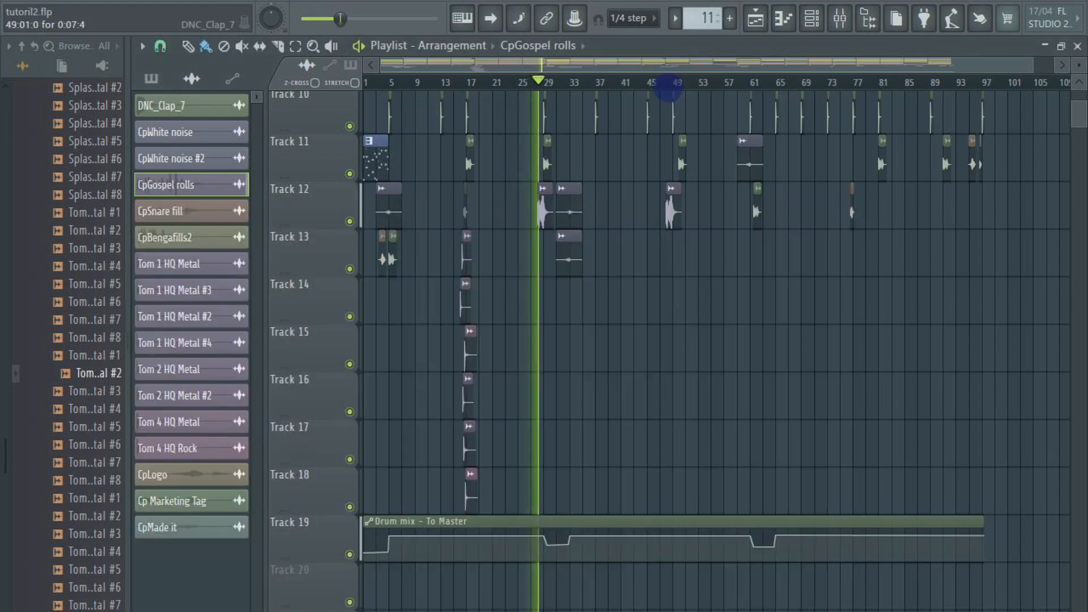
Examine the playlist from the instrument patterns on Track 1 to the fills and effects on the lower tracks during playback, and stop the song
{"action": "scroll", "coordinate": [743, 343], "scroll_direction": "down", "scroll_amount": 1}
{"action": "scroll", "coordinate": [709, 369], "scroll_direction": "up", "scroll_amount": 2}
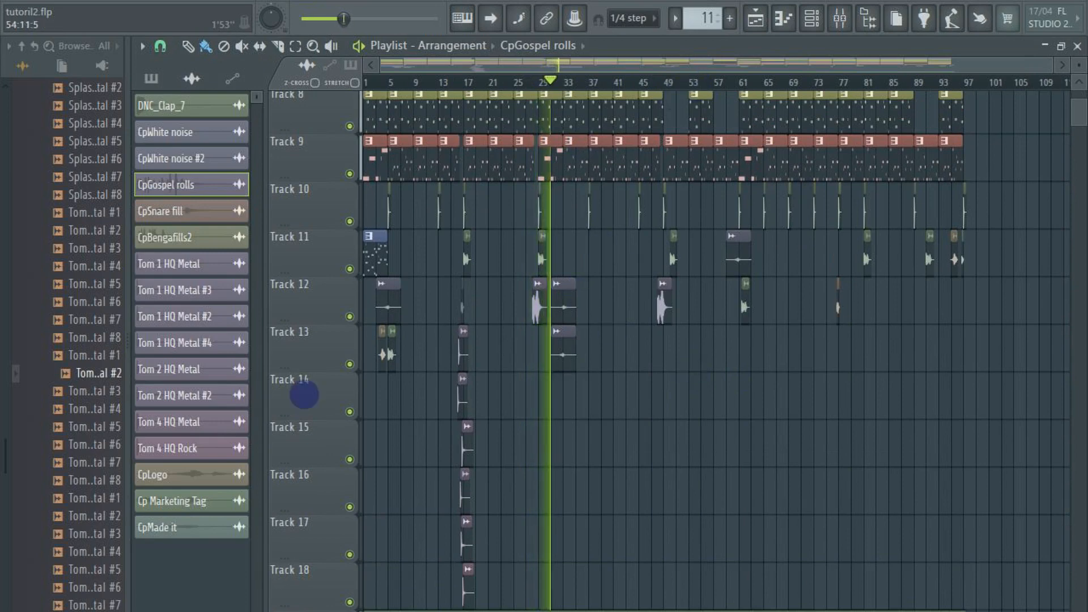
{"action": "scroll", "coordinate": [312, 391], "scroll_direction": "up", "scroll_amount": 3}
{"action": "scroll", "coordinate": [476, 413], "scroll_direction": "up", "scroll_amount": 4}
{"action": "scroll", "coordinate": [737, 113], "scroll_direction": "up", "scroll_amount": 3}
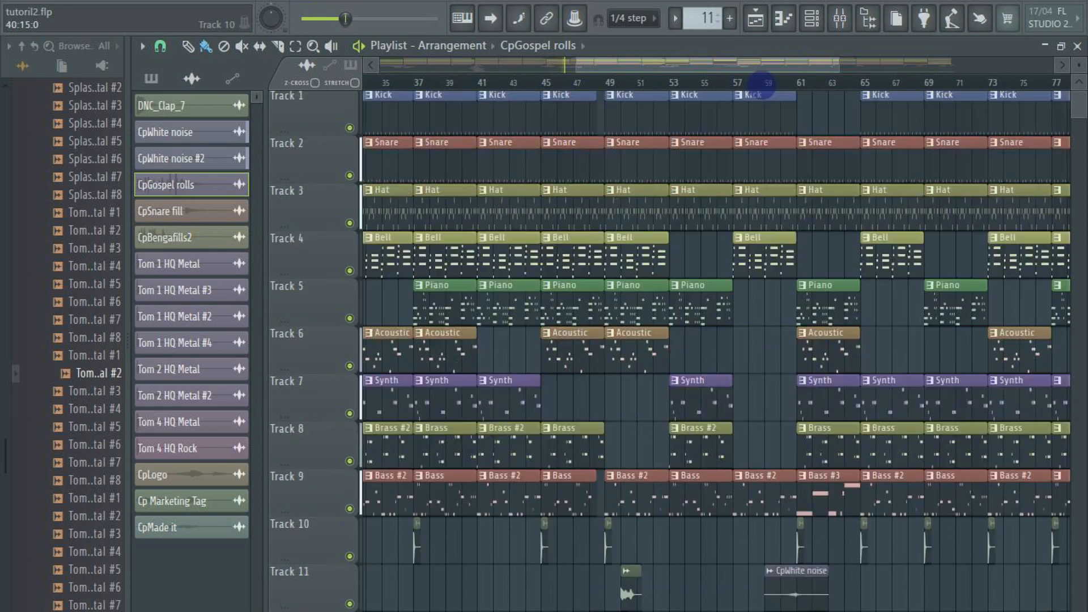
{"action": "left_click_drag", "start_coordinate": [633, 71], "coordinate": [695, 70]}
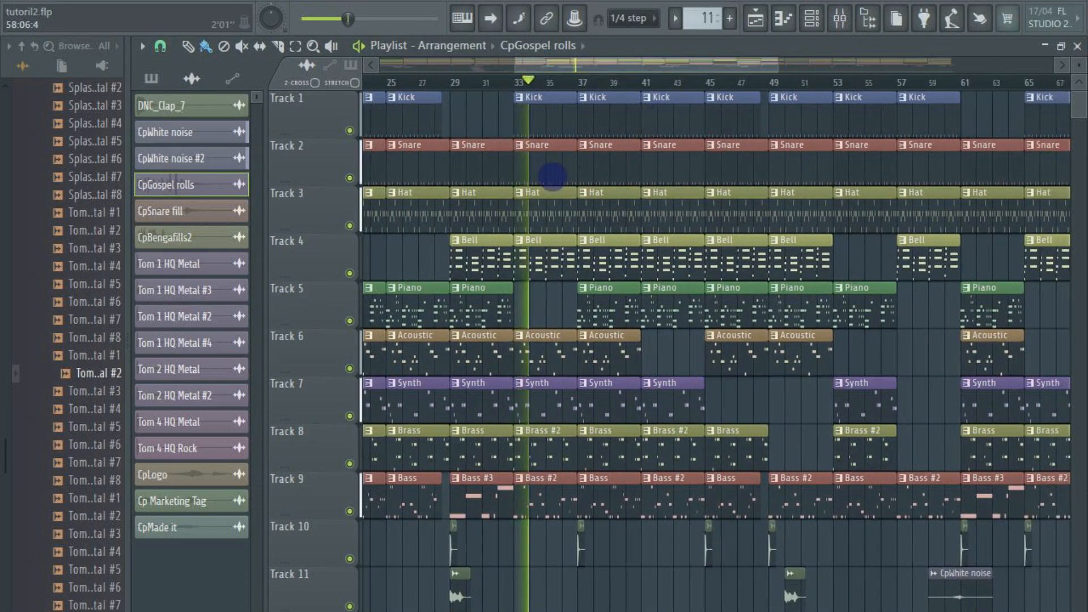
{"action": "scroll", "coordinate": [636, 260], "scroll_direction": "down", "scroll_amount": 3}
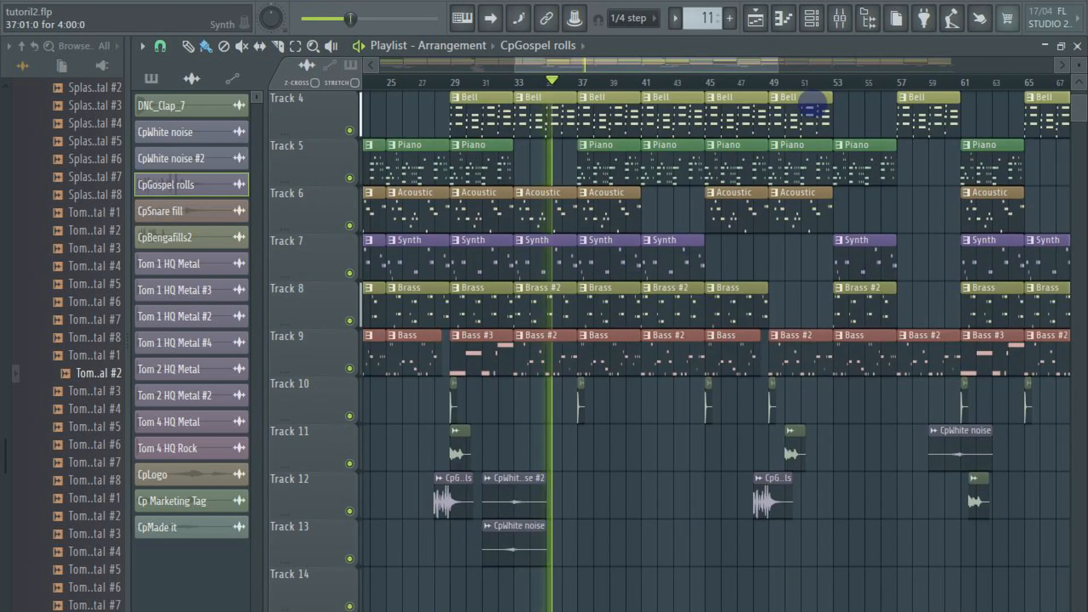
{"action": "scroll", "coordinate": [810, 83], "scroll_direction": "down", "scroll_amount": 5}
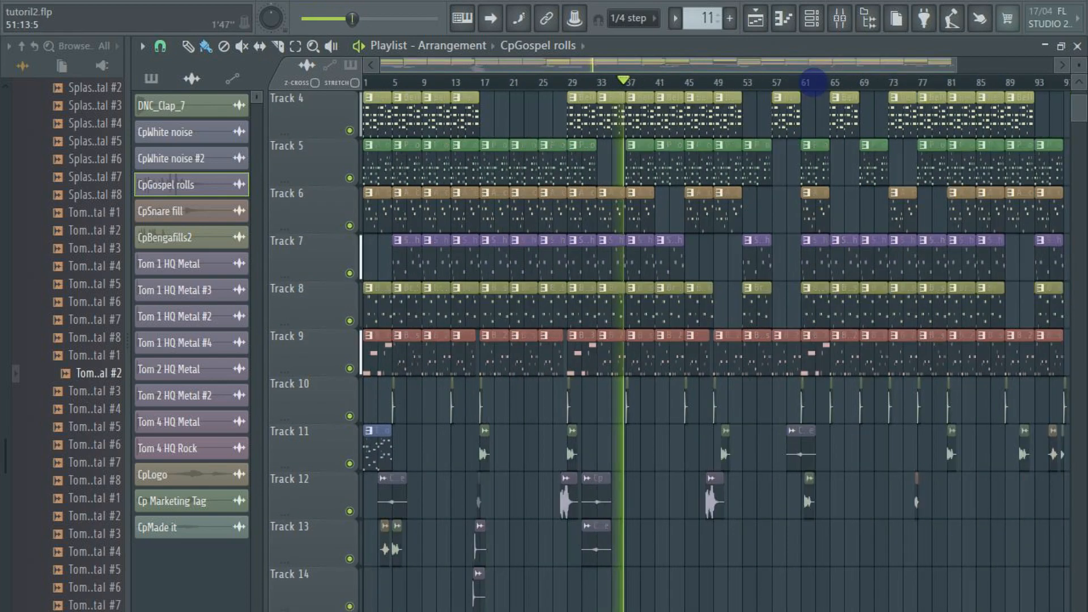
{"action": "key", "text": "space"}
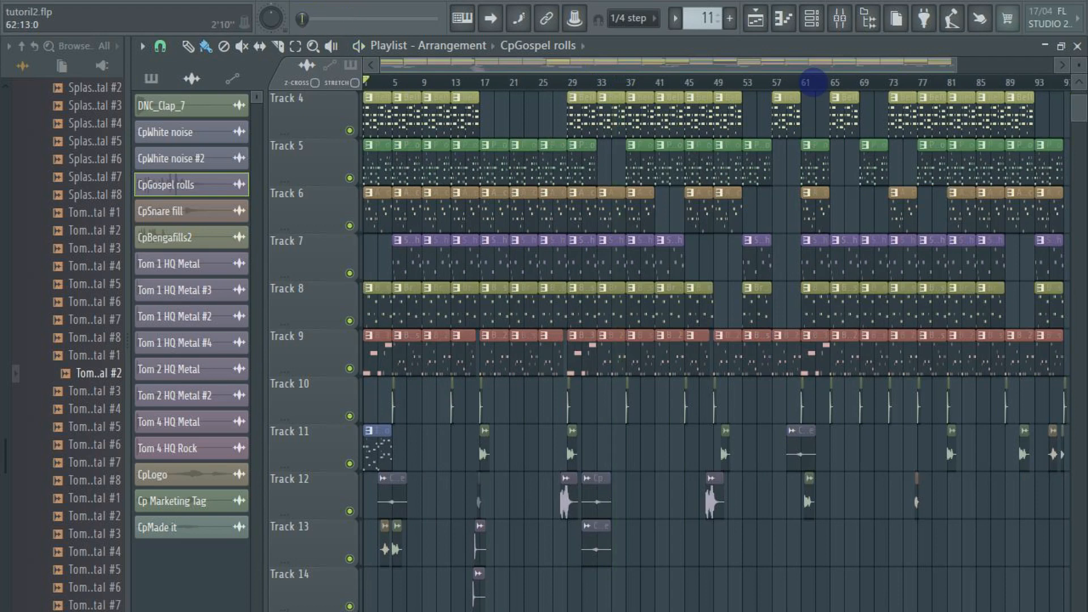